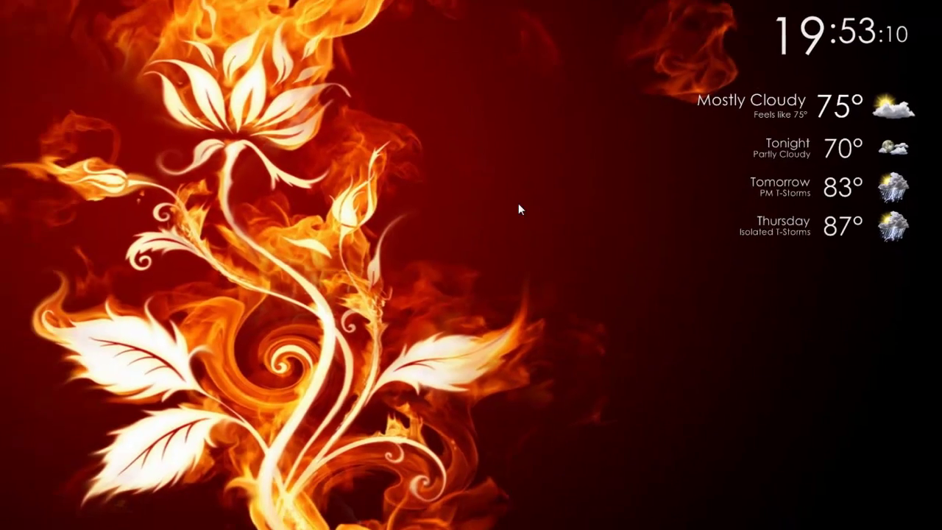
Step: Open the Start menu's full program list to look for Microsoft Excel 2010
key(super)
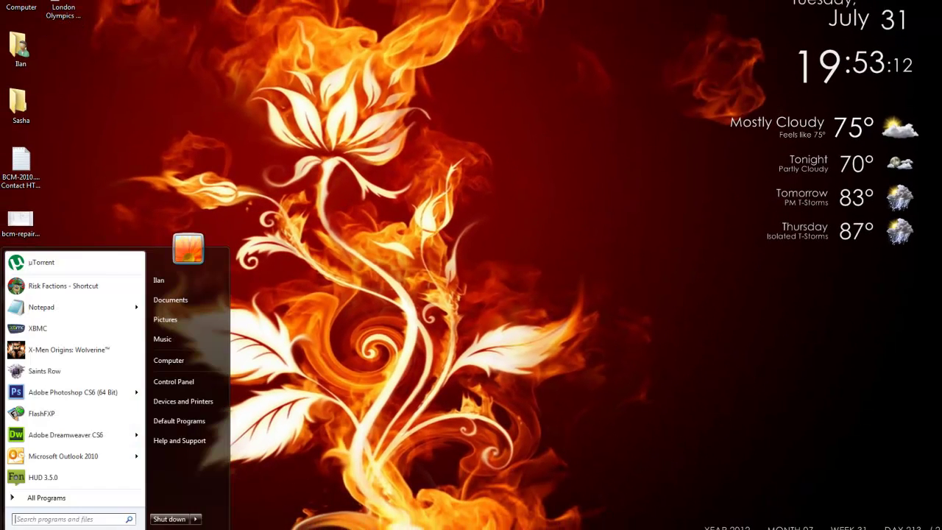
click(52, 501)
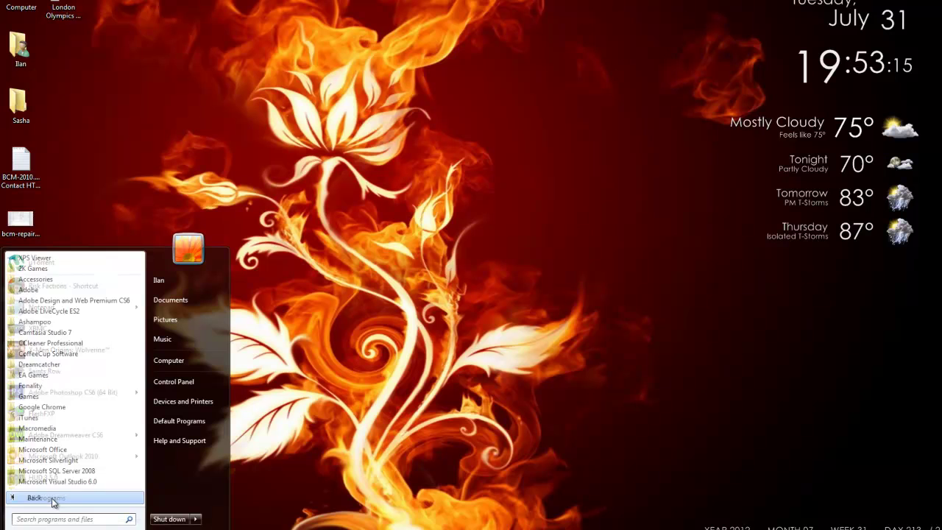
scroll(64, 316, down, 4)
Step: Launch Excel 2010 via 'exc' and enter row-1 headers First Name, Last Name, Address, City, State, Zip
text(e)
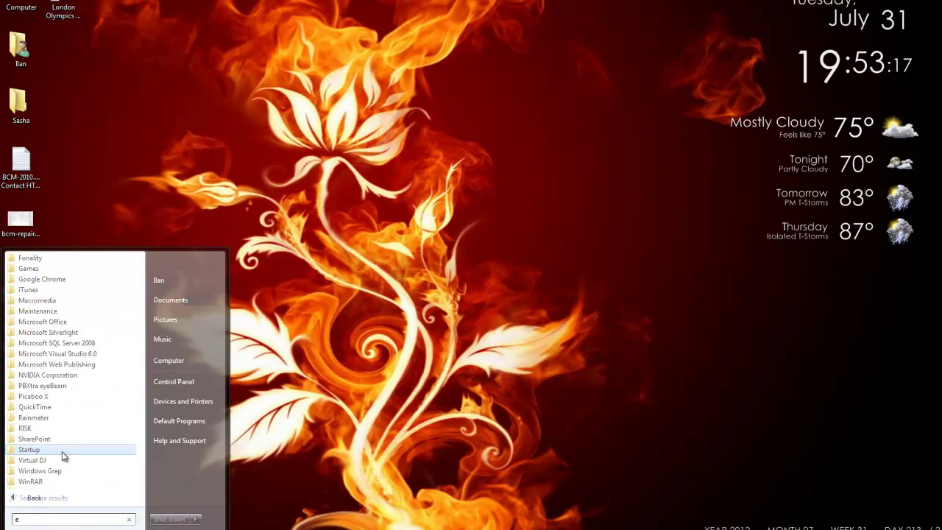
text(xc)
click(30, 274)
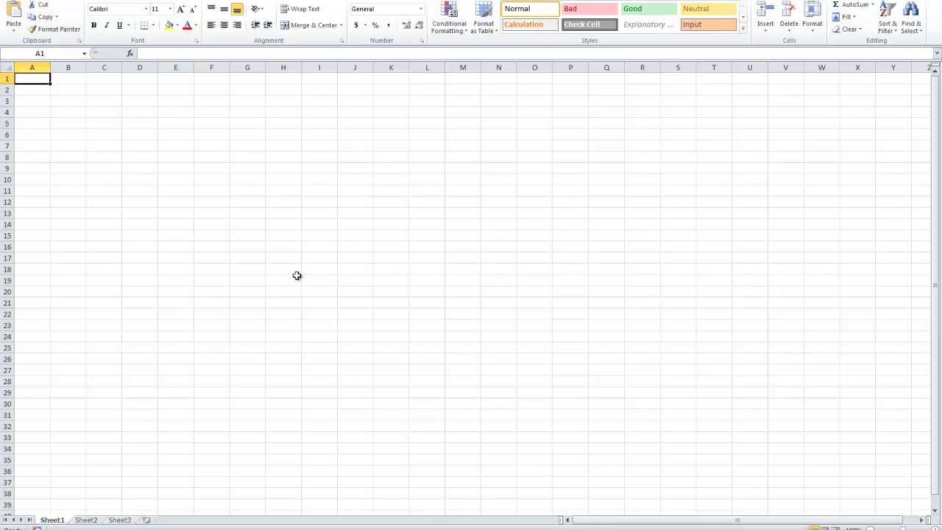
text(Firds)
key(BackSpace)
text(t)
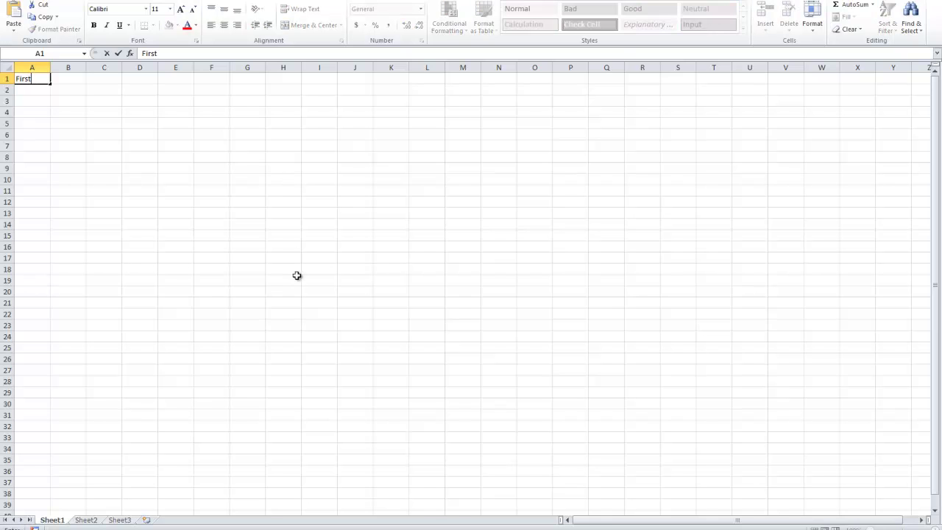
text( Name)
key(Tab)
text(L)
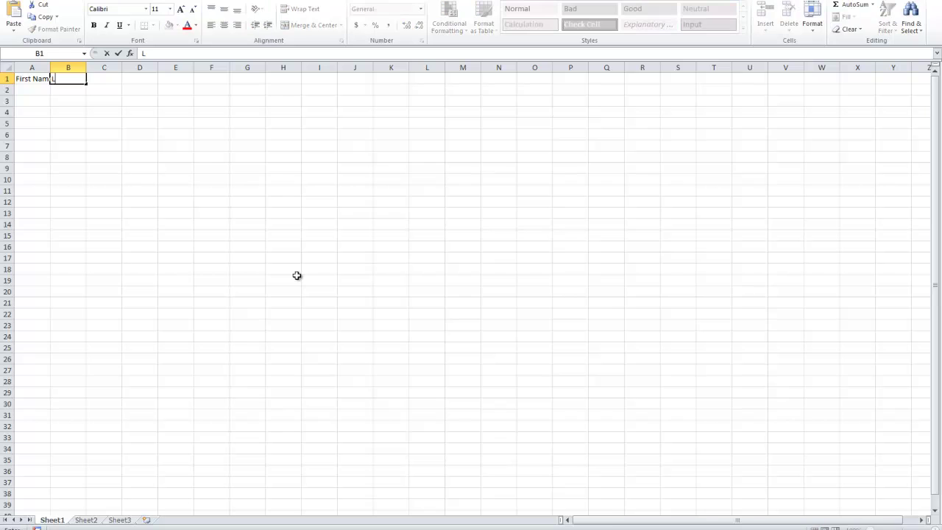
text(ast Name)
key(Tab)
text(Add)
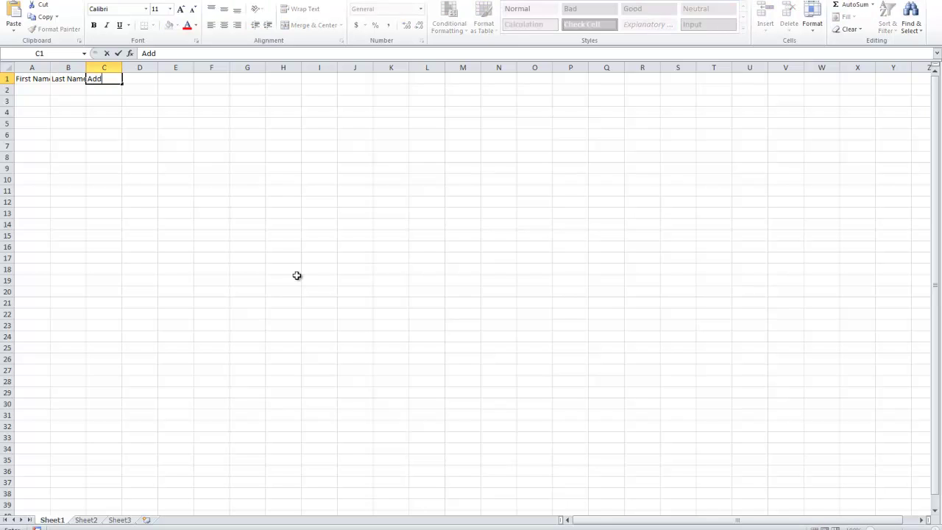
text(ress)
key(Tab)
text(City)
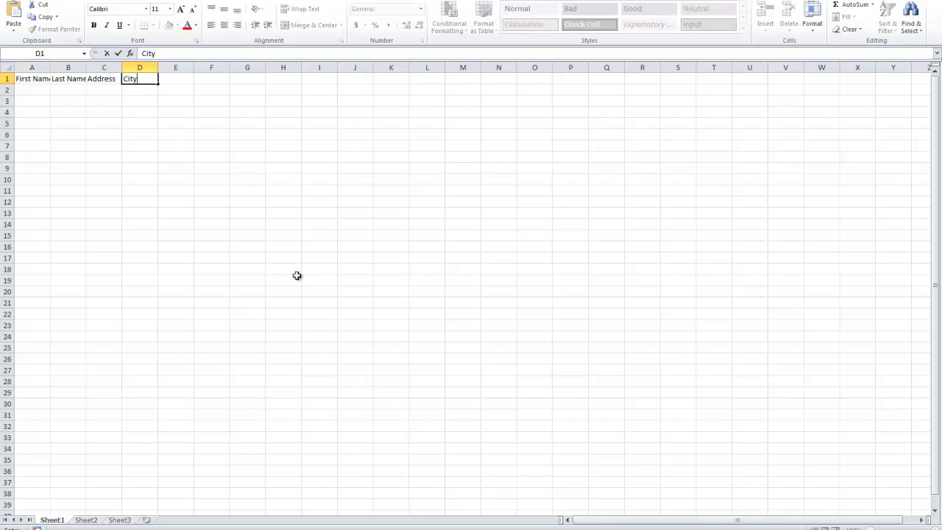
key(Tab)
text(State)
key(Tab)
text(Zip)
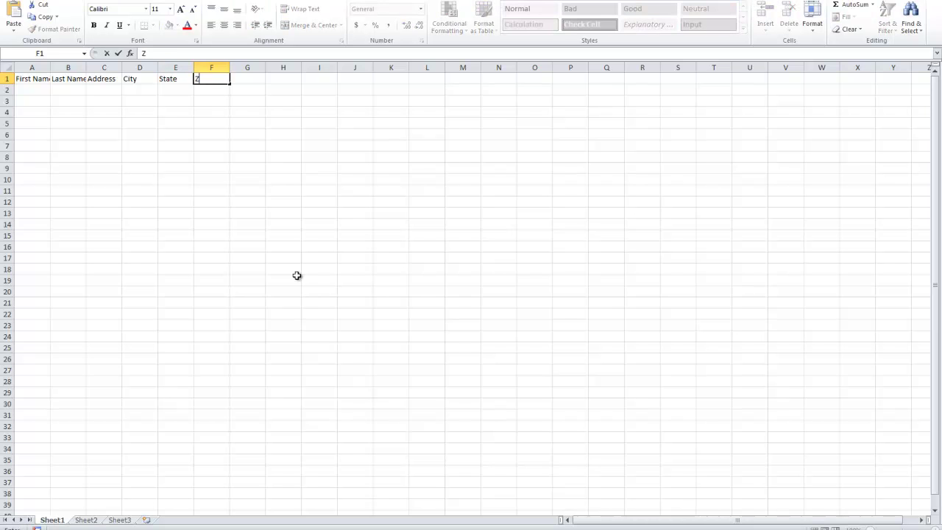
click(298, 257)
Step: AutoFit columns A through F to their header text
drag(212, 65, 32, 67)
double_click(86, 67)
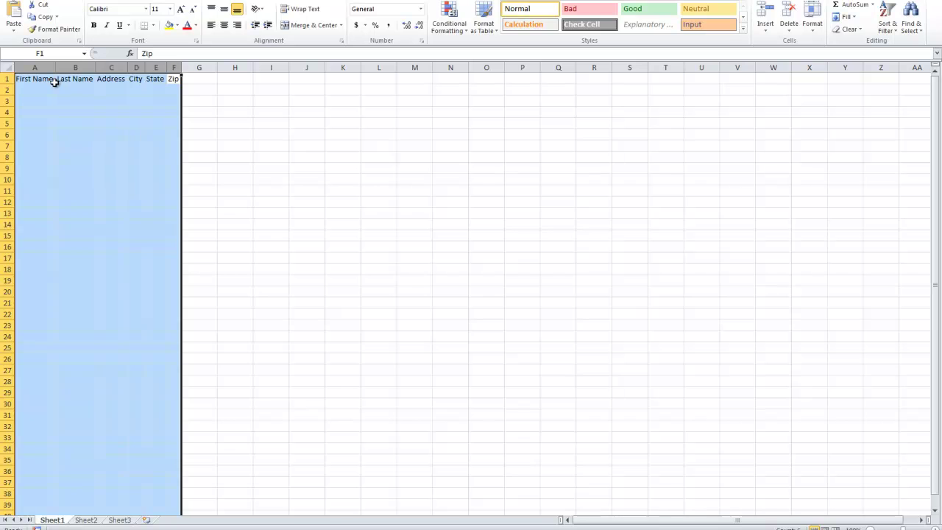
click(52, 81)
Step: Enter first and last names for the contacts in rows 2 and 3, fixing the capitalisation in B2
click(52, 88)
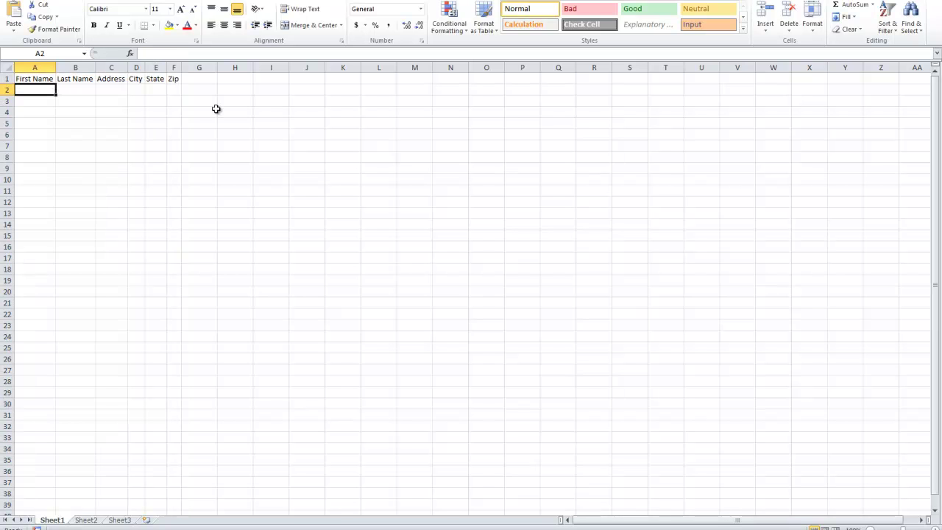
text(John)
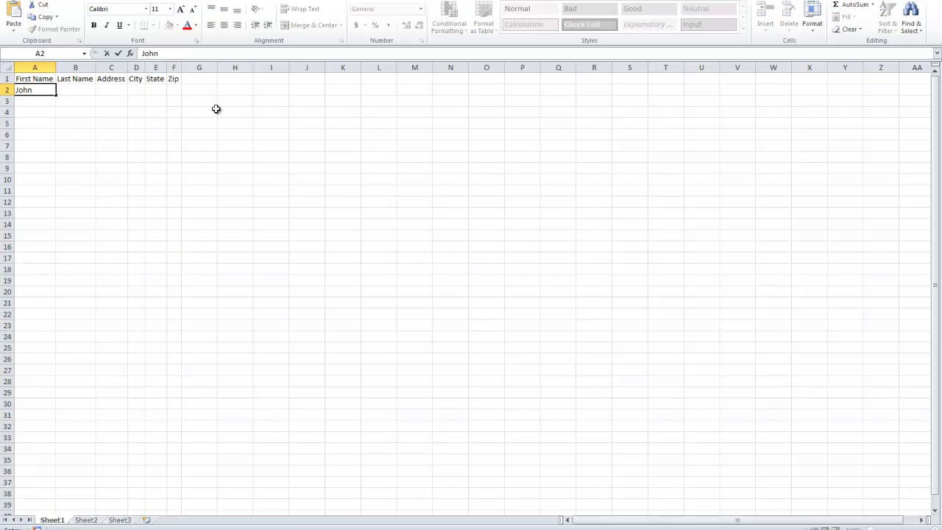
key(Tab)
text(smith)
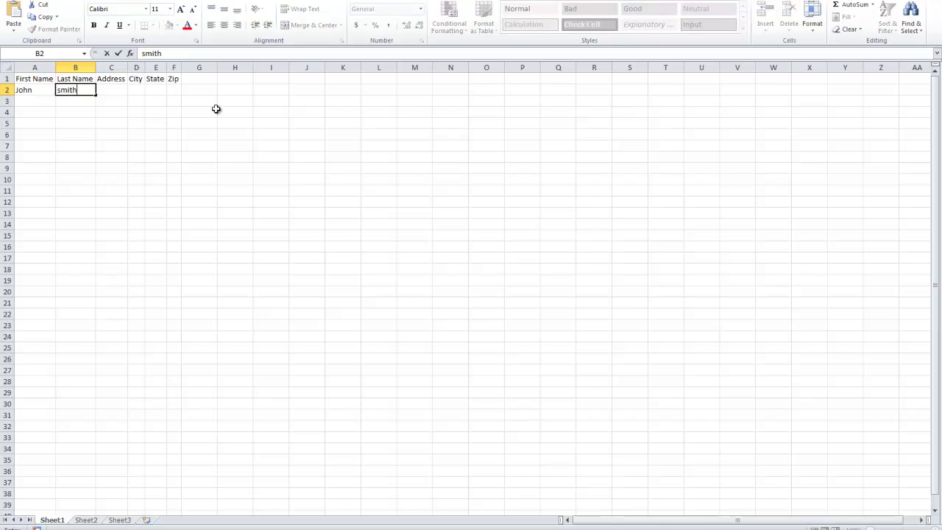
key(Return)
text(Jane Smith)
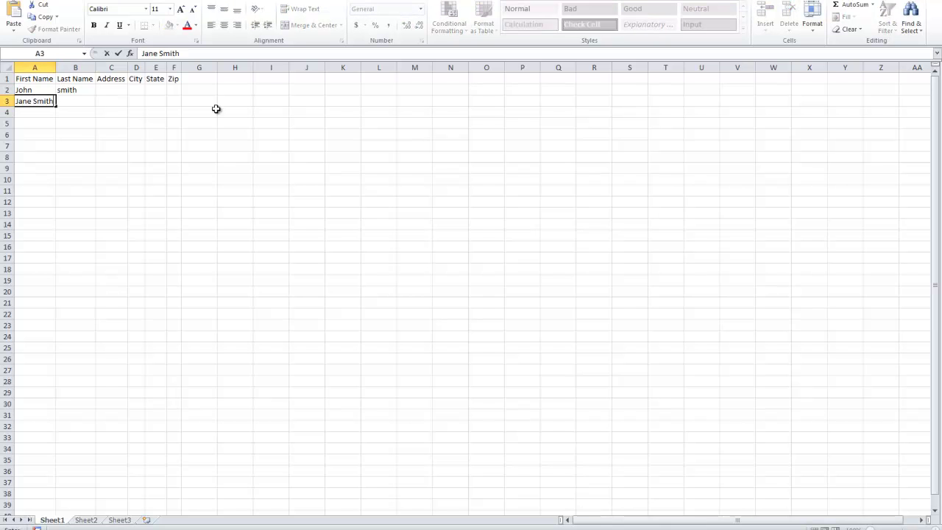
key(Return)
key(Up)
text(Jane)
key(Tab)
text(Smith)
key(Return)
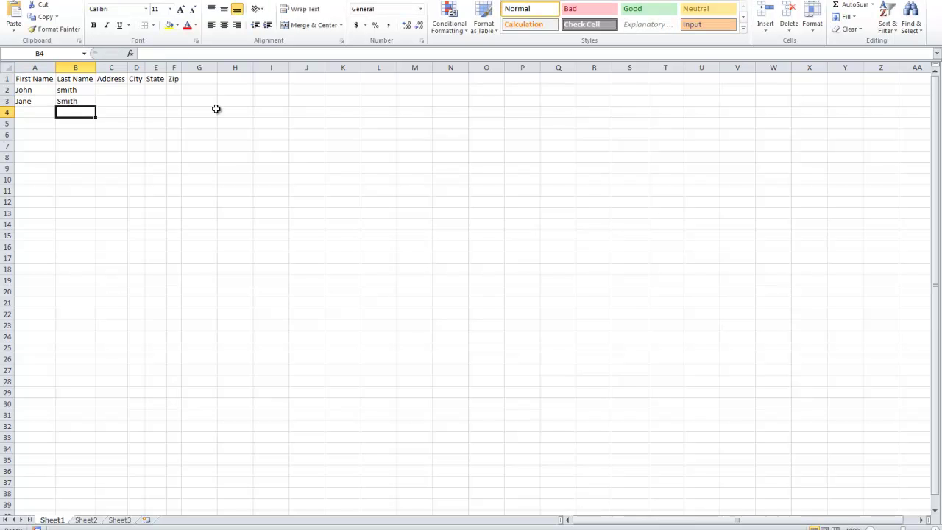
key(Left)
key(Up)
key(Right)
key(Up)
text(S)
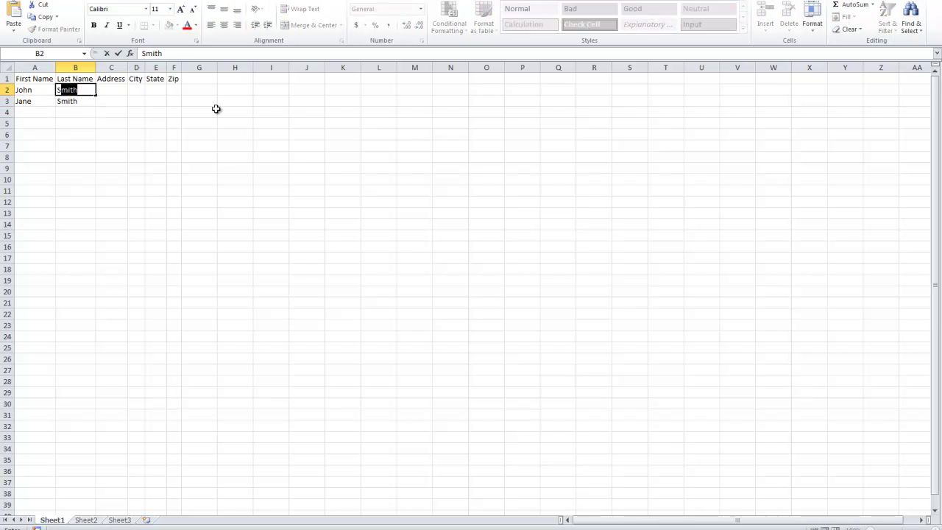
text(miths)
key(Return)
key(Left)
key(Down)
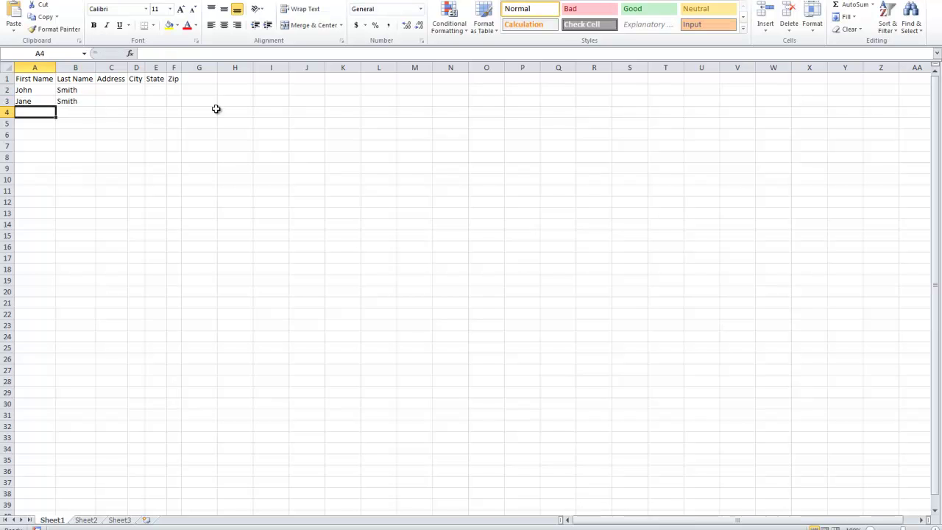
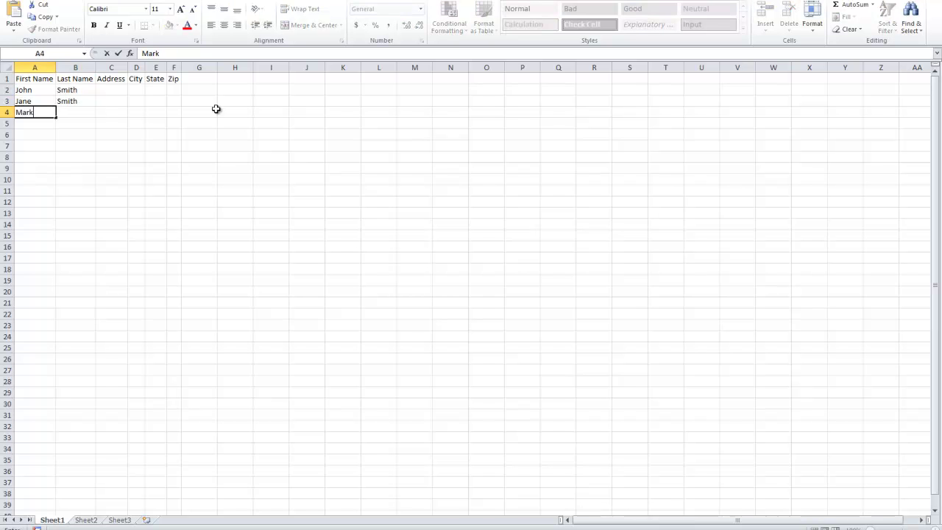
Step: Enter first and last names for the remaining contacts in rows 4 through 8
key(Tab)
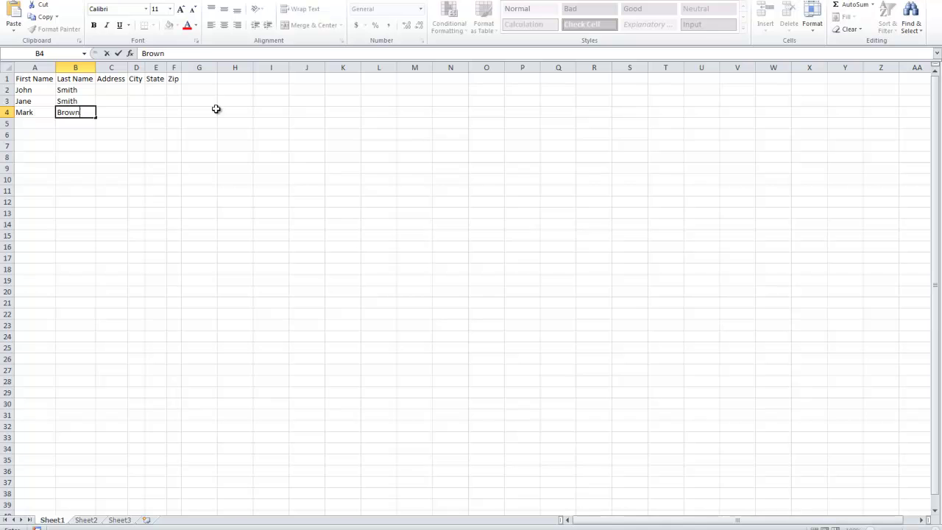
key(Left)
key(Down)
text(Bi)
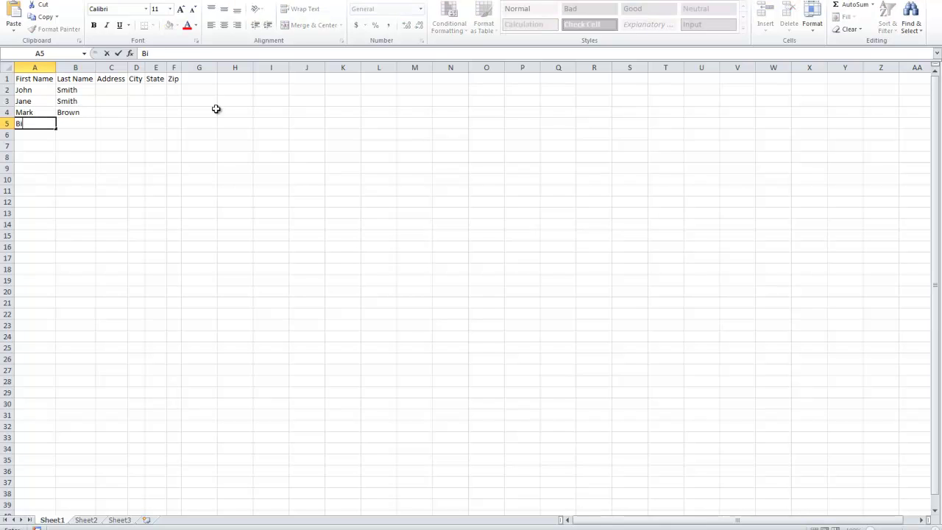
key(Tab)
text(Gates)
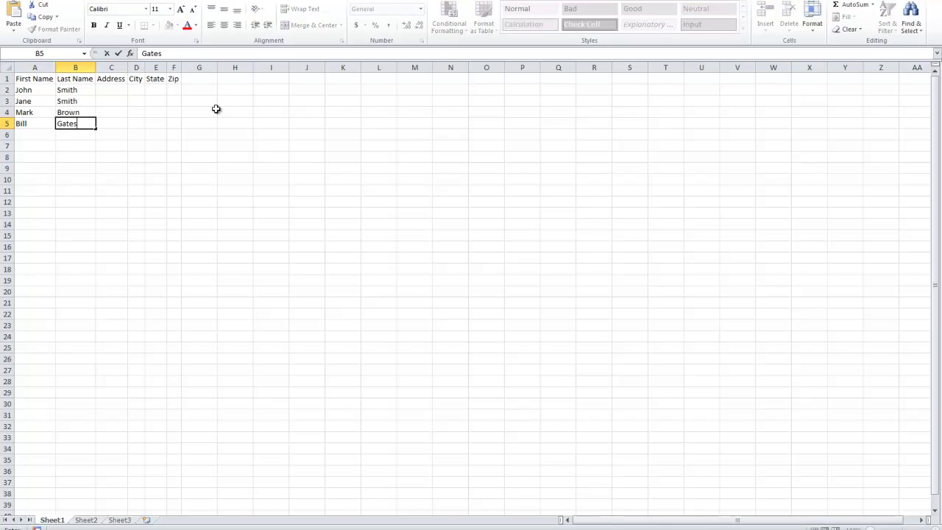
key(Return)
text(Steve Jo)
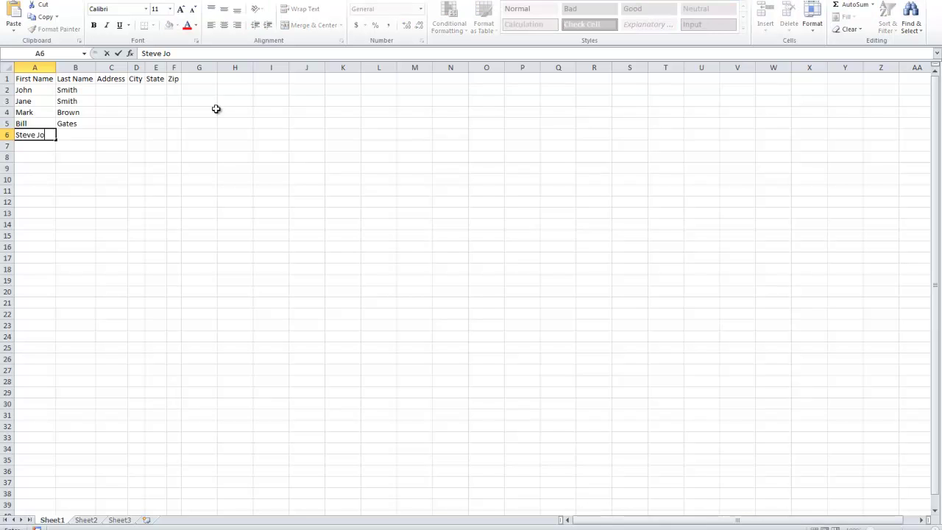
text(b)
key(BackSpace)
key(BackSpace)
key(BackSpace)
key(BackSpace)
key(Return)
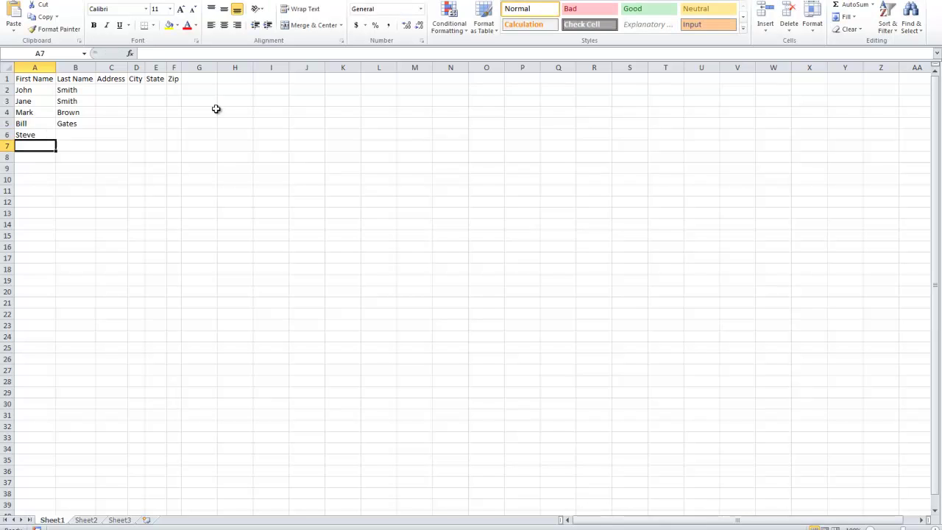
key(Up)
key(Right)
text(Jobs)
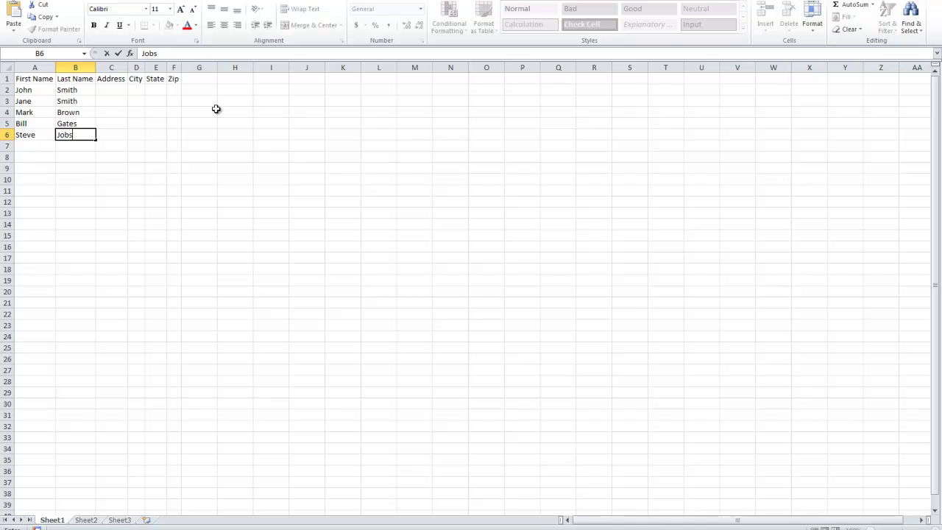
key(Return)
key(Left)
text(Ste)
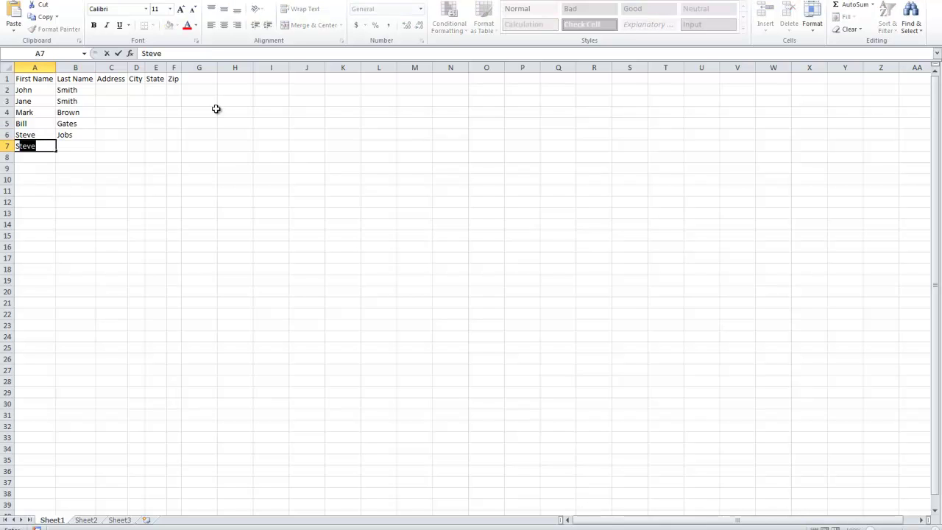
key(Tab)
text(Woznia)
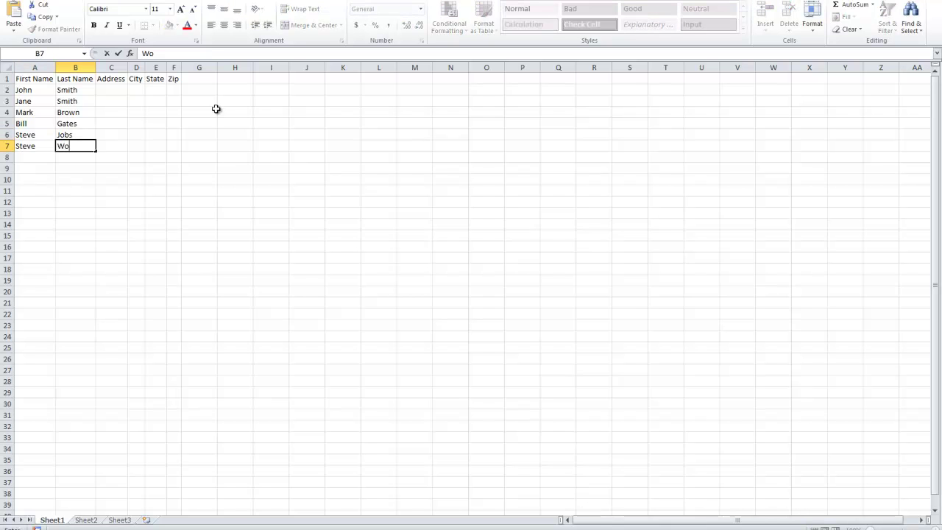
key(Return)
text(B)
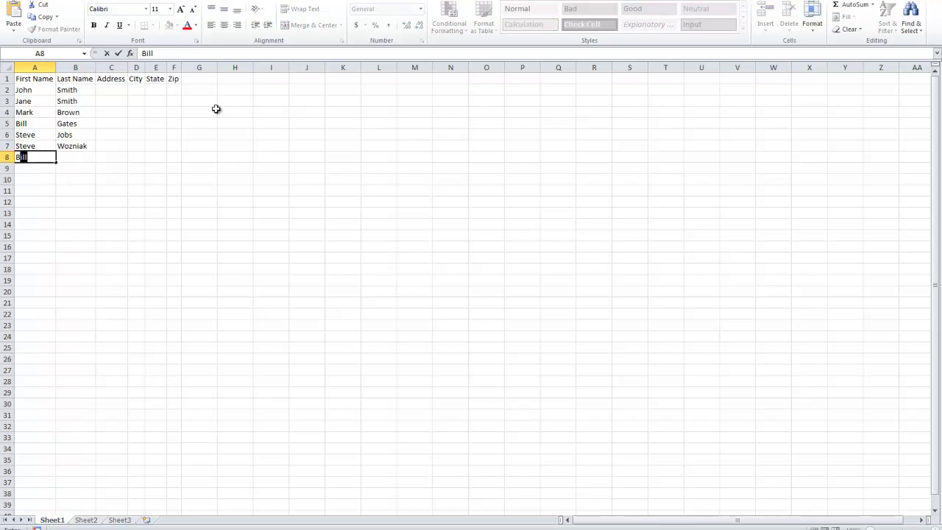
text(arack Obama)
Step: Enter starting address numbers 1010 in C2 and 1011 in C3
click(200, 157)
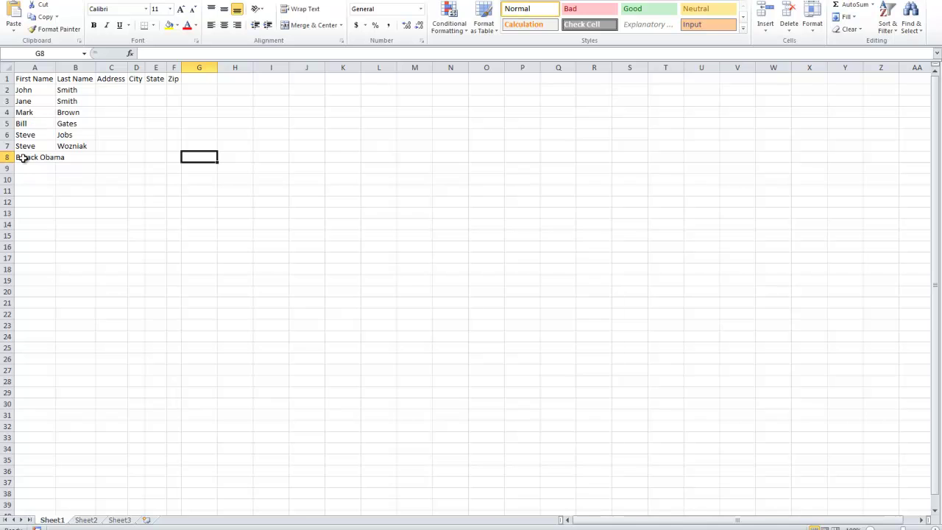
drag(22, 158, 180, 78)
click(4, 79)
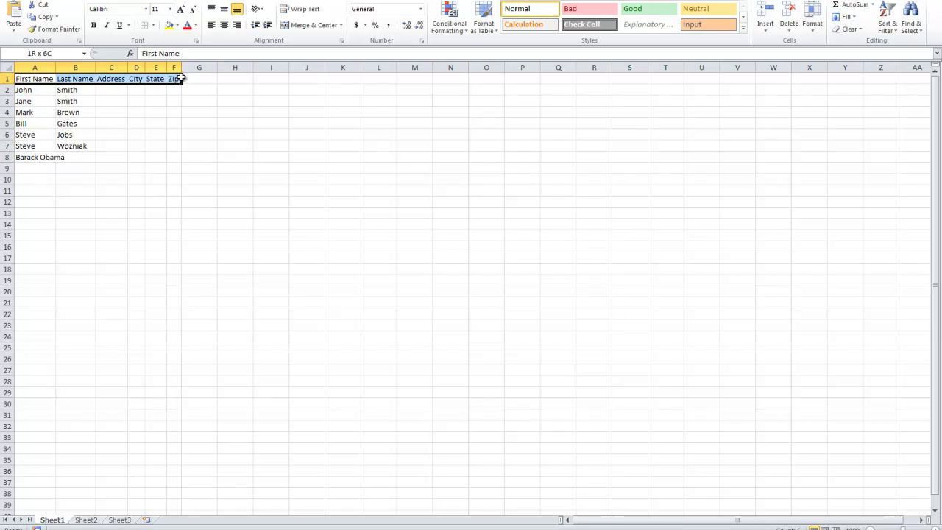
click(101, 88)
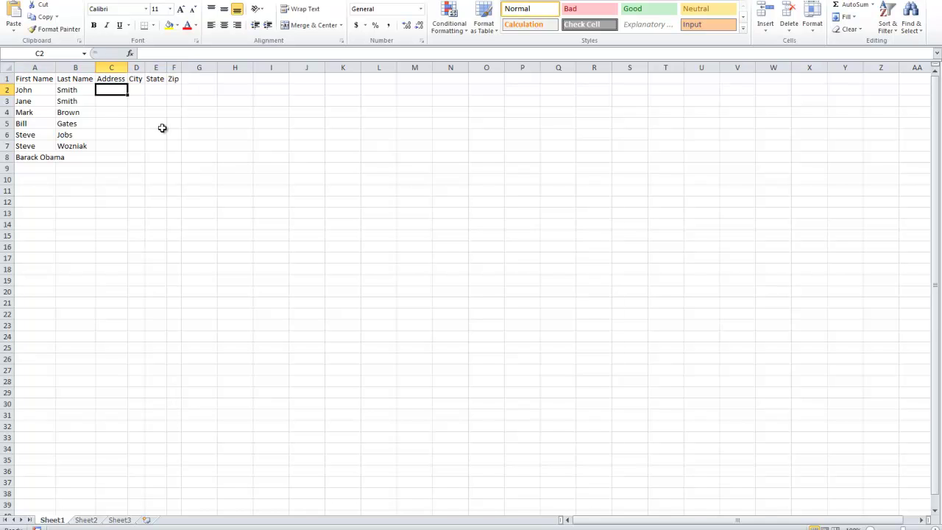
text(10)
key(Return)
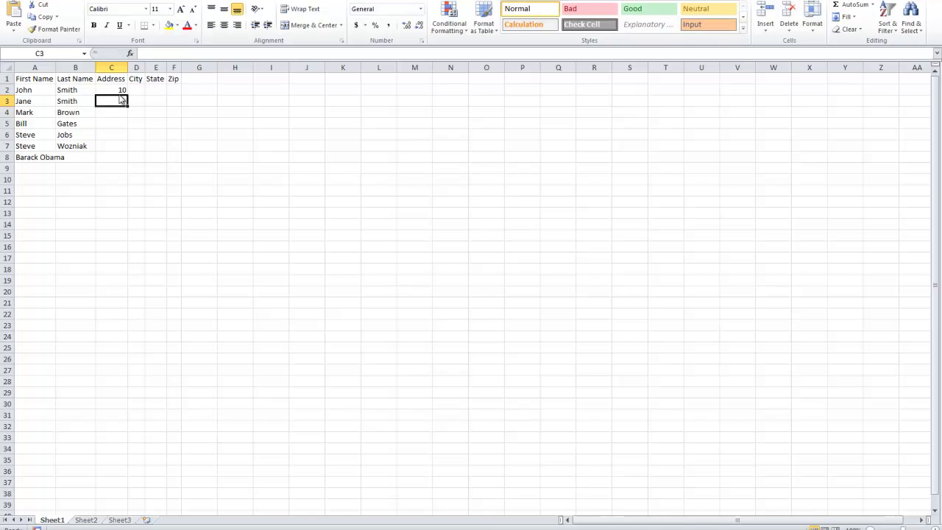
click(117, 89)
double_click(118, 89)
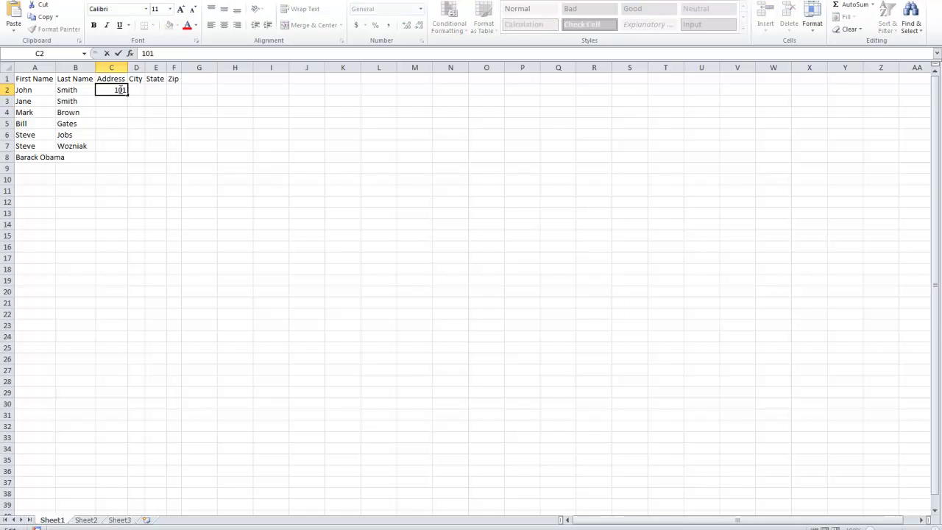
text(0)
key(Return)
text(10)
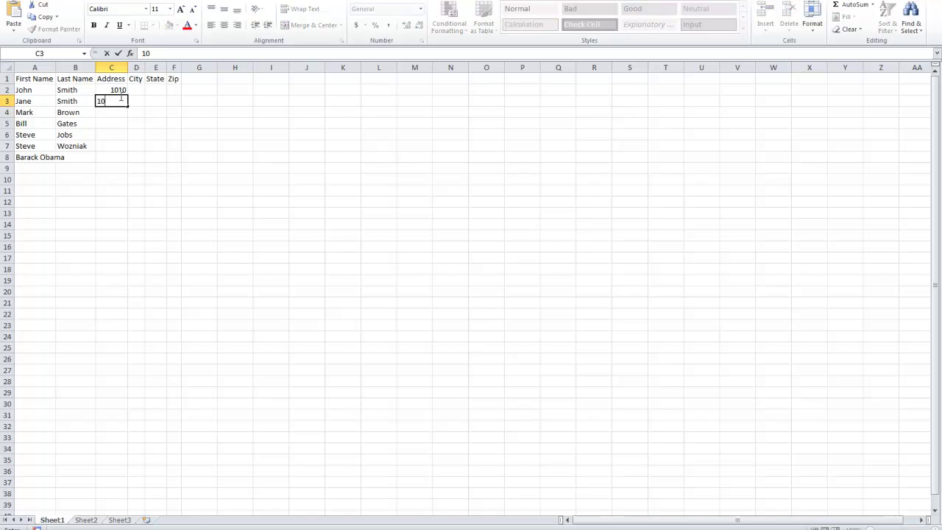
text(11)
key(Return)
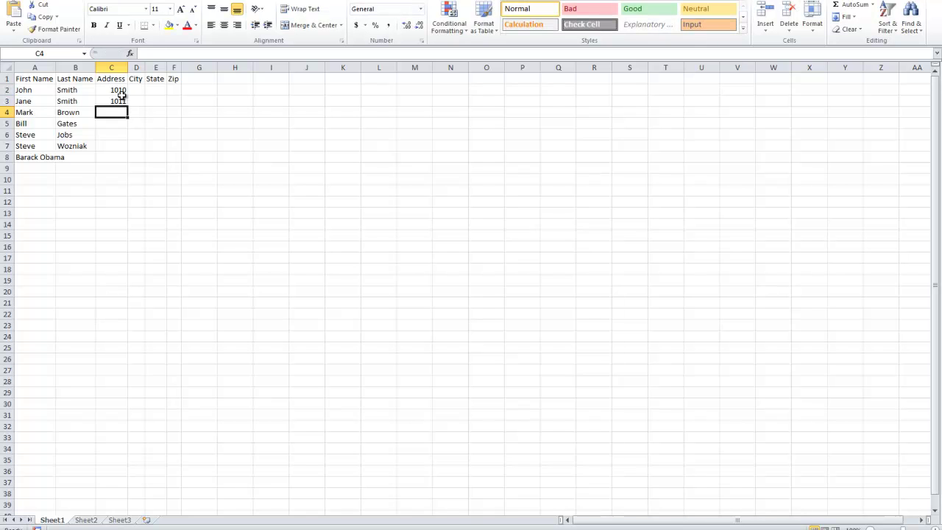
Step: AutoFill the 1010, 1011 series down the Address column to row 8
click(125, 94)
drag(128, 94, 131, 162)
click(116, 89)
click(117, 100)
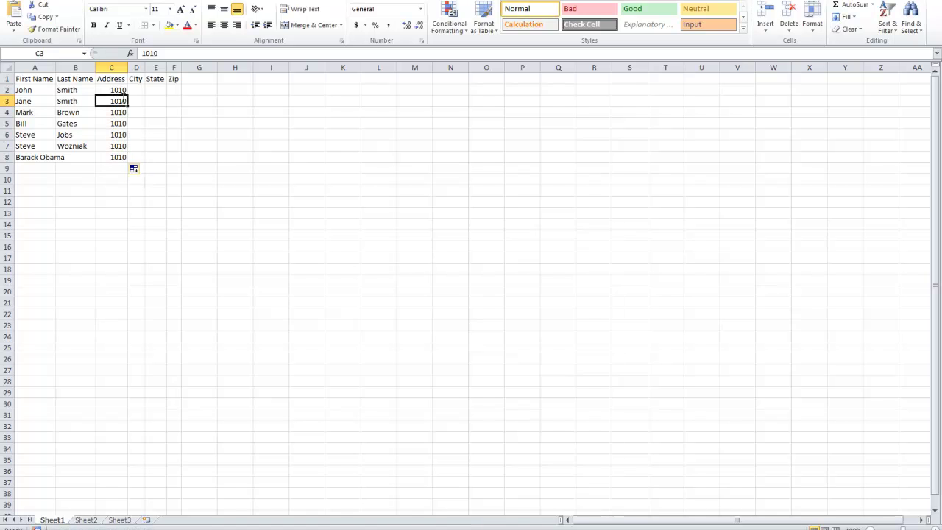
text(1011)
click(122, 112)
drag(117, 90, 131, 161)
click(123, 158)
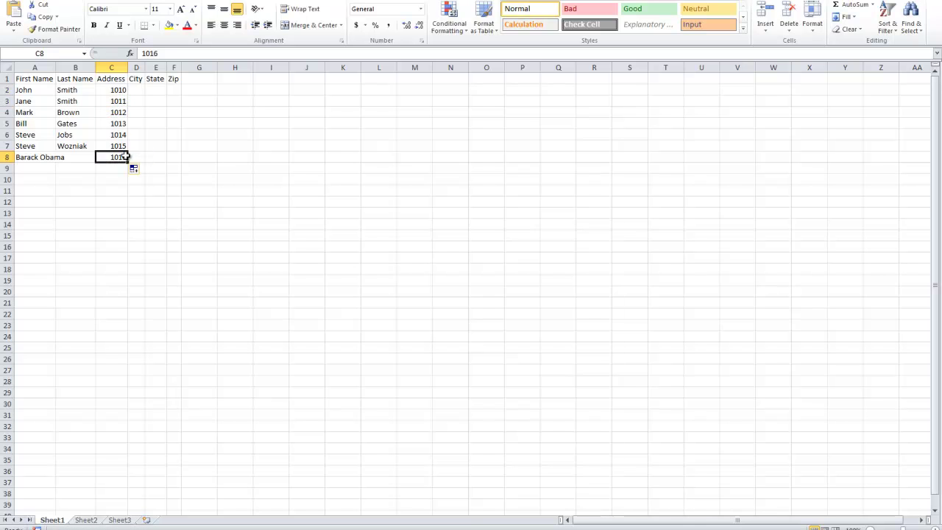
Step: Append 1st Ave, 2nd Ave, 3rd Ave and 4th Ave to addresses in C2–C5
click(118, 90)
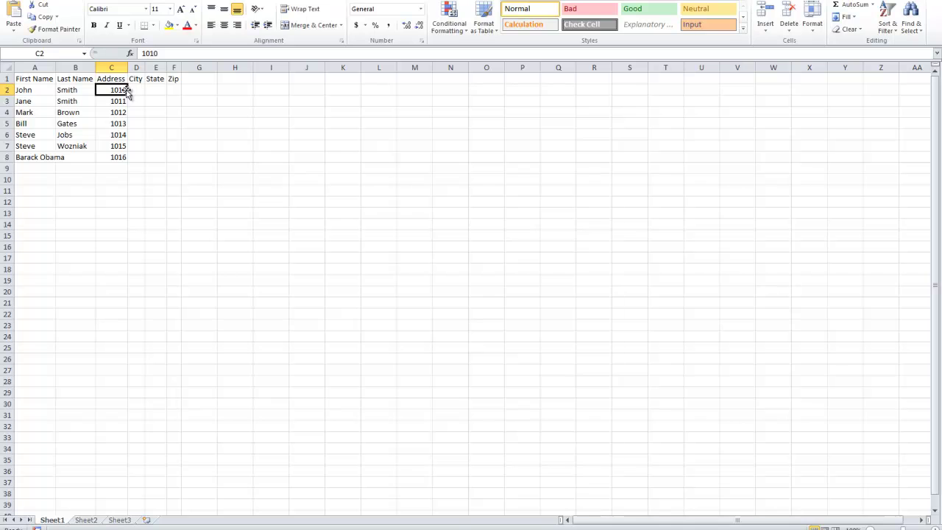
key(F2)
text(1st Ave)
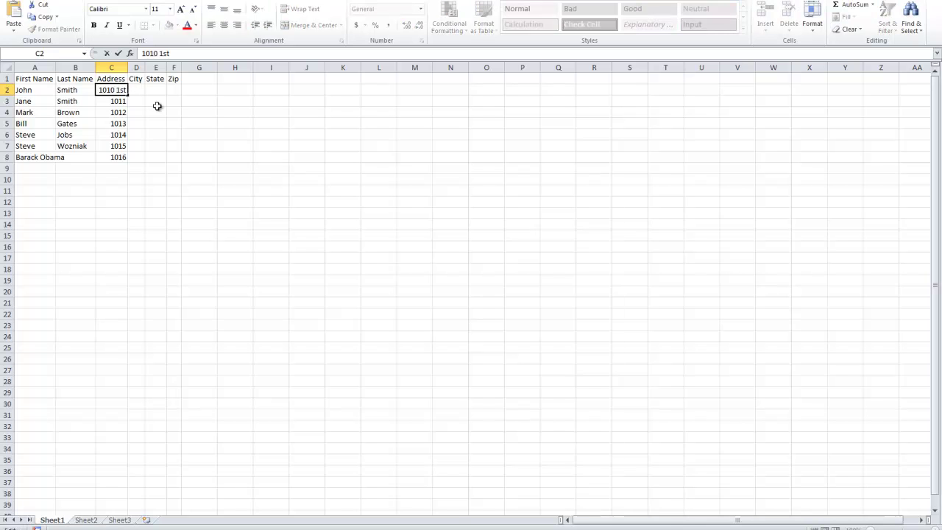
click(117, 102)
key(F2)
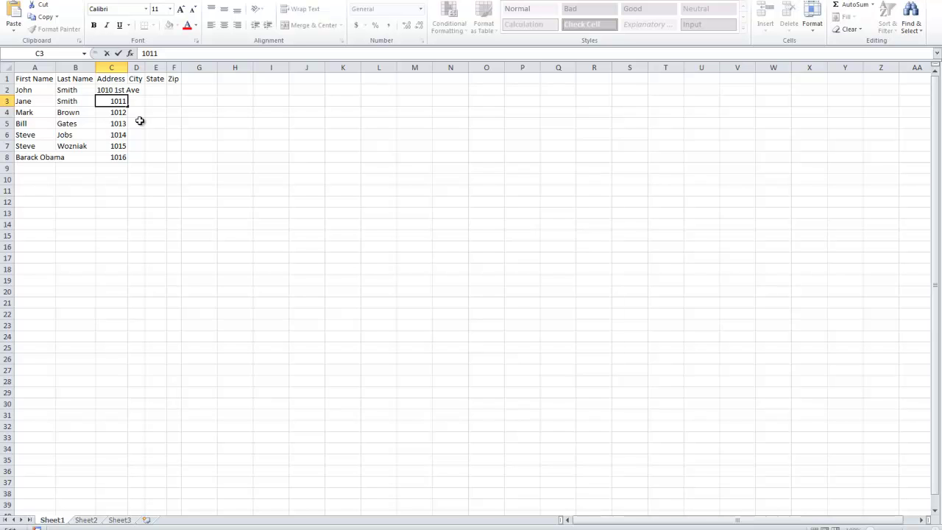
text(2nd Ave)
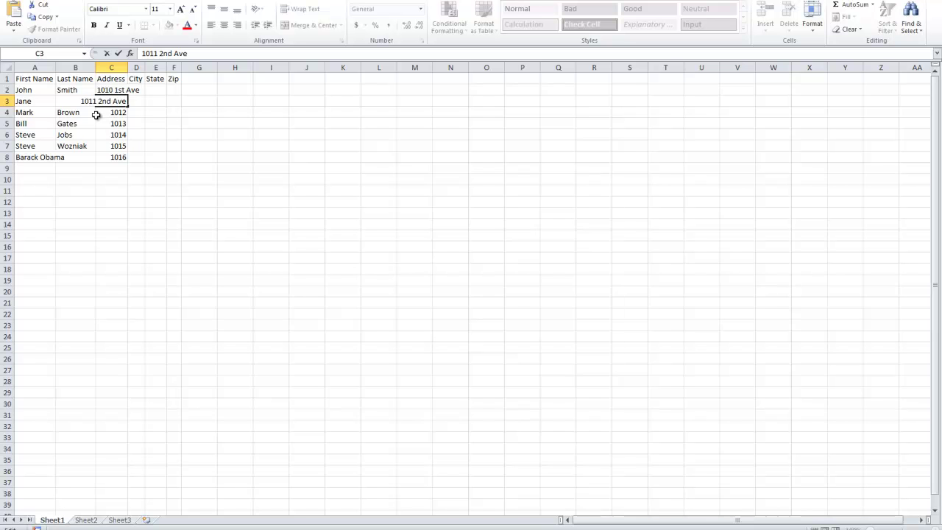
click(96, 112)
key(F2)
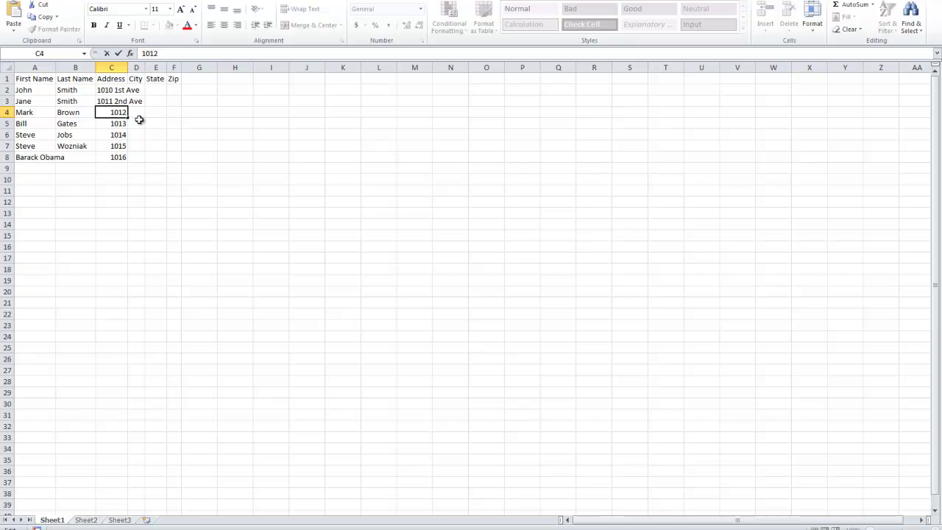
text(3rd Ave)
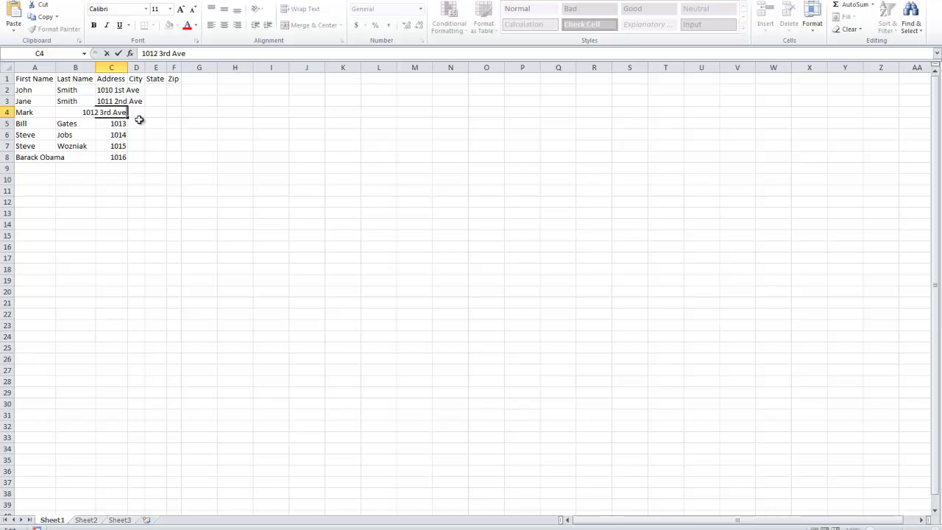
click(117, 122)
key(F2)
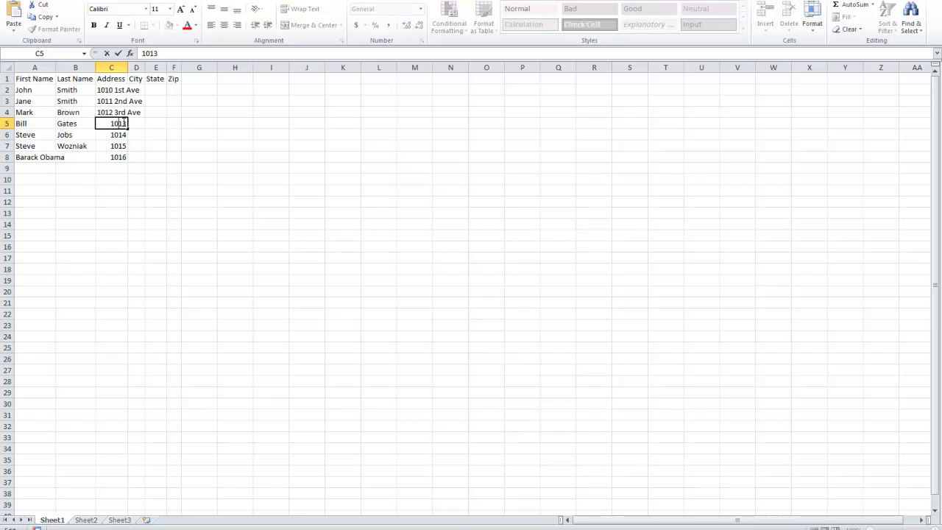
text(4th Ave)
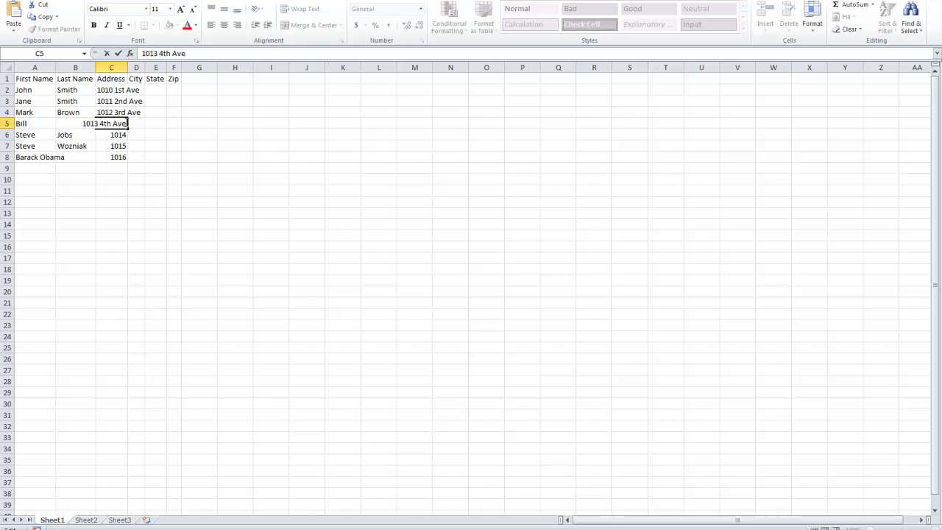
click(114, 159)
Step: Append 5th Ave and 6th Ave to the addresses in C6 and C7
click(113, 136)
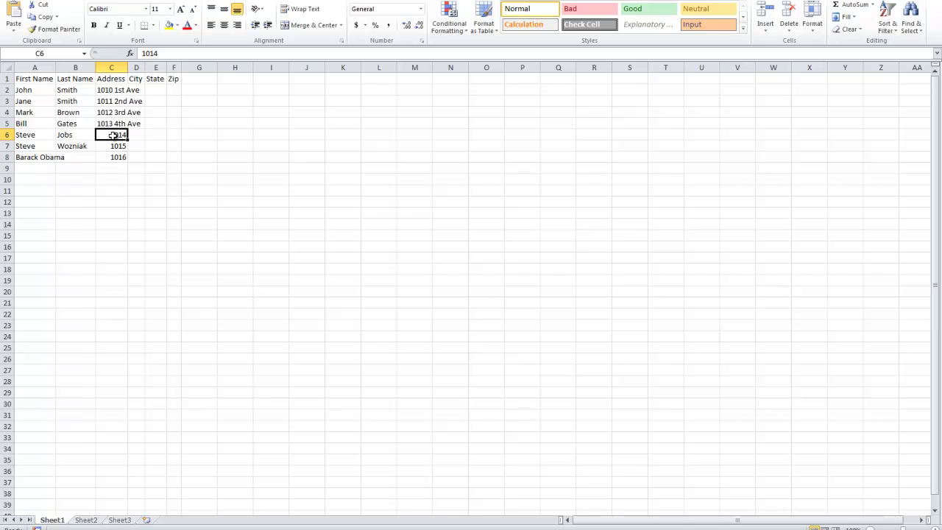
double_click(114, 136)
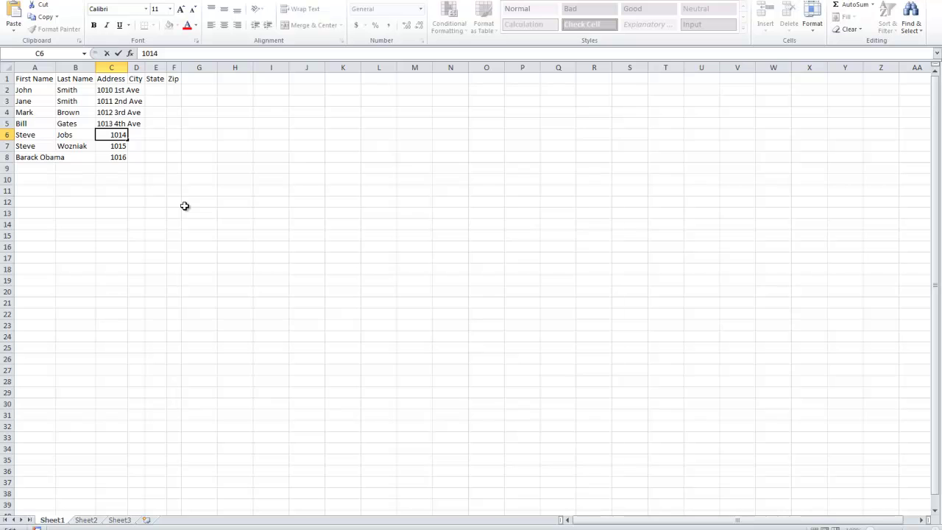
double_click(118, 135)
click(126, 136)
text(5th Avbe)
key(BackSpace)
key(BackSpace)
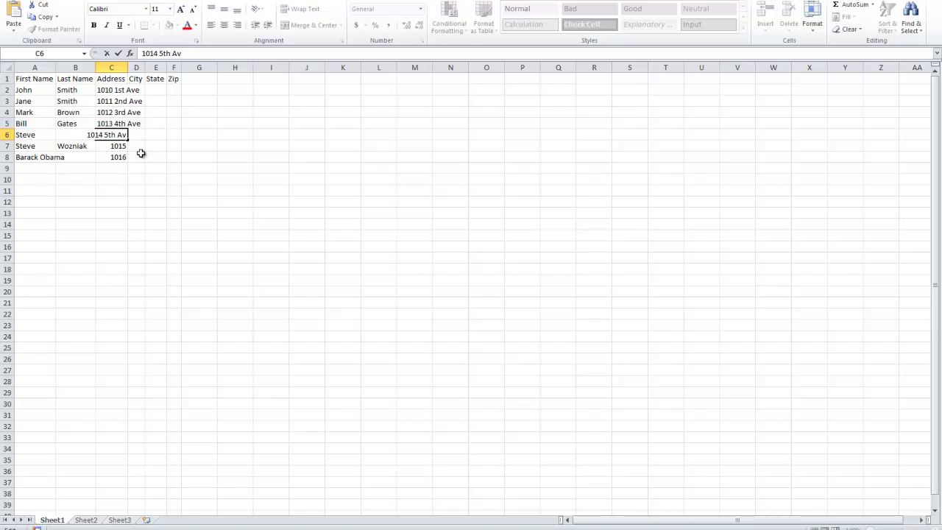
text(e)
double_click(127, 146)
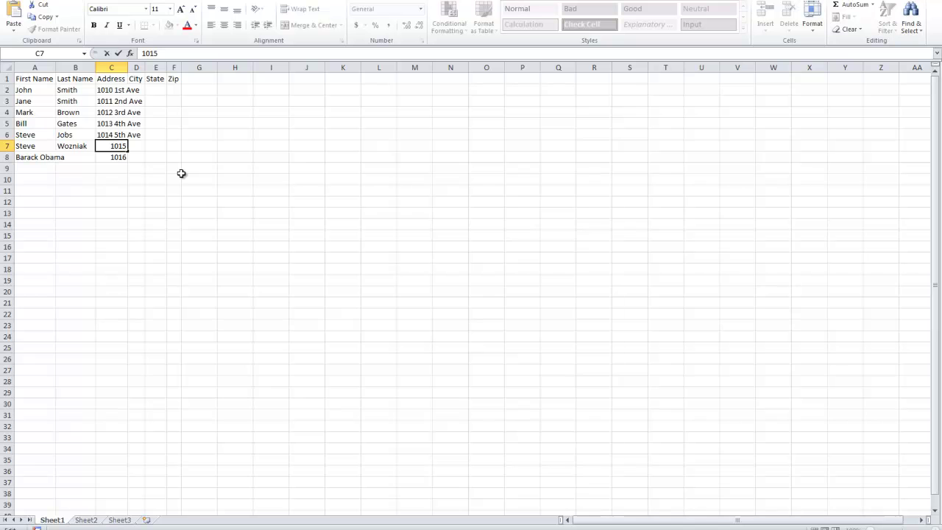
text(6th Ave)
click(111, 157)
click(35, 158)
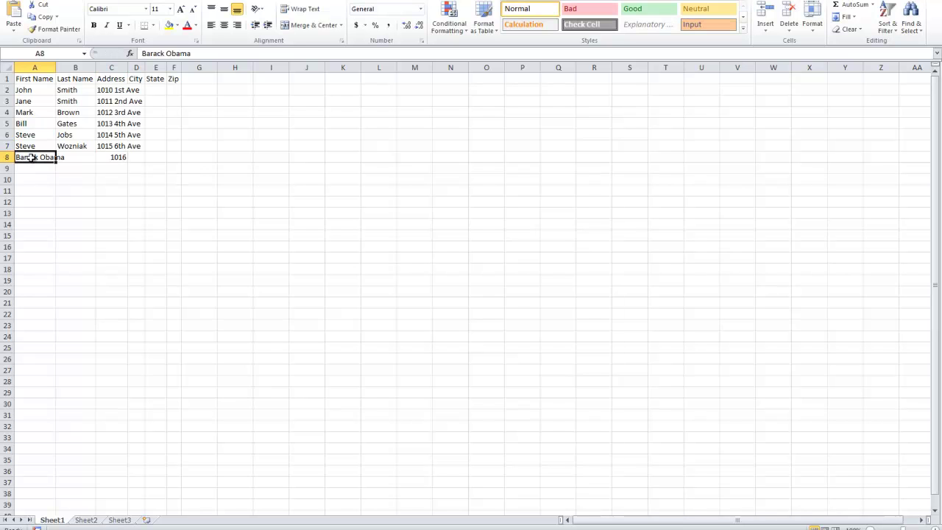
double_click(35, 159)
key(BackSpace)
key(BackSpace)
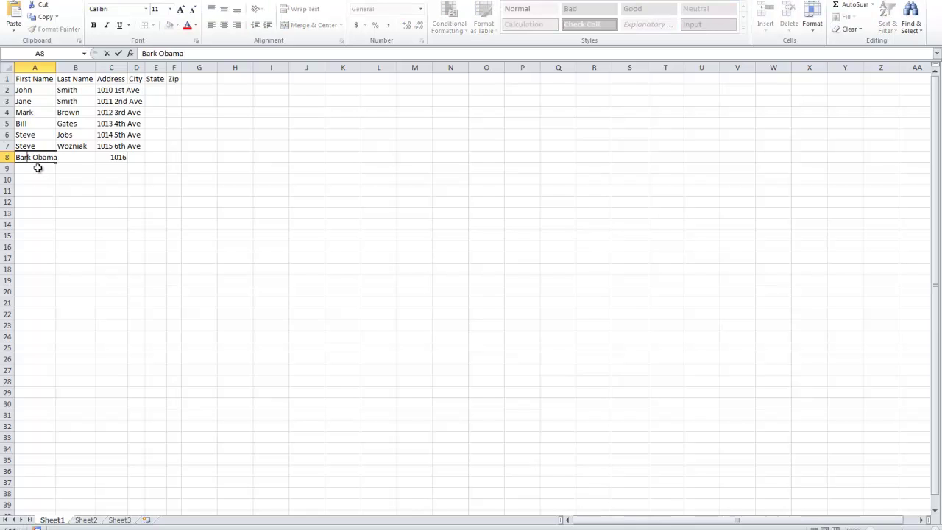
text(ac)
click(37, 167)
click(27, 158)
double_click(29, 157)
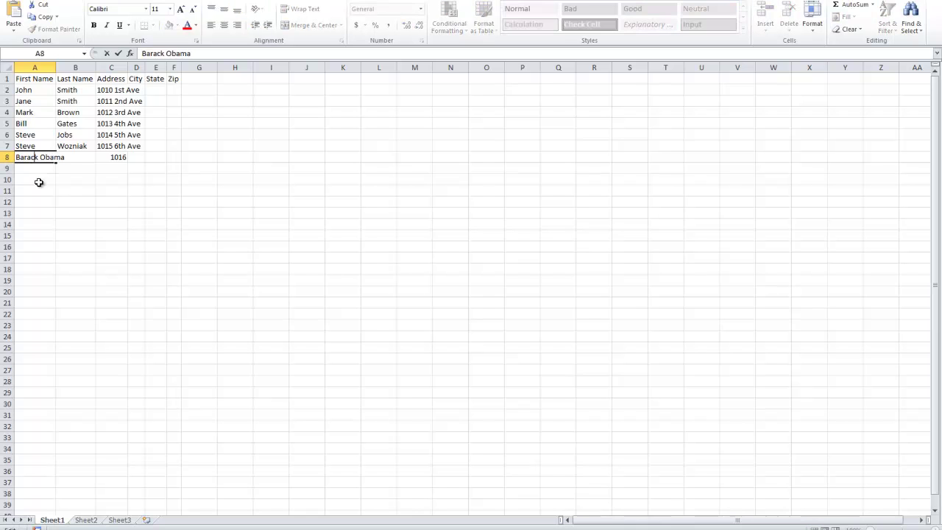
click(35, 179)
double_click(117, 156)
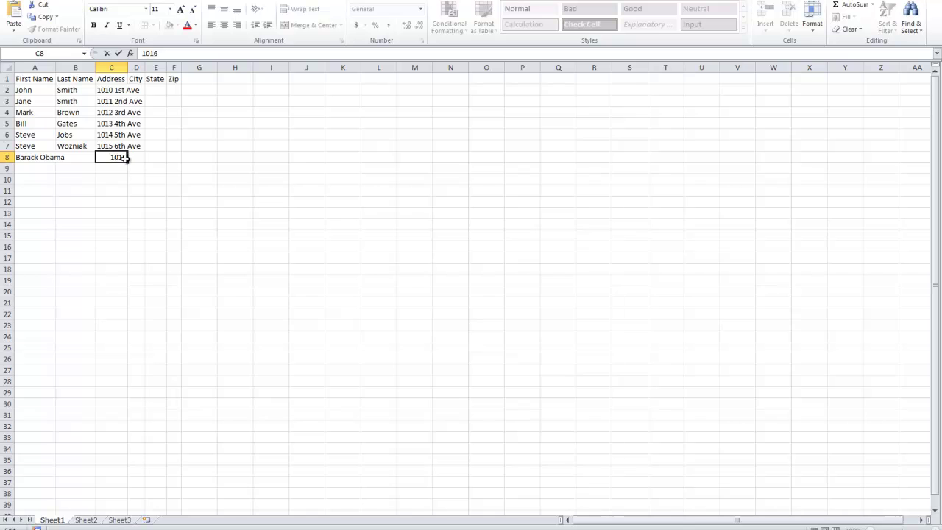
text(7th Ave)
click(121, 182)
Step: Autofit columns A–D, then enter Brooklyn in D2 and Bronx in D3, fixing the typo
drag(135, 67, 33, 67)
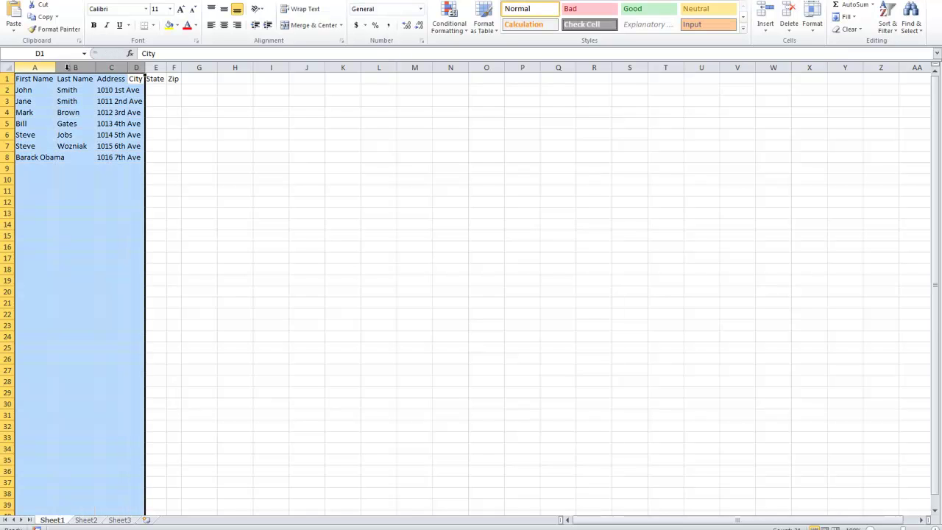
double_click(145, 67)
click(162, 88)
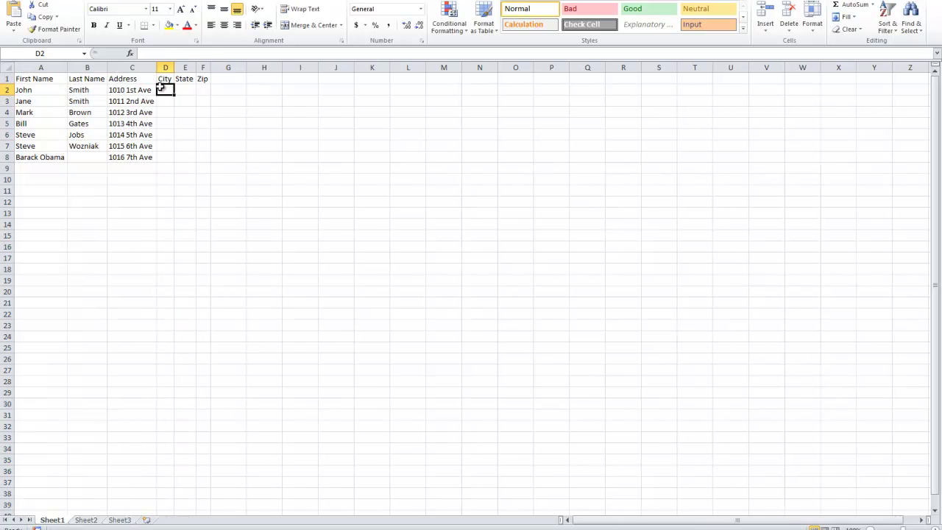
text(Brooklyn)
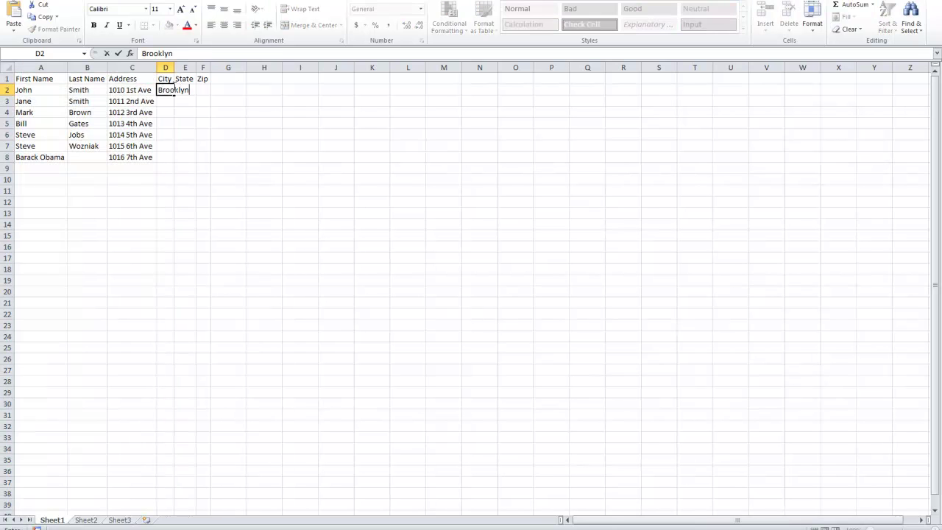
key(Return)
text(Bronz)
key(Return)
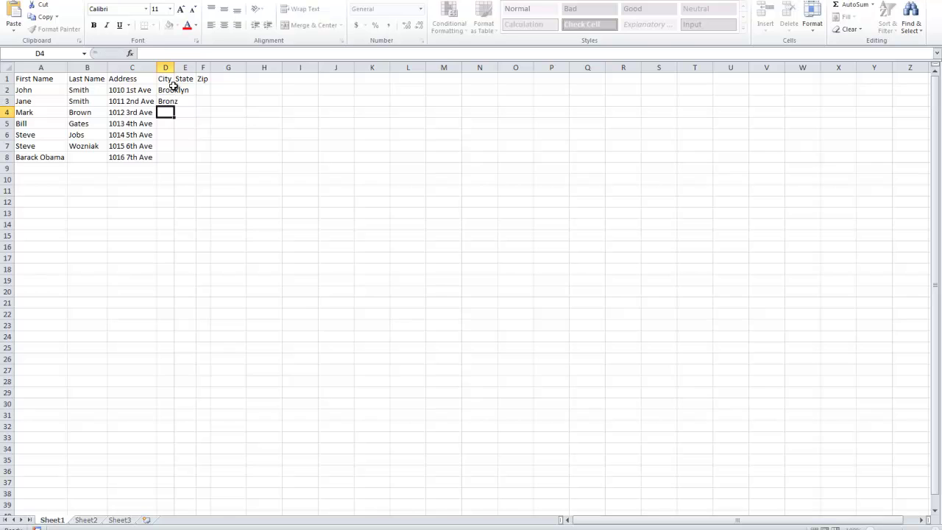
click(168, 100)
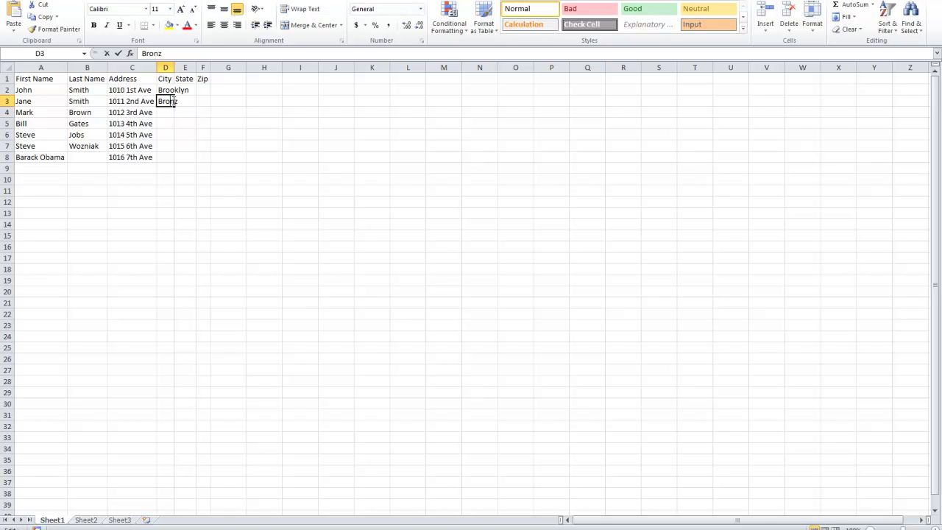
double_click(178, 101)
key(BackSpace)
text(x)
key(Return)
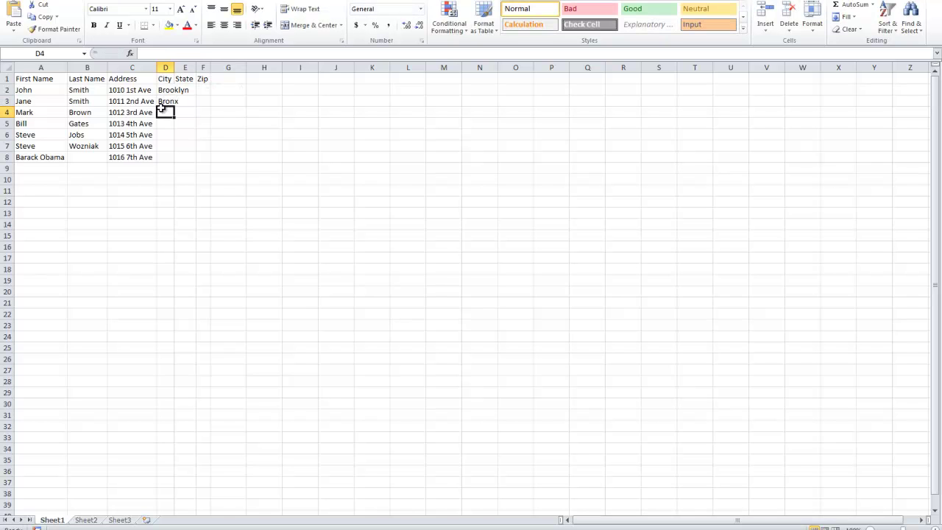
Step: Enter cities Queens, Harlem, Brooklyn, Queens, Brooklyn in D4–D8 and widen column D to fit
text(Queens)
key(Return)
text(Harlem)
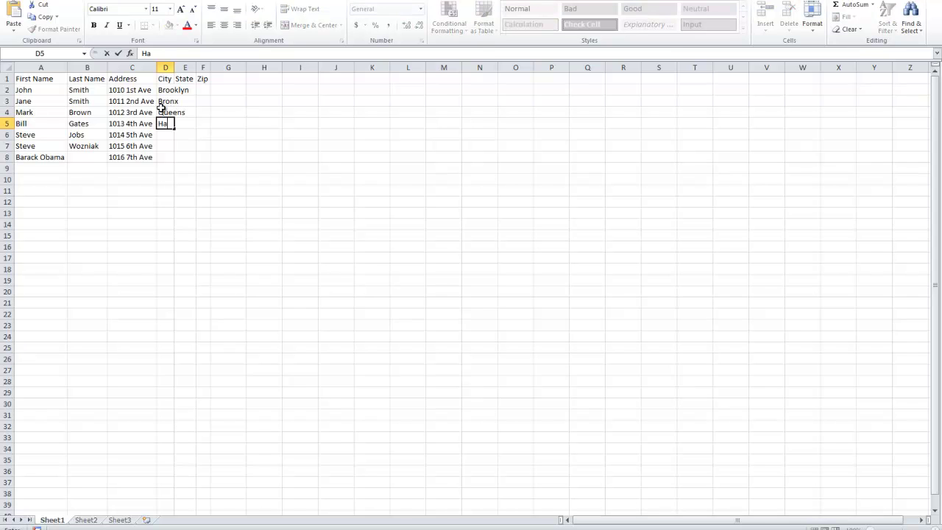
key(Return)
text(Brooklyn)
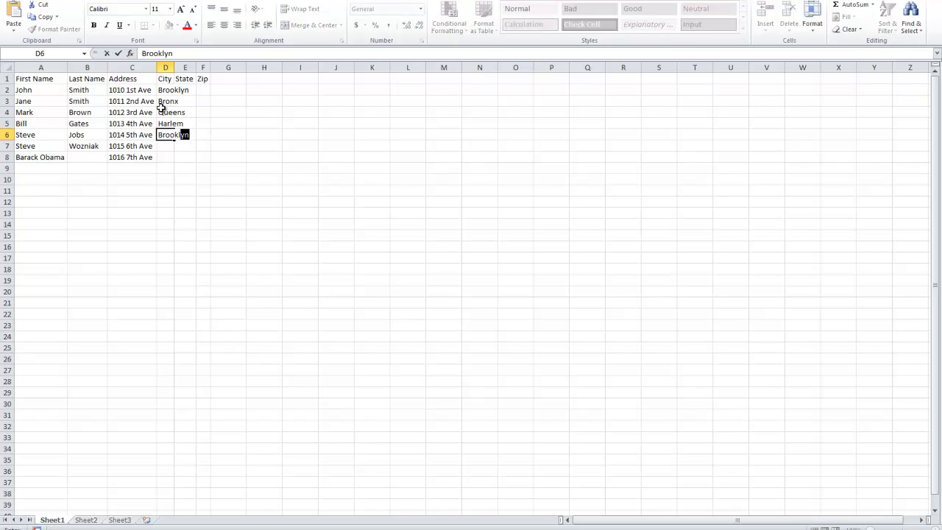
key(Return)
text(Queens)
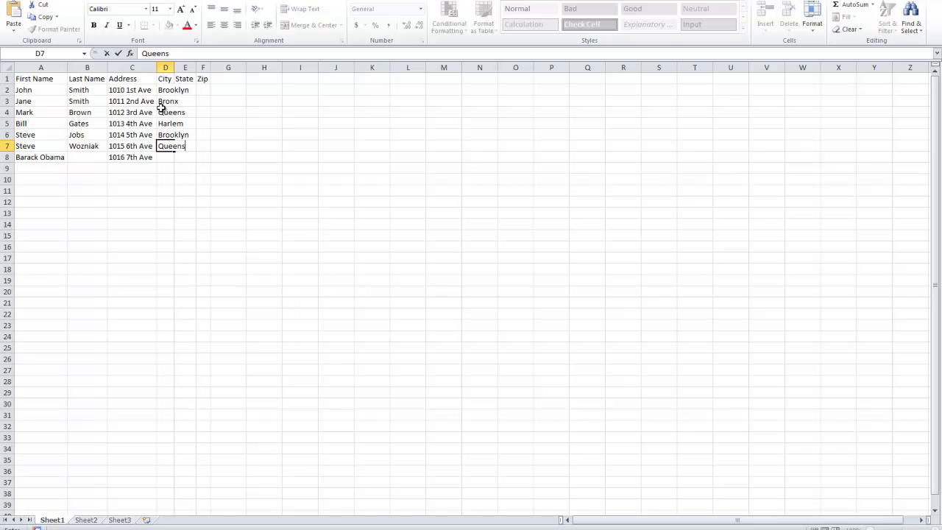
key(Return)
text(Brooklyn)
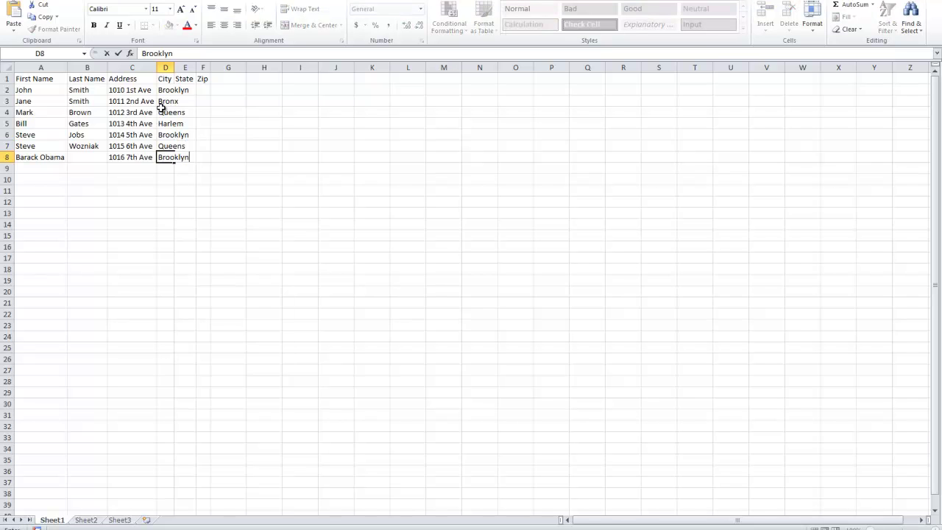
click(166, 67)
double_click(174, 67)
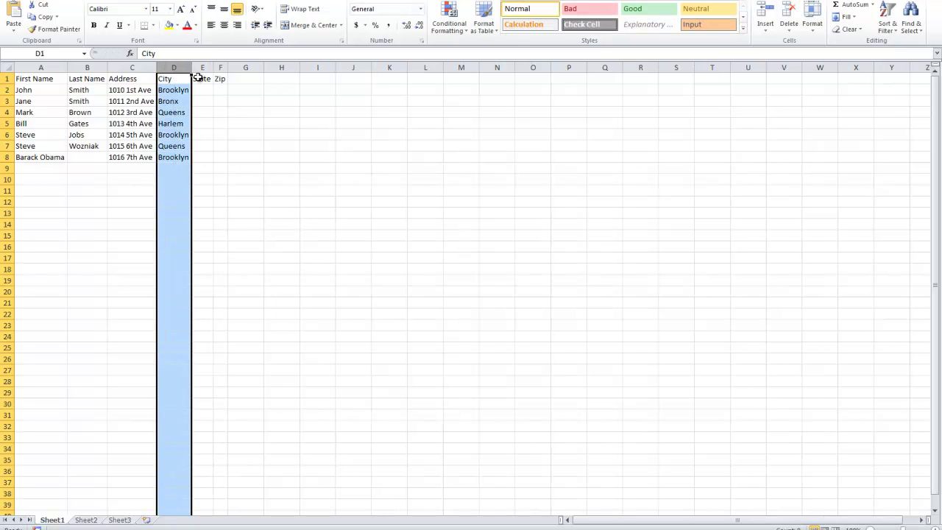
Step: Enter NY as State in E2 and fill it down through row 8
click(200, 89)
text(NY)
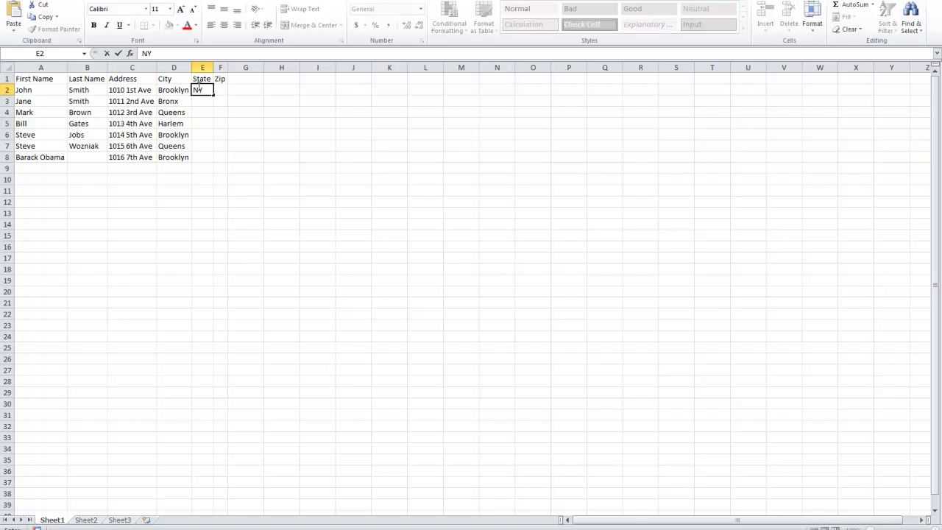
key(Return)
click(200, 90)
drag(213, 95, 208, 157)
Step: Enter Zip 11001 in F2 and fill an increasing series down to F8
click(221, 89)
text(11)
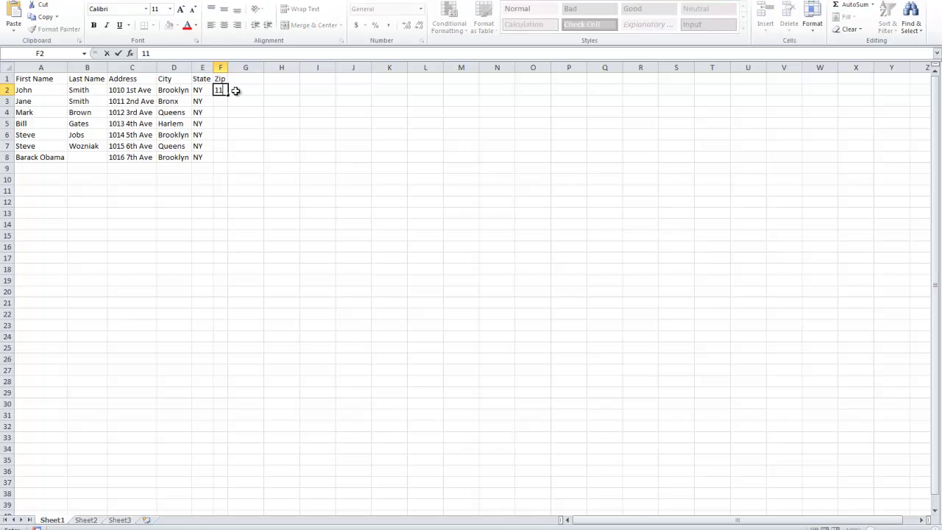
text(001)
click(230, 146)
click(227, 89)
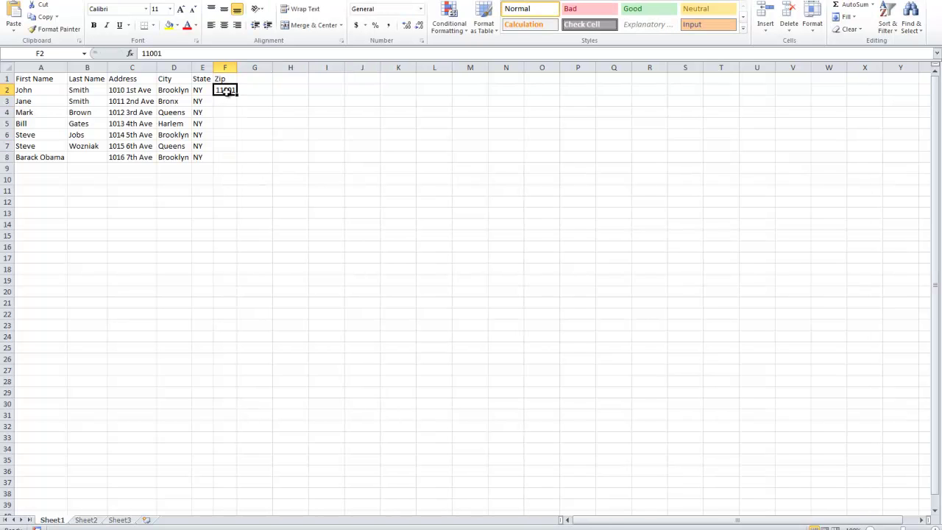
ctrl+drag(230, 97, 227, 160)
click(226, 90)
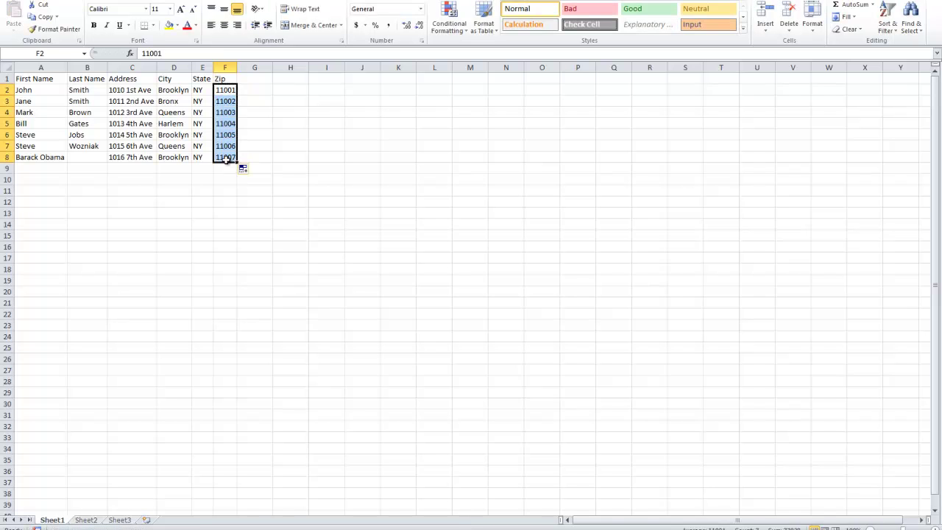
drag(225, 67, 40, 67)
Step: Save the workbook to the Desktop as CSV (Comma delimited) named People
click(215, 67)
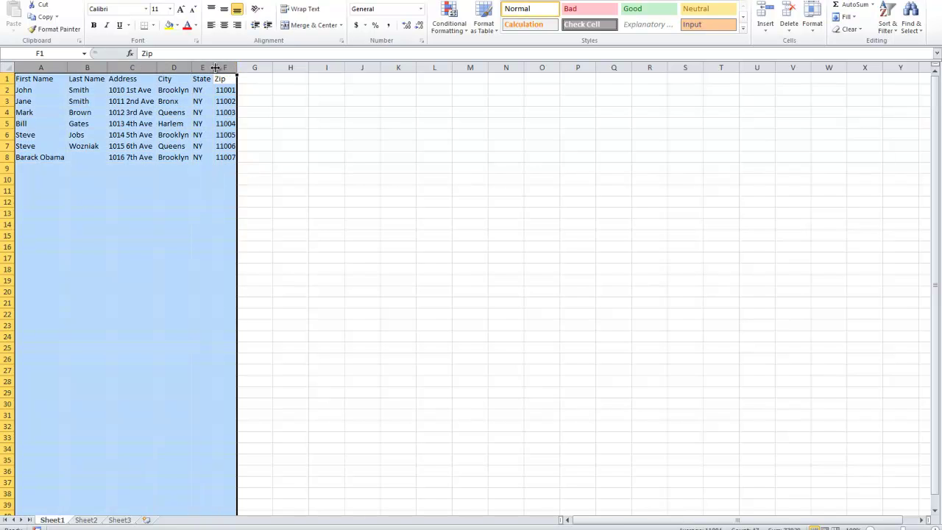
click(29, 2)
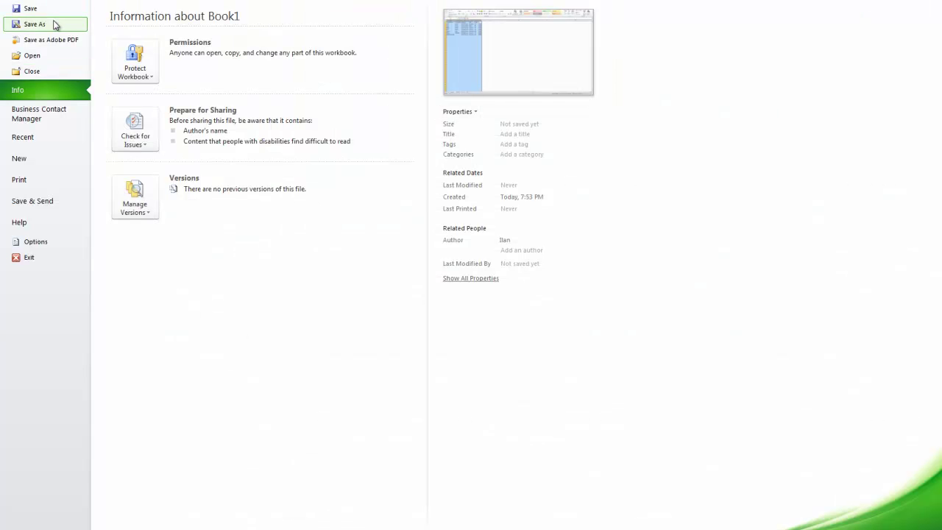
click(56, 25)
click(46, 71)
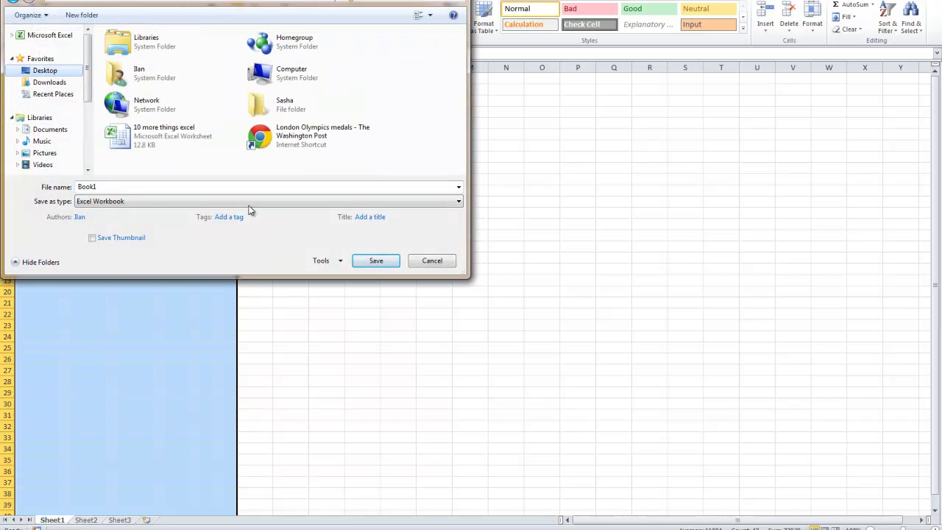
click(118, 203)
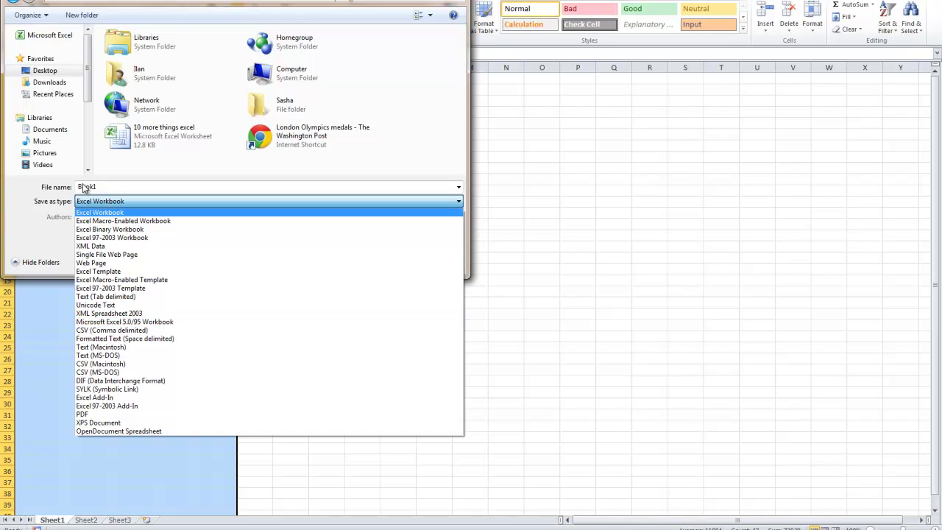
click(62, 214)
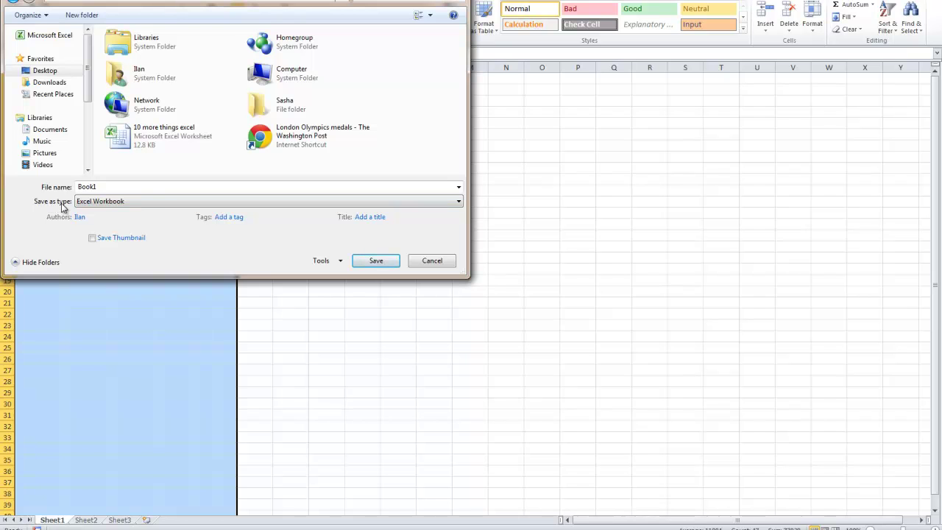
click(147, 202)
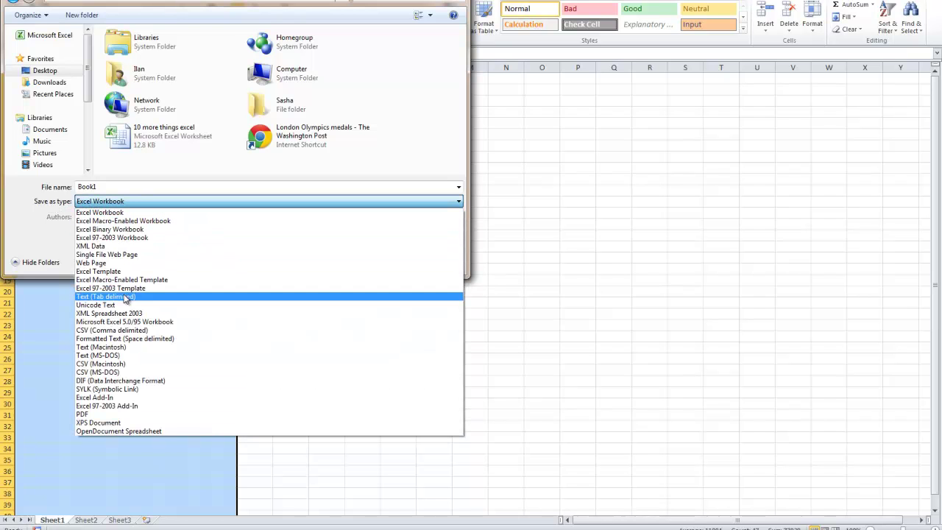
click(114, 332)
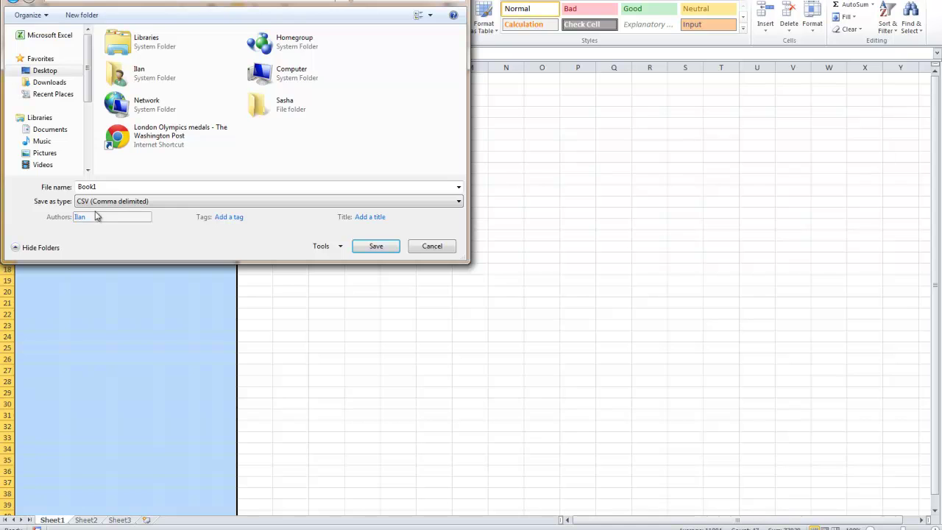
double_click(85, 187)
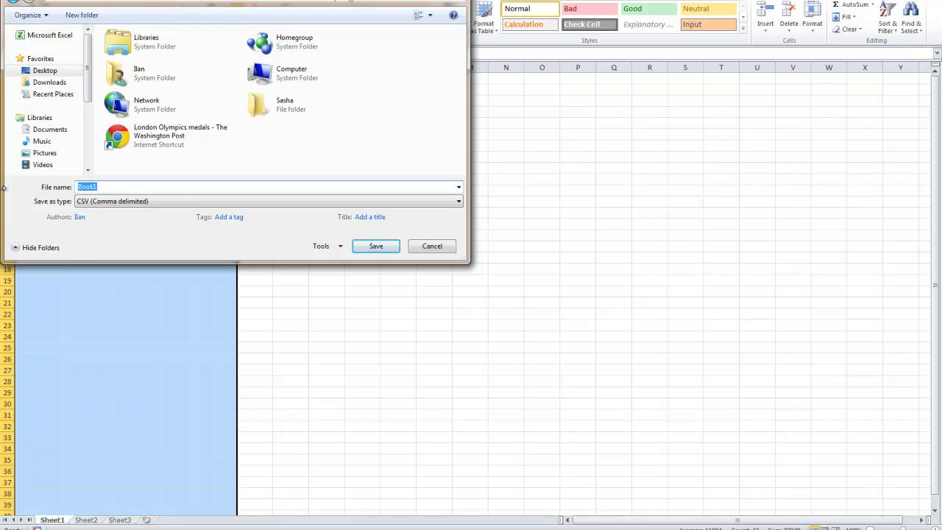
text(People)
key(Return)
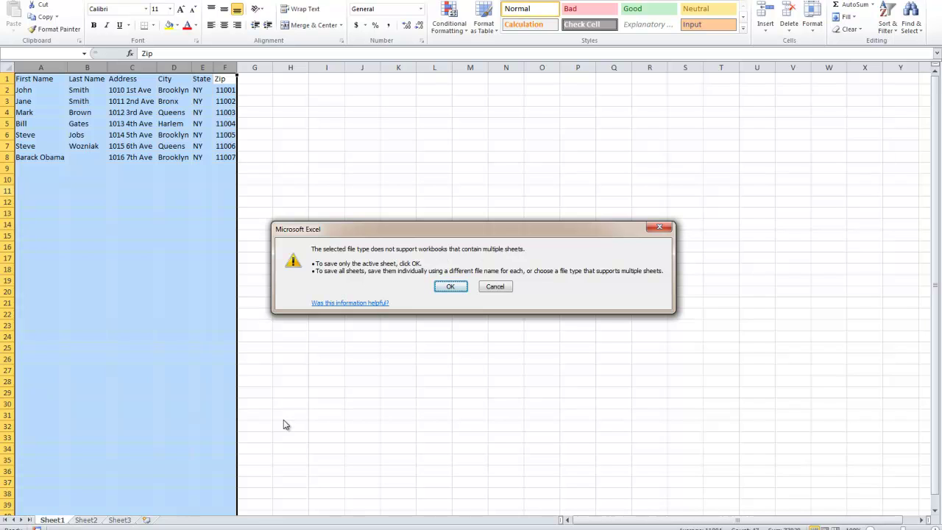
Step: Save only the active sheet in CSV format, then move Obama from A8 into B8
click(451, 286)
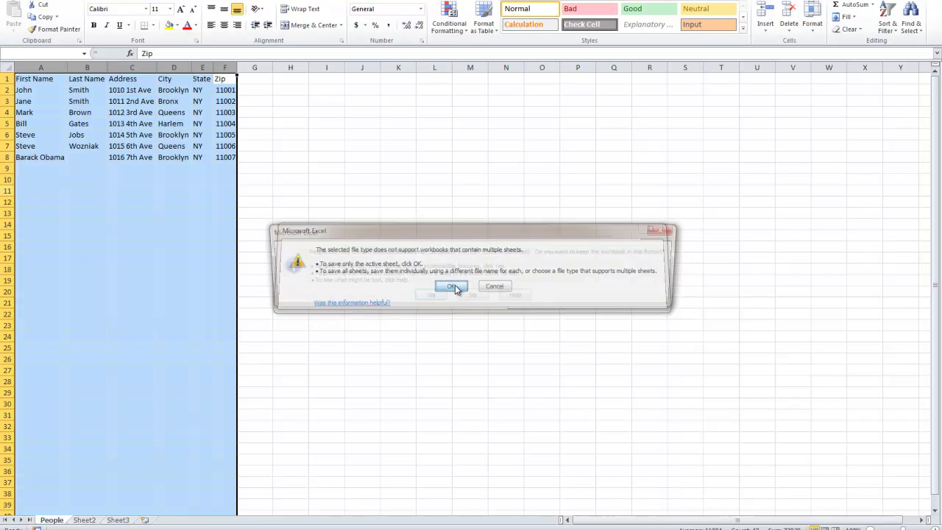
click(430, 296)
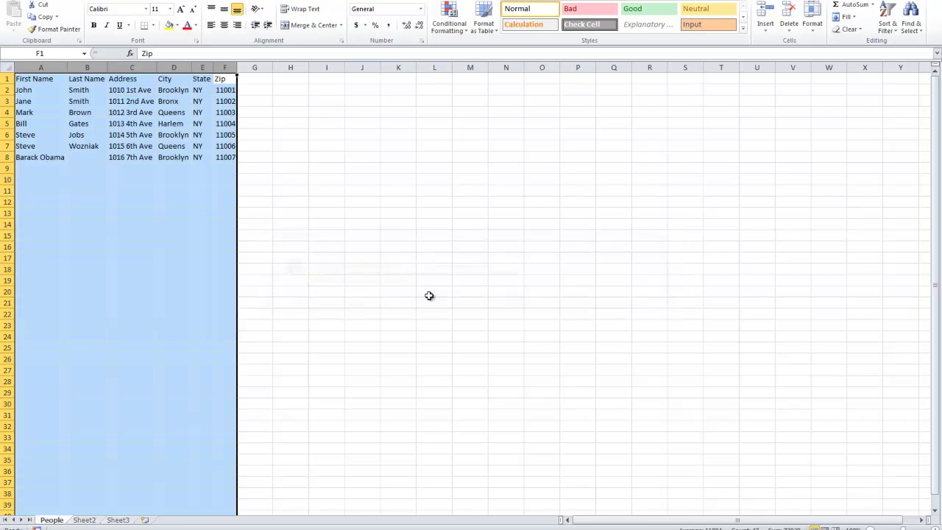
click(126, 157)
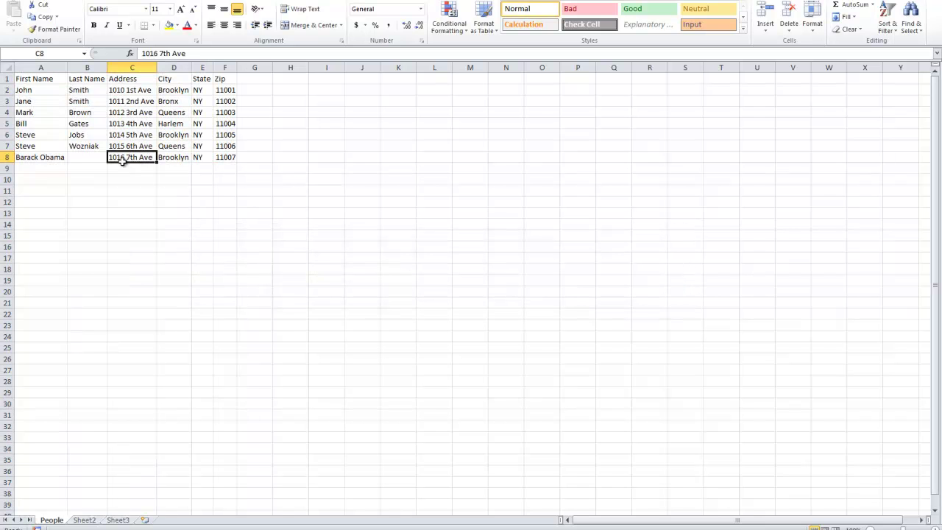
click(58, 156)
double_click(47, 158)
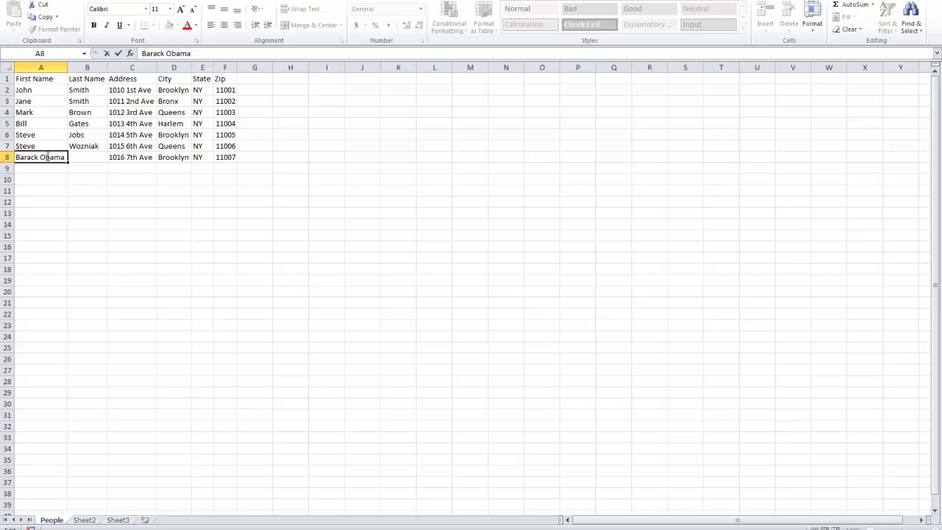
drag(43, 156, 88, 156)
key(ctrl+c)
key(Delete)
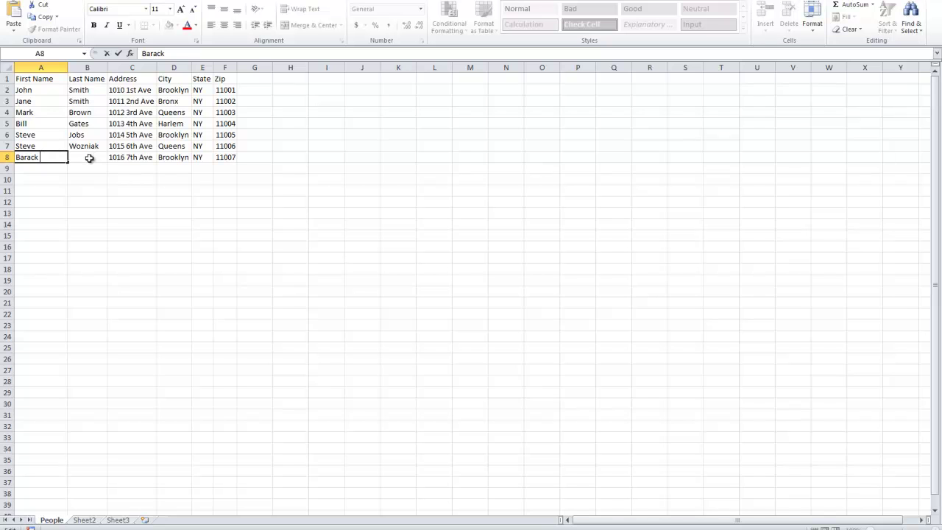
click(88, 157)
key(ctrl+v)
click(56, 158)
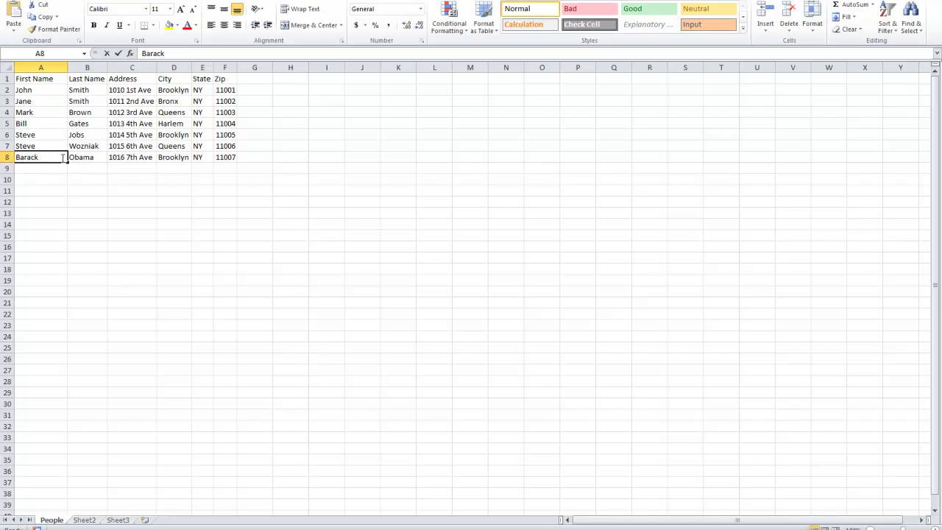
click(63, 180)
Step: Save People.csv, close the workbook, and replace the existing file keeping CSV format
key(ctrl+s)
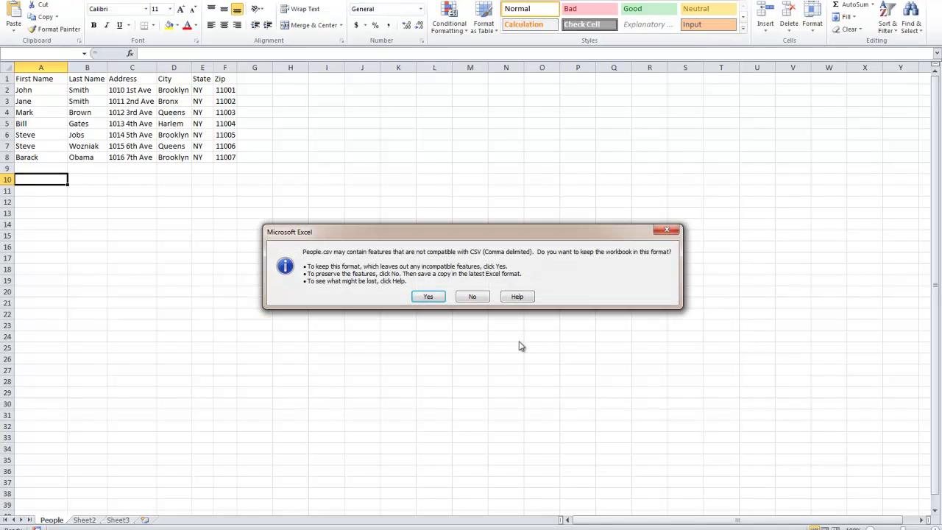
click(413, 295)
right_click(221, 2)
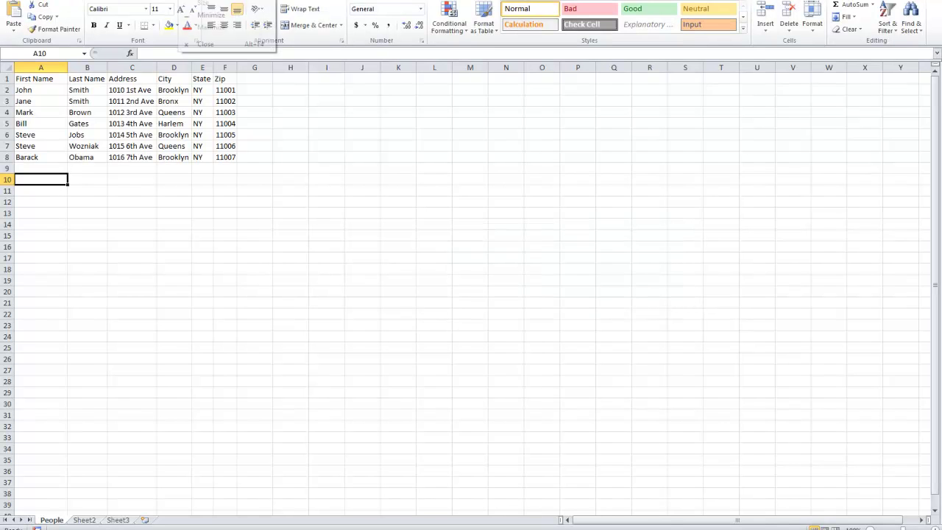
click(204, 44)
click(420, 272)
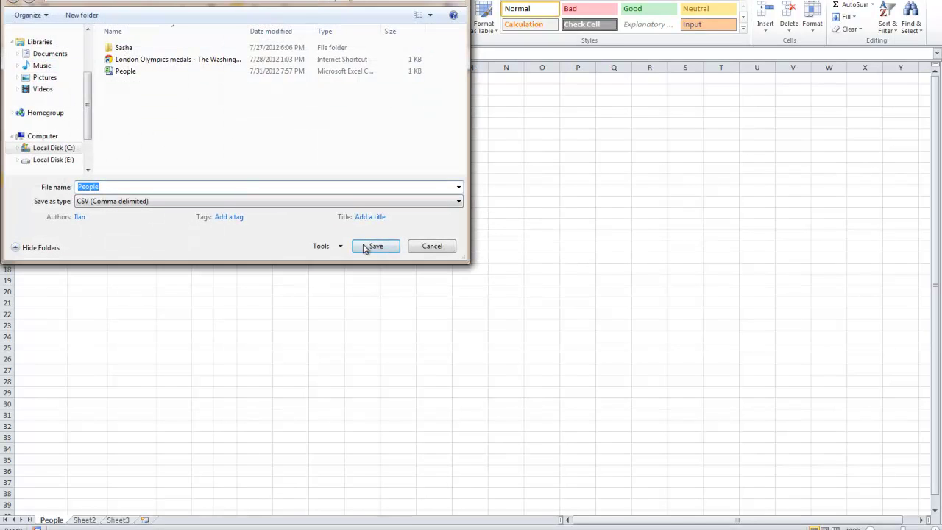
click(370, 246)
click(501, 262)
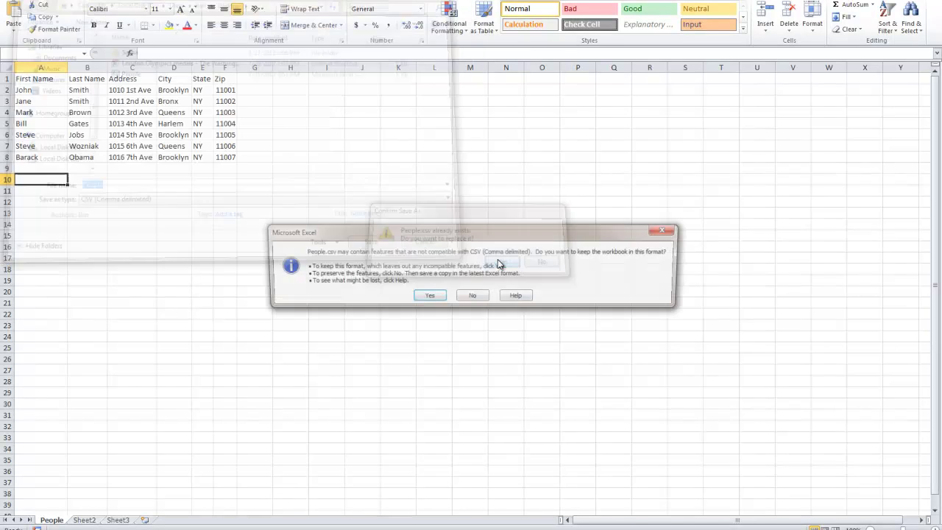
click(421, 295)
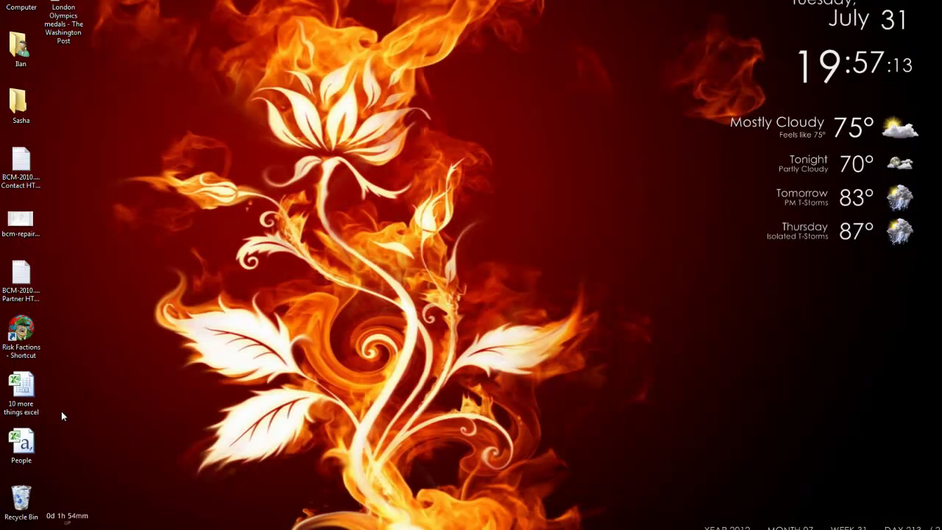
click(21, 444)
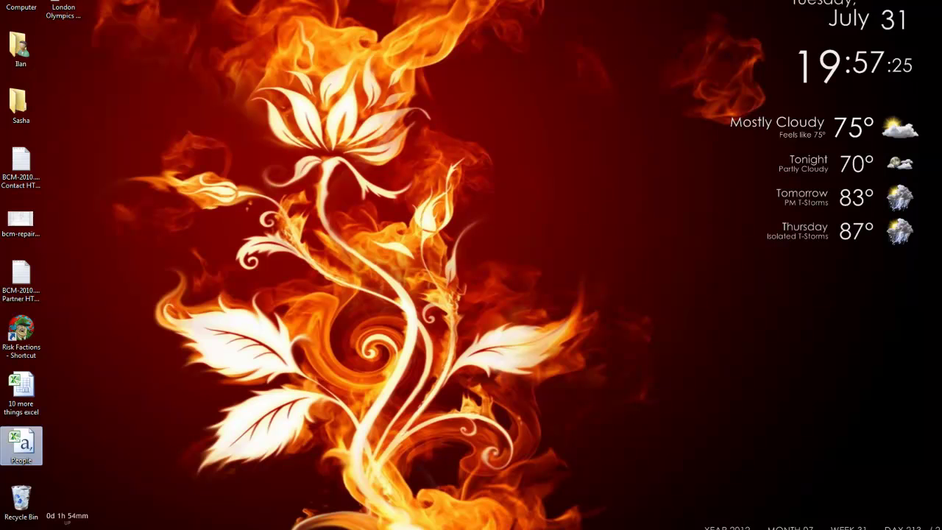
Step: Search the Start menu for 'word' and launch Microsoft Word 2010
key(super)
text(word)
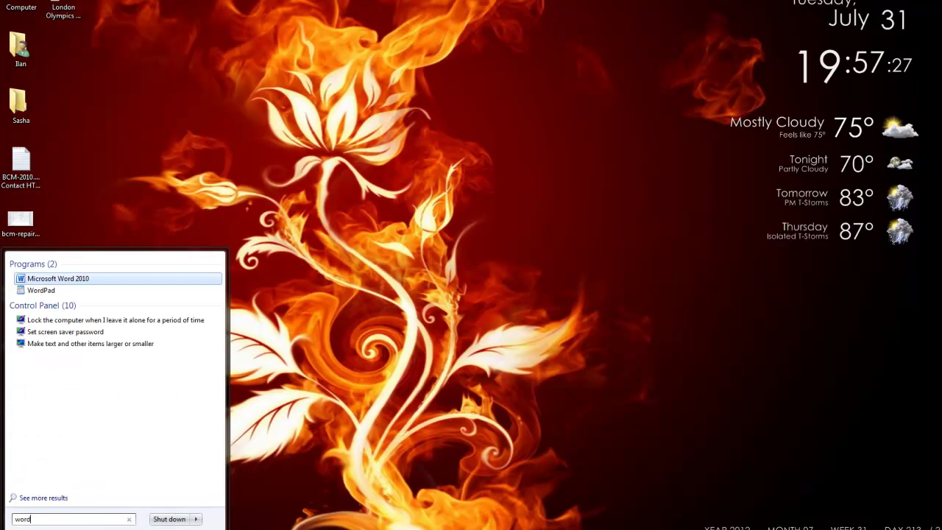
click(55, 276)
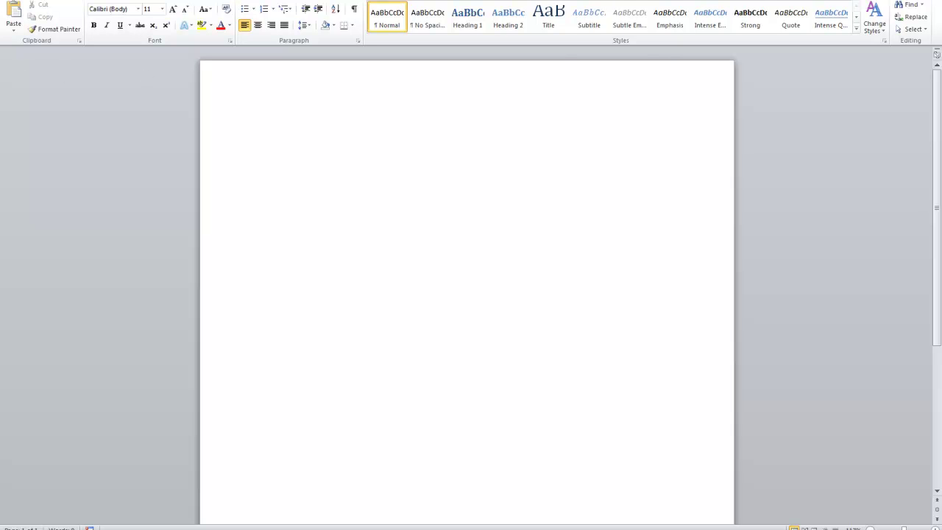
Step: On Mailings, select the existing People file on the Desktop as the recipient list
click(208, 0)
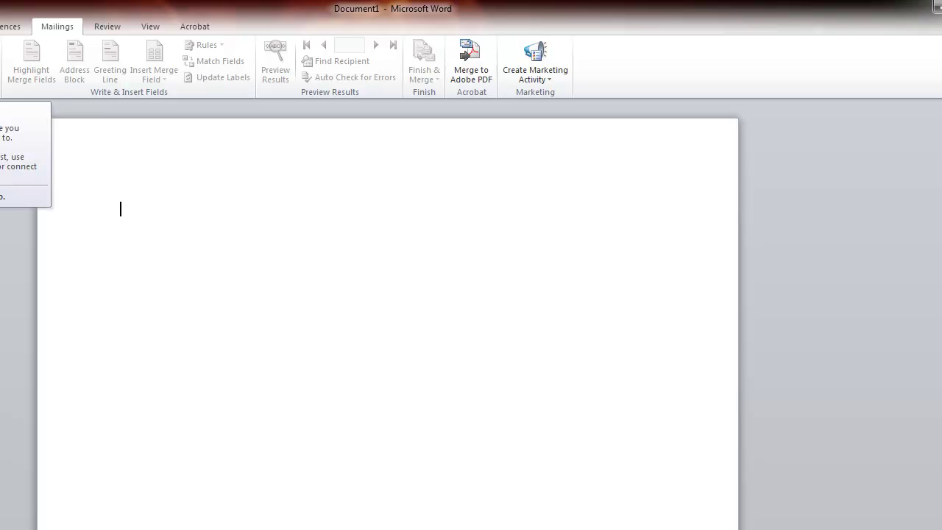
click(111, 39)
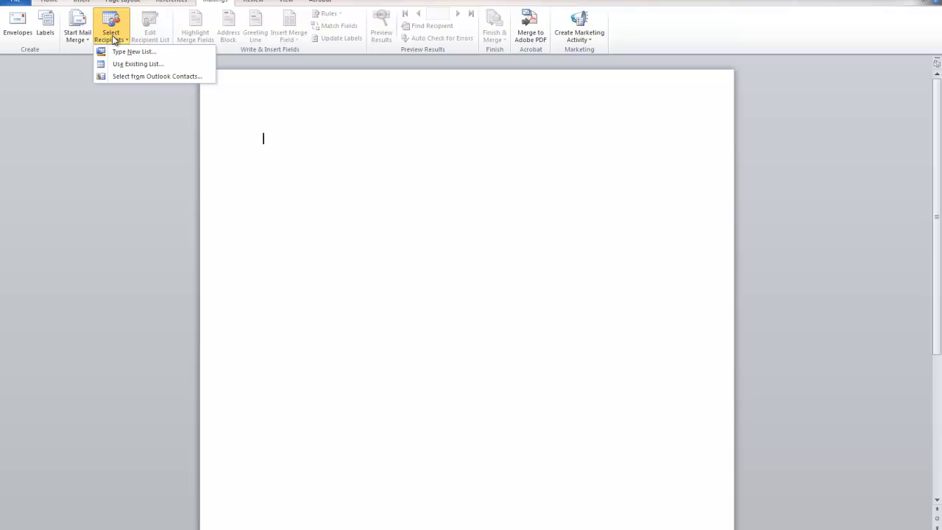
click(138, 65)
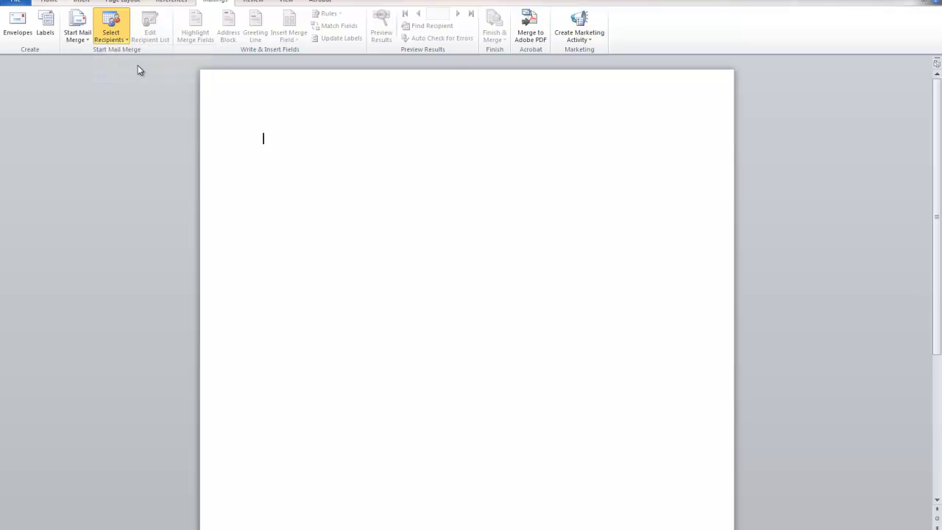
scroll(87, 72, up, 2)
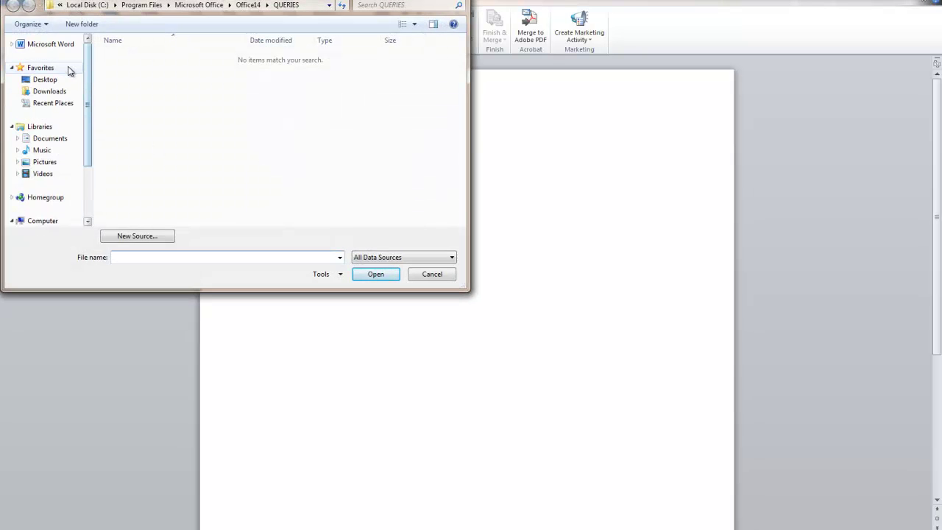
click(67, 79)
click(158, 203)
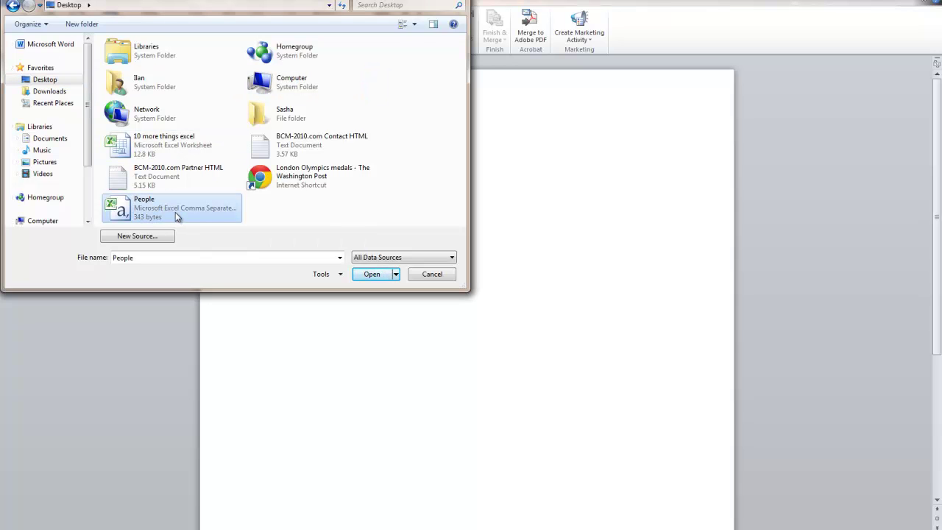
double_click(175, 212)
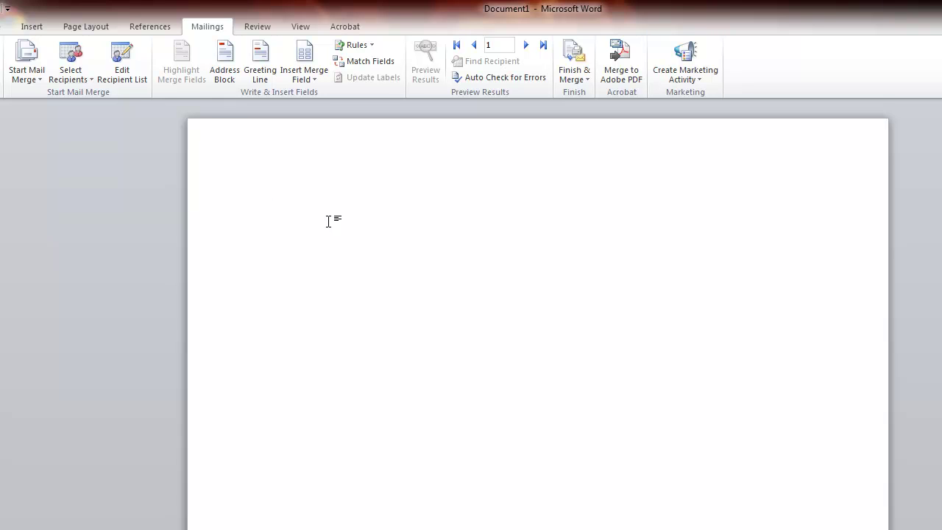
Step: Type the sender's name, street address, city/state/ZIP line and phone number on four lines
key(Return)
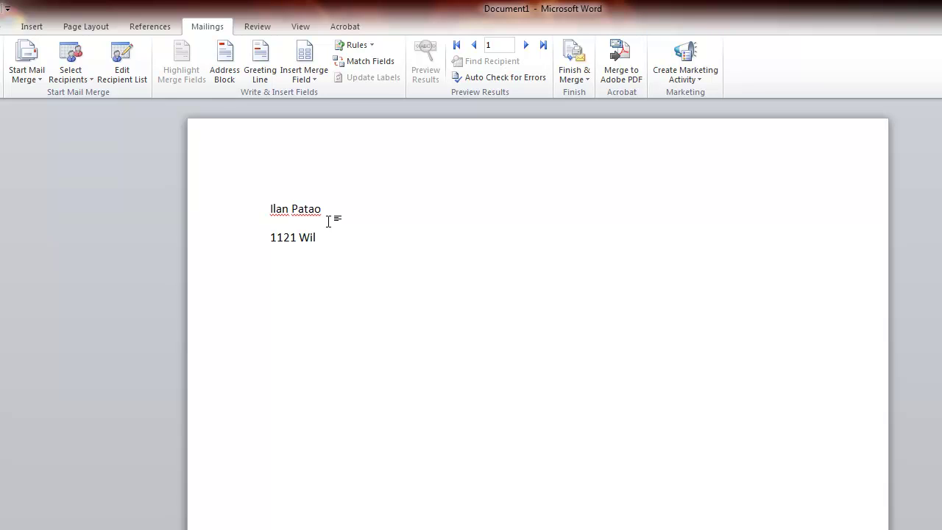
key(BackSpace)
key(BackSpace)
text(oklyn, NY 1123)
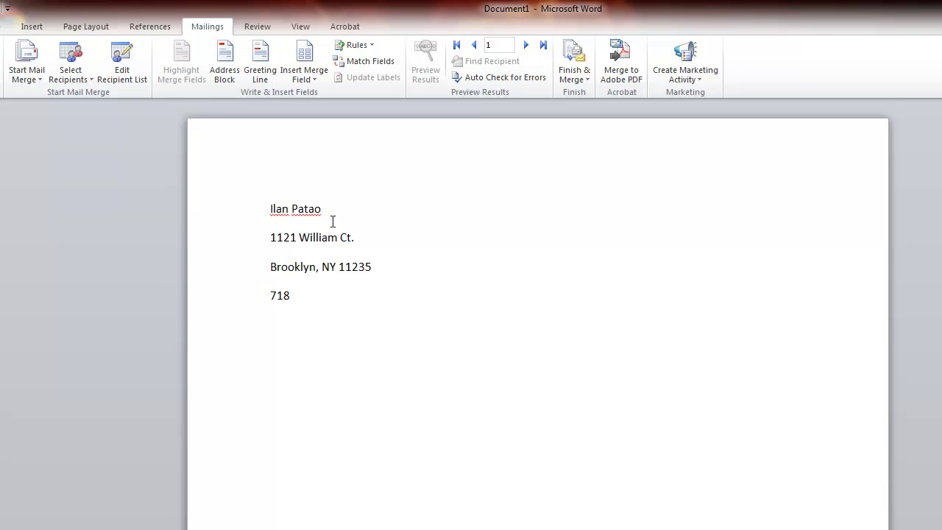
text(555-555)
Step: Remove the space after each address paragraph and right-align the whole sender block
key(ctrl+a)
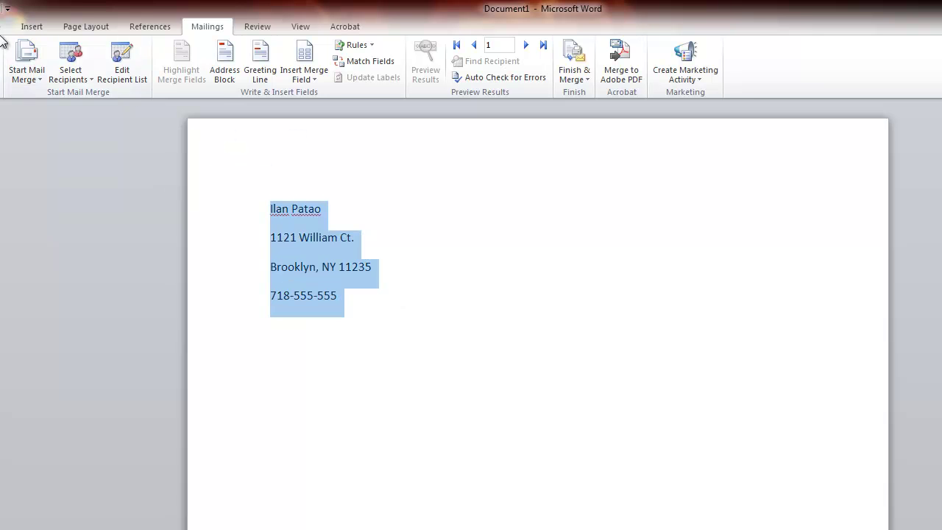
click(4, 25)
click(321, 72)
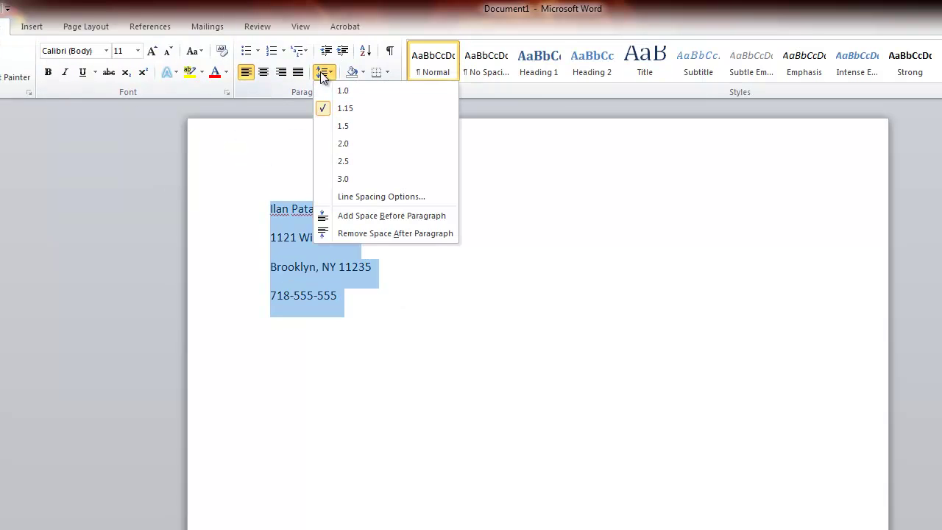
click(347, 234)
click(364, 285)
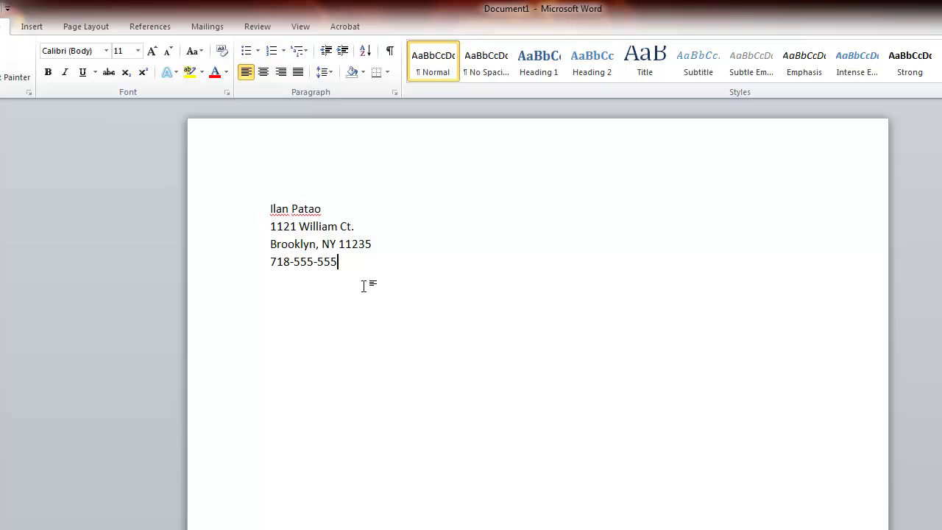
key(ctrl+a)
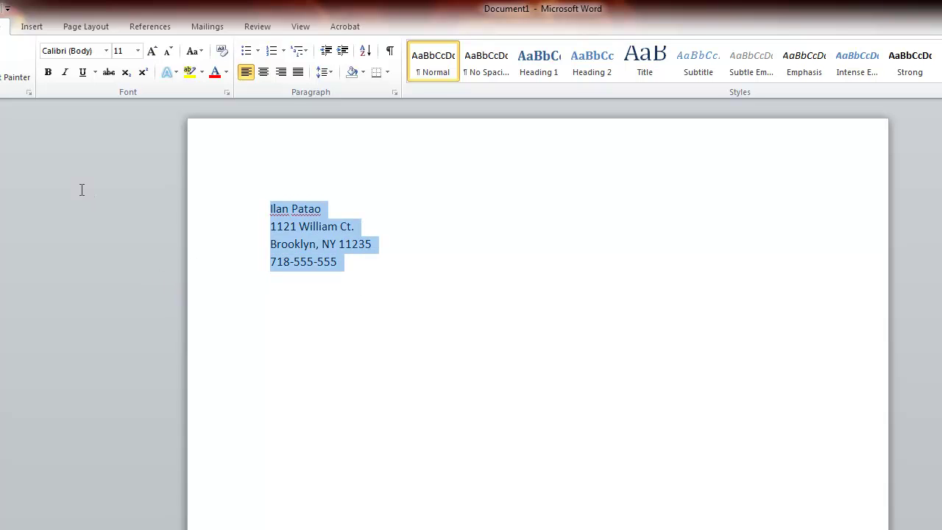
click(281, 72)
click(382, 309)
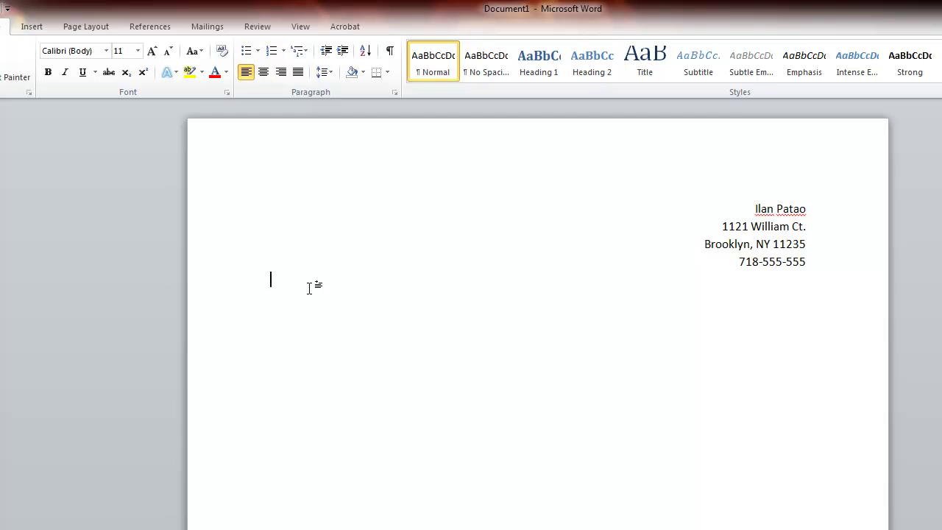
Step: Enter the date Tuesday, July 31, 2012, a Dear line, and 'This is a sample letter to you. Your address is:'
text(Tuesday)
key(BackSpace)
key(BackSpace)
key(BackSpace)
text(s)
key(Return)
text(,)
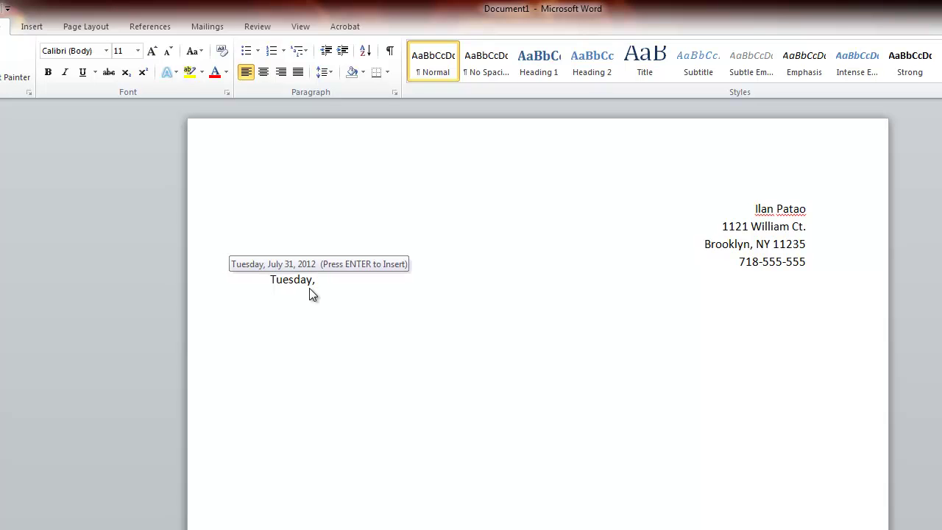
key(Return)
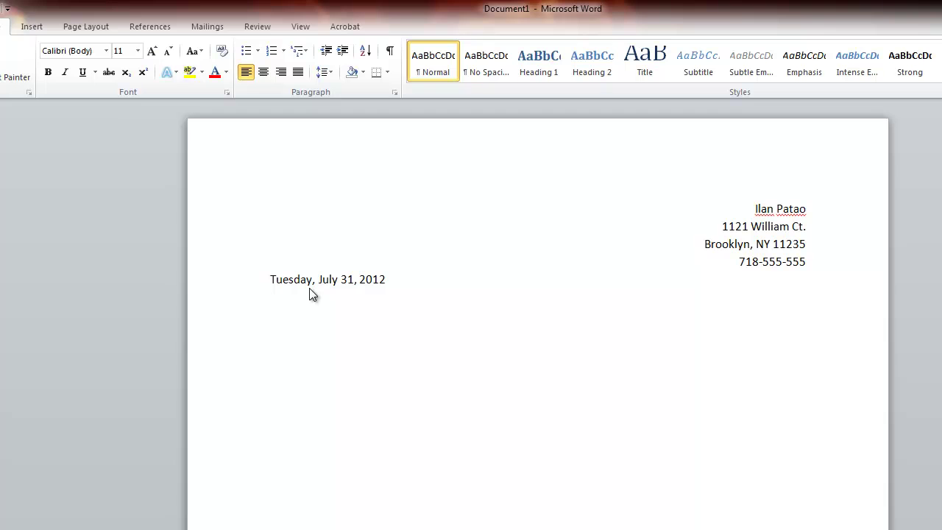
key(Return)
key(Return)
key(Return)
text(This is a sample letter t)
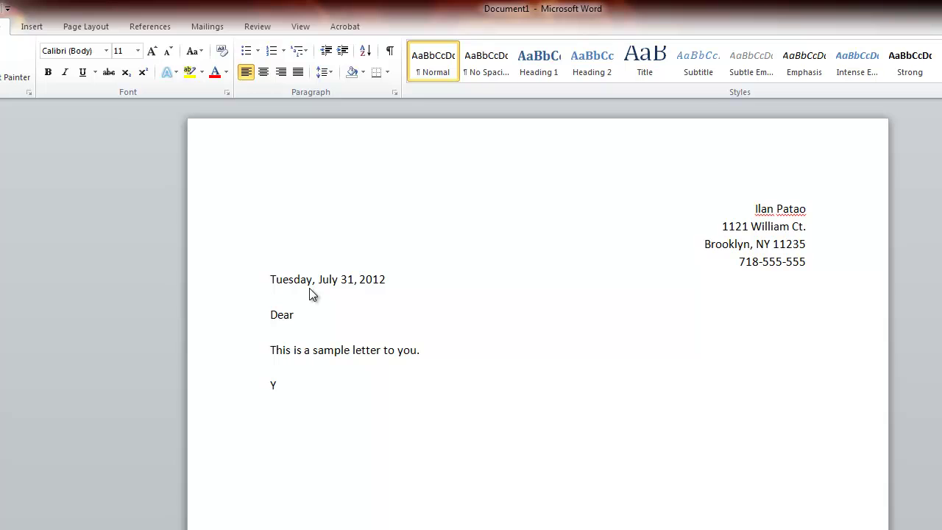
text(o you. Your a)
Step: Insert the First_Name and Last_Name merge fields after Dear
click(314, 318)
click(207, 28)
click(303, 76)
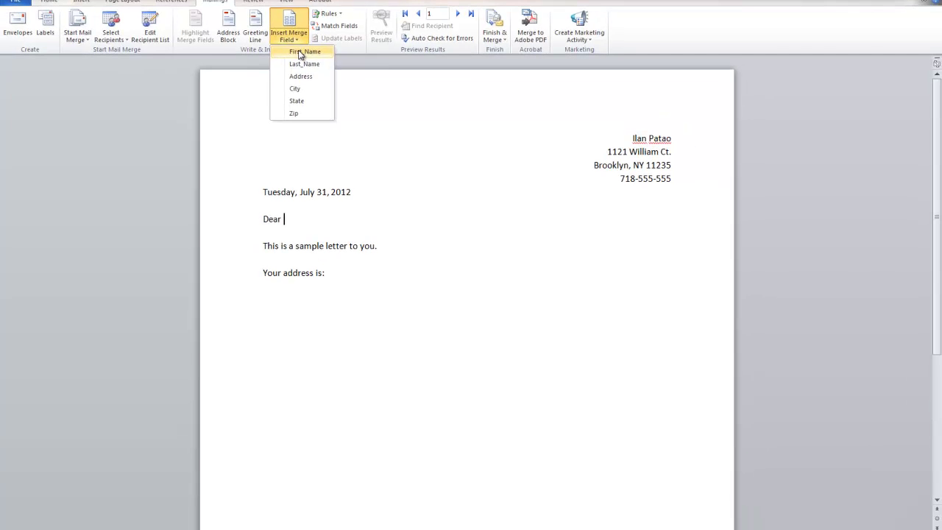
click(300, 53)
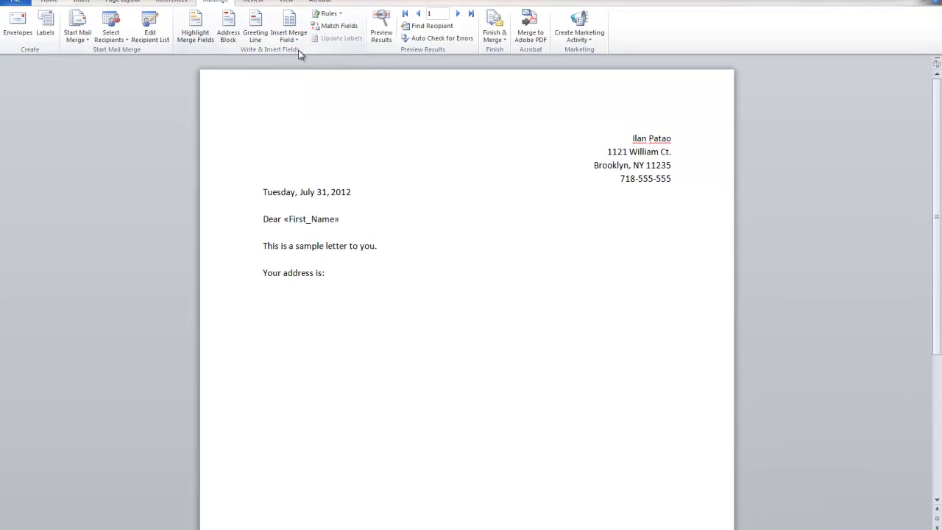
click(296, 37)
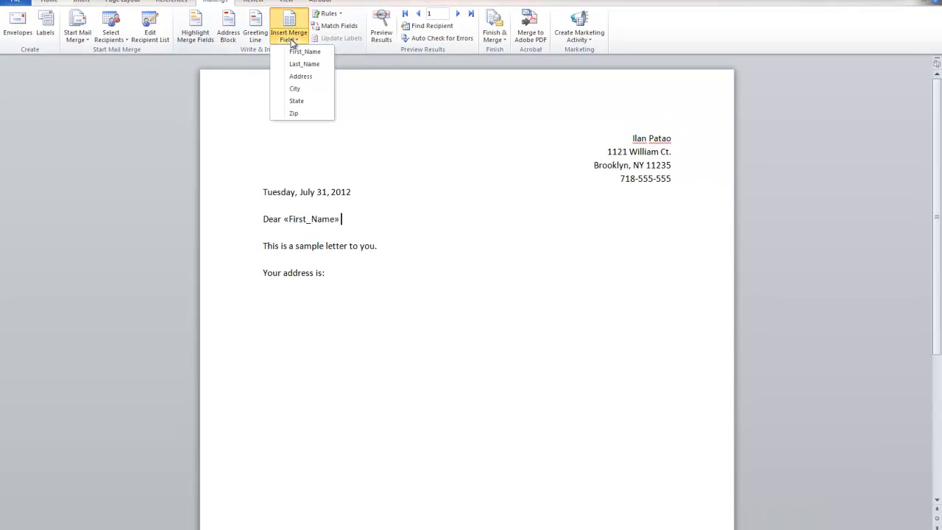
click(299, 66)
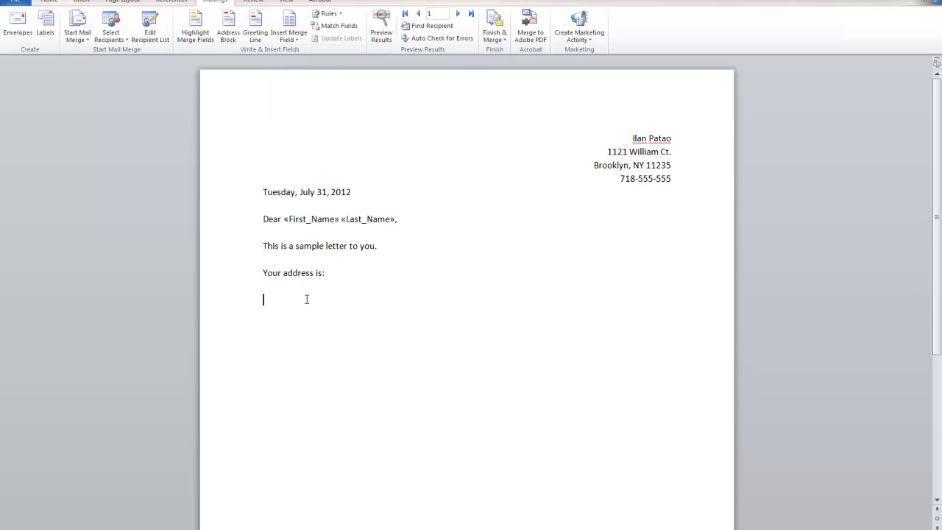
Step: Insert Address, then City, State and Zip fields on the next line below 'Your address is:'
click(284, 39)
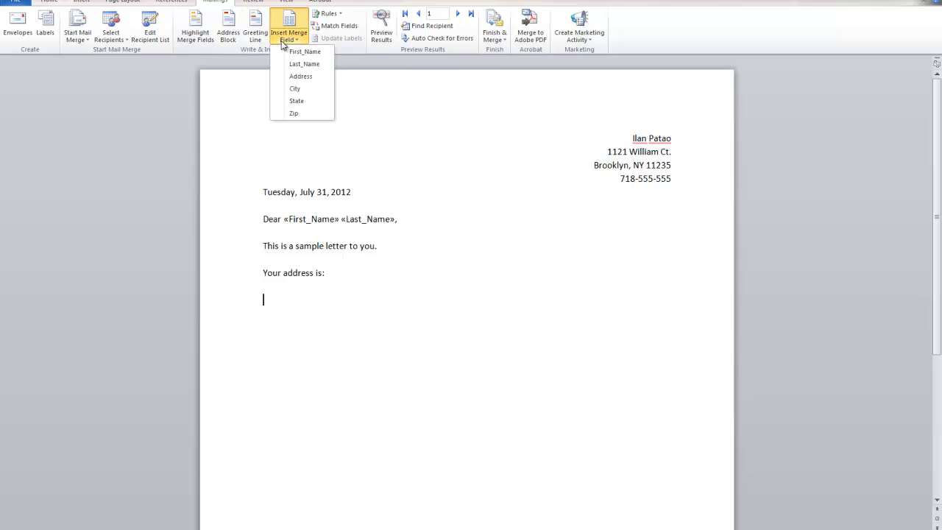
click(300, 77)
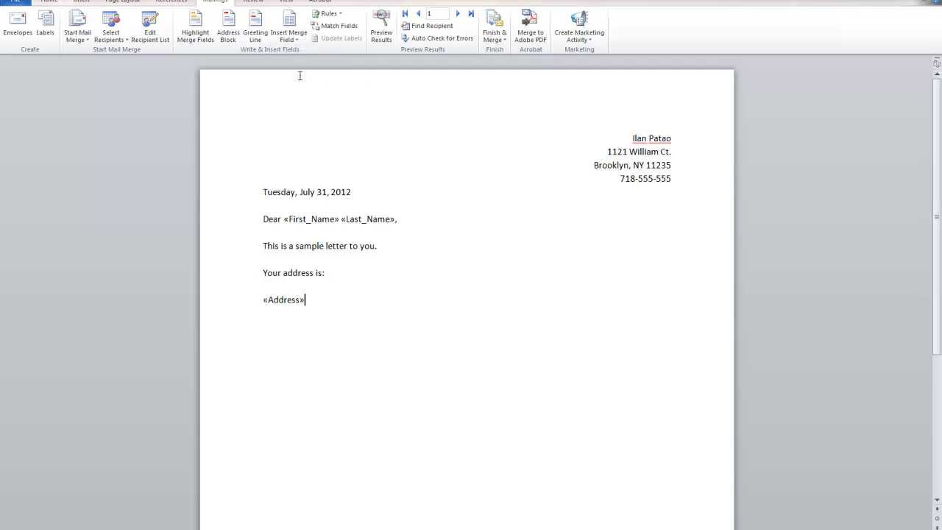
key(Return)
click(287, 35)
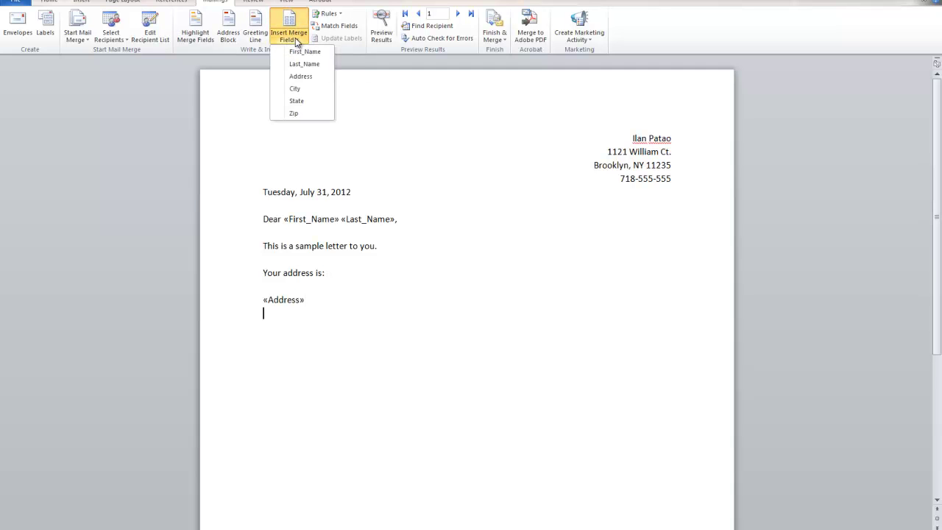
click(299, 88)
text(,)
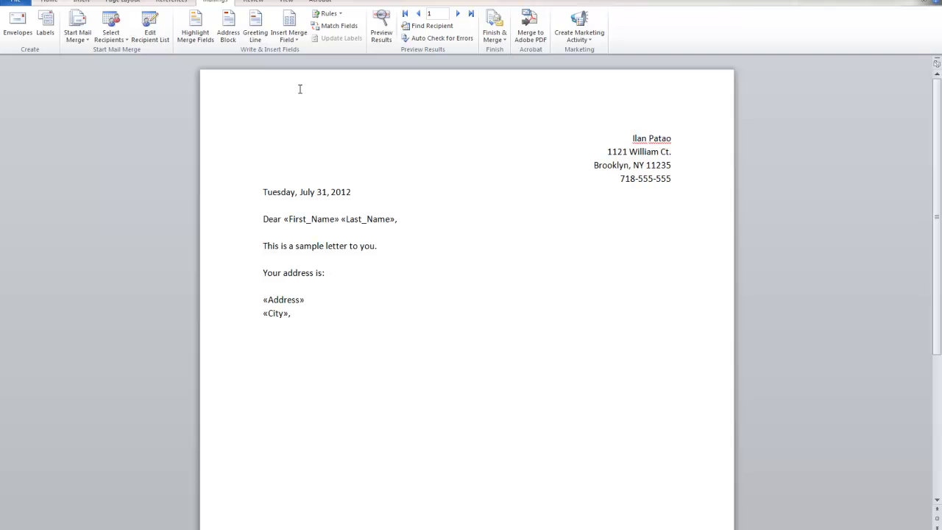
click(289, 36)
click(297, 101)
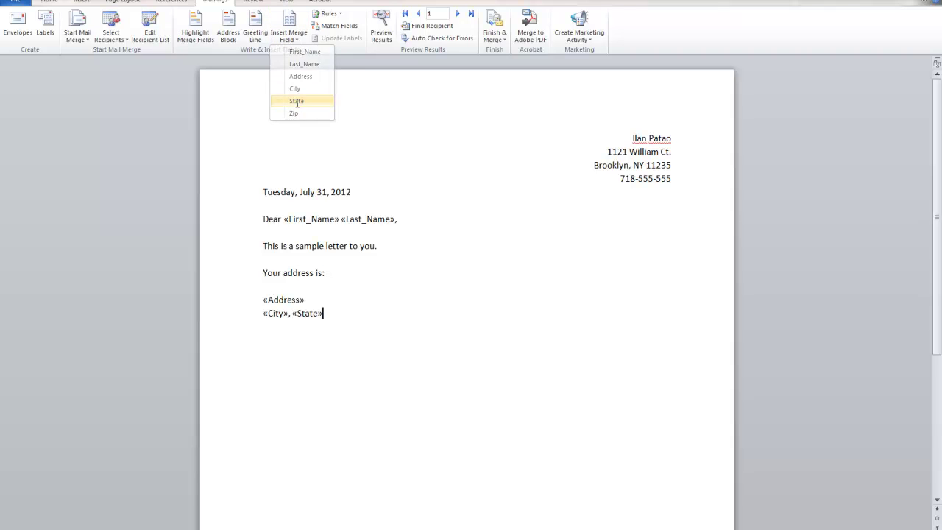
click(288, 35)
click(294, 112)
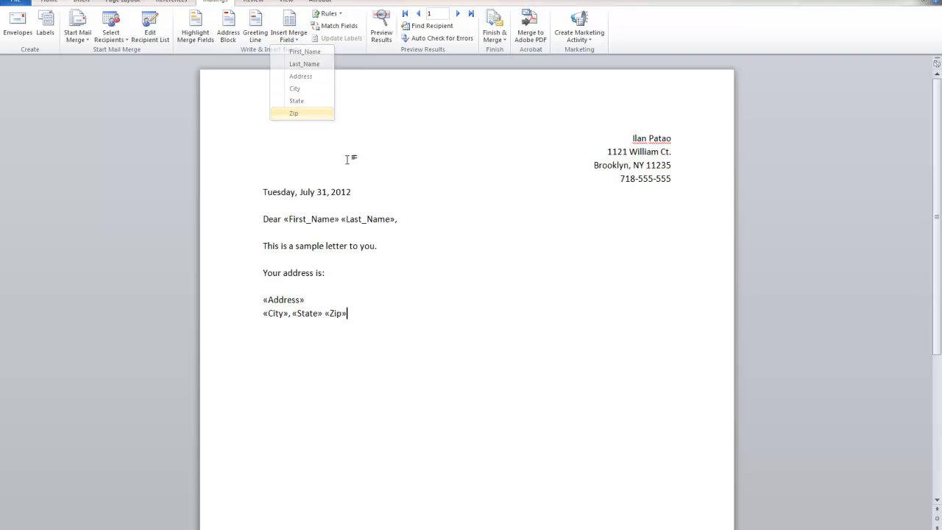
Step: Preview the merged letter, stepping forward and back through records, ending on record 7
click(381, 27)
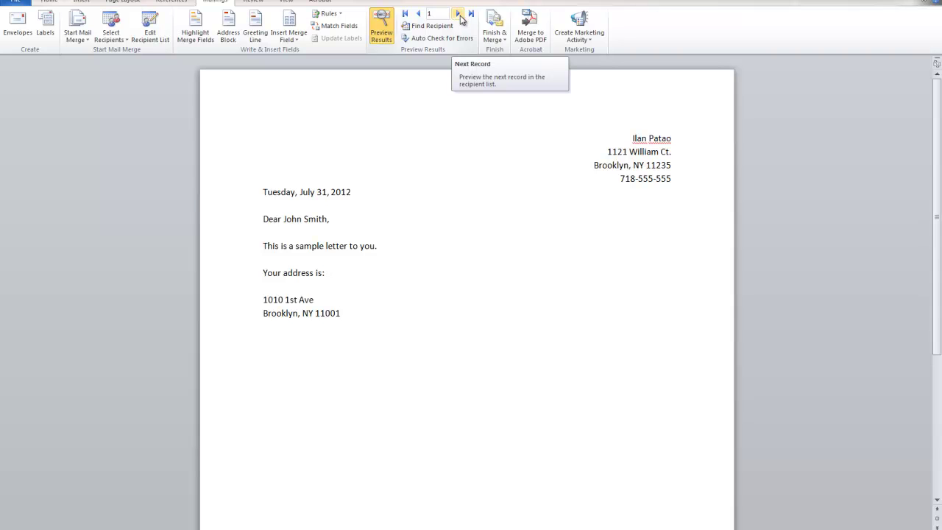
click(459, 14)
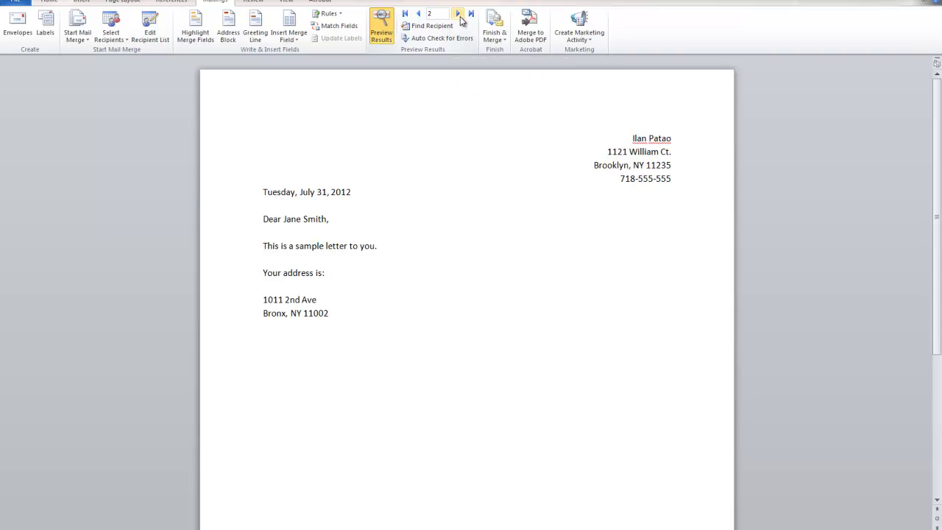
click(459, 18)
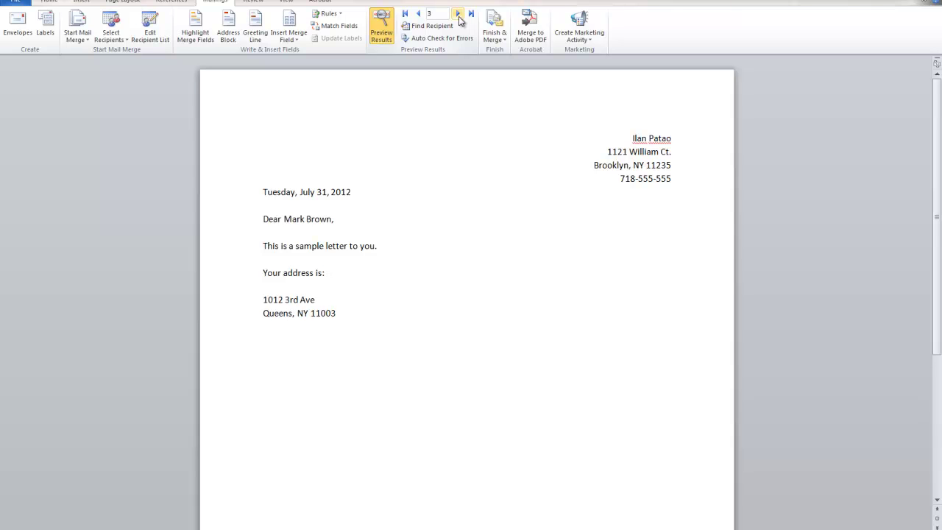
click(459, 18)
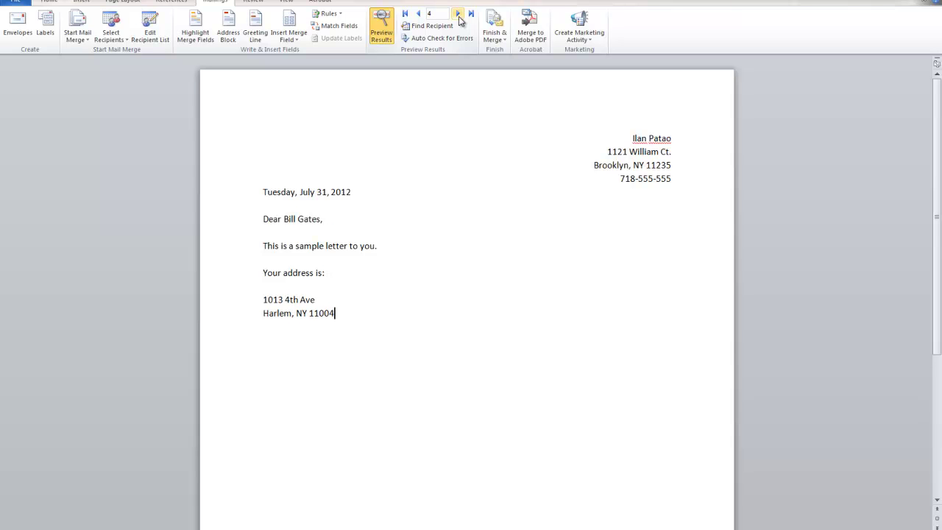
click(459, 15)
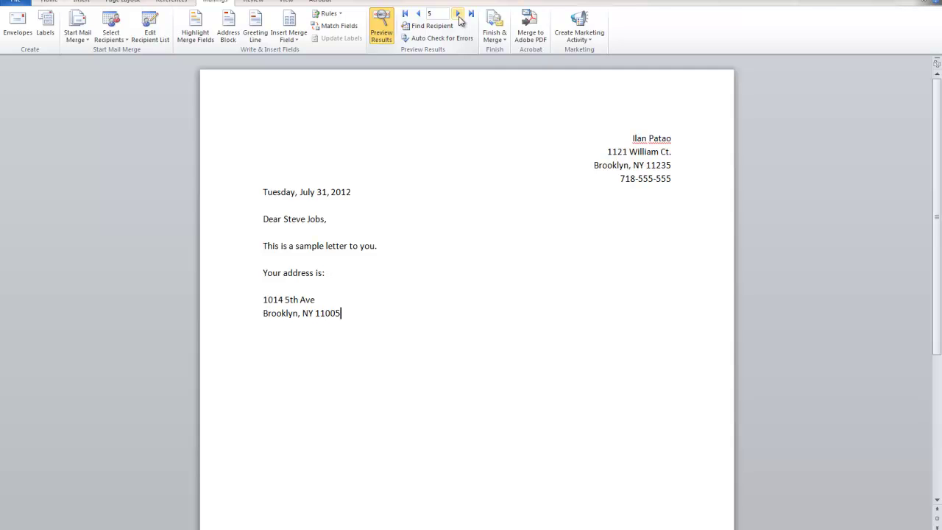
click(459, 16)
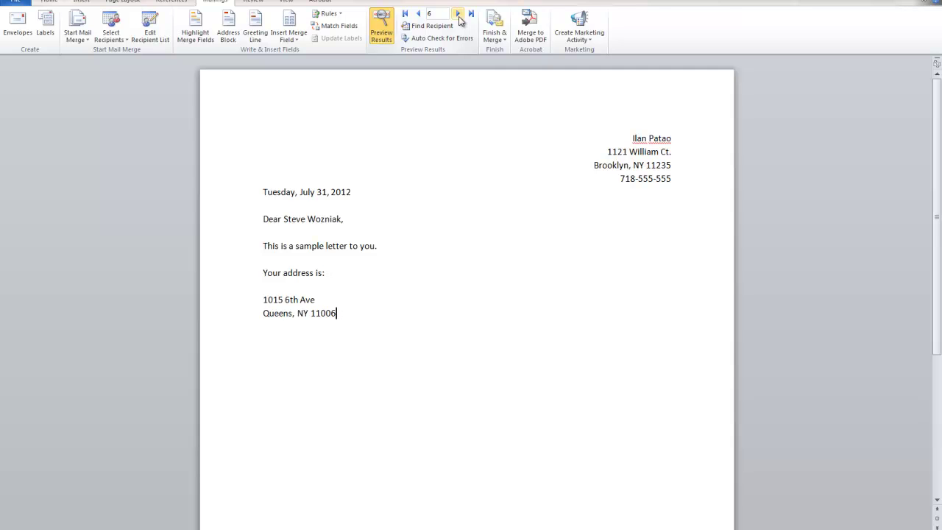
click(459, 16)
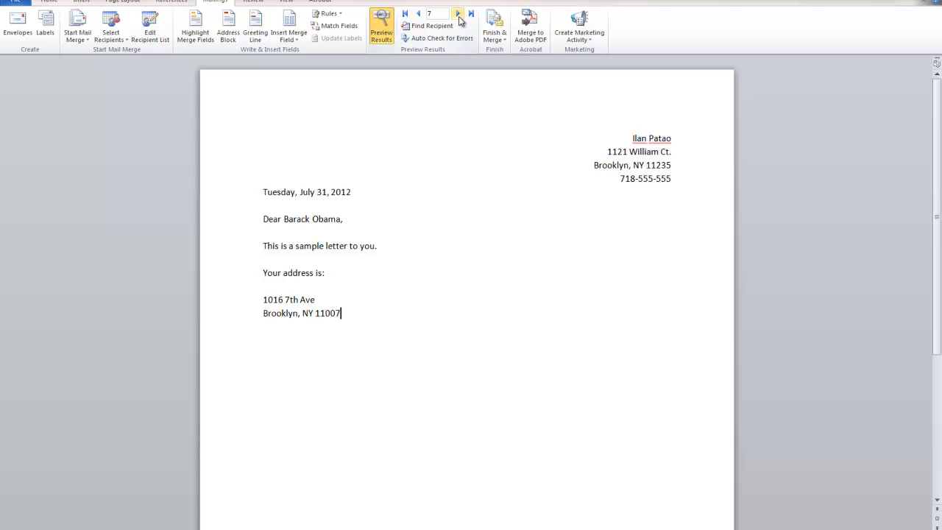
click(419, 14)
click(419, 14)
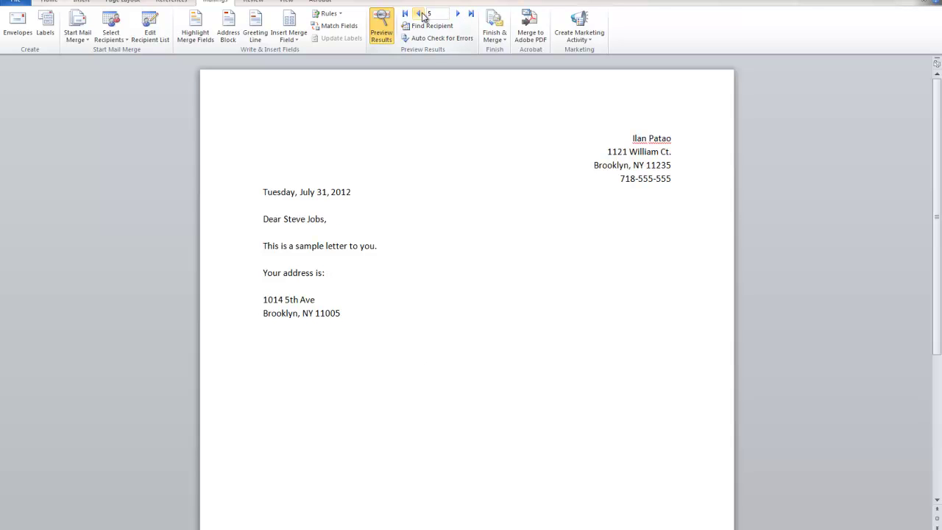
click(419, 14)
click(420, 14)
click(420, 14)
click(419, 14)
click(456, 14)
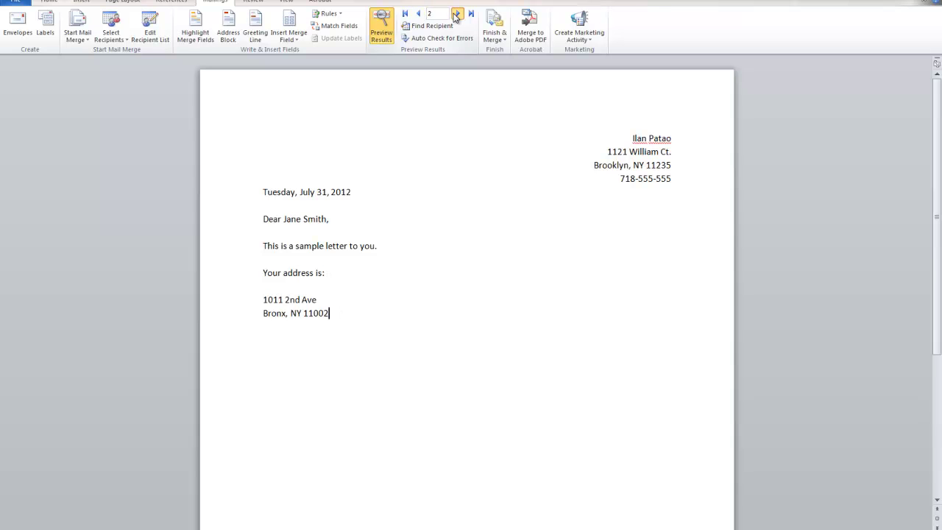
click(457, 14)
click(457, 14)
click(457, 14)
click(457, 14)
click(456, 14)
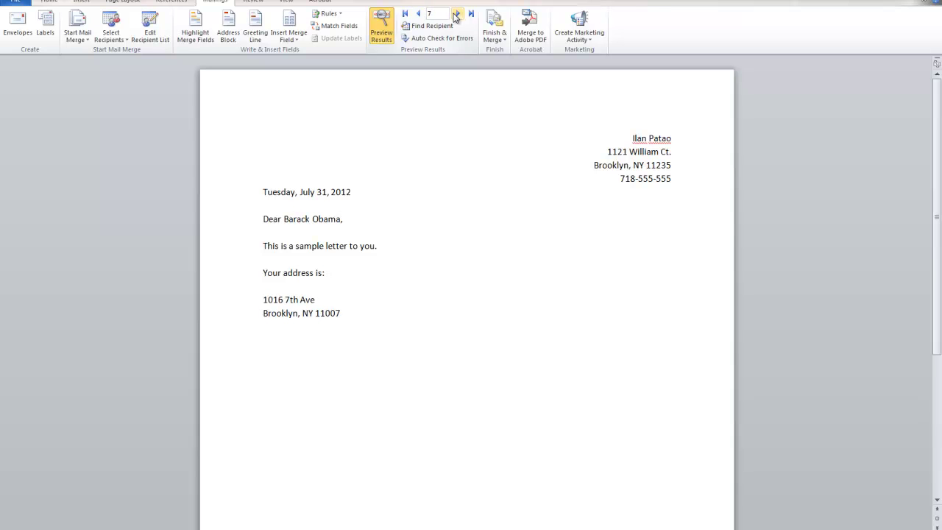
Step: Show merge fields again and make the name and address fields bold
click(382, 34)
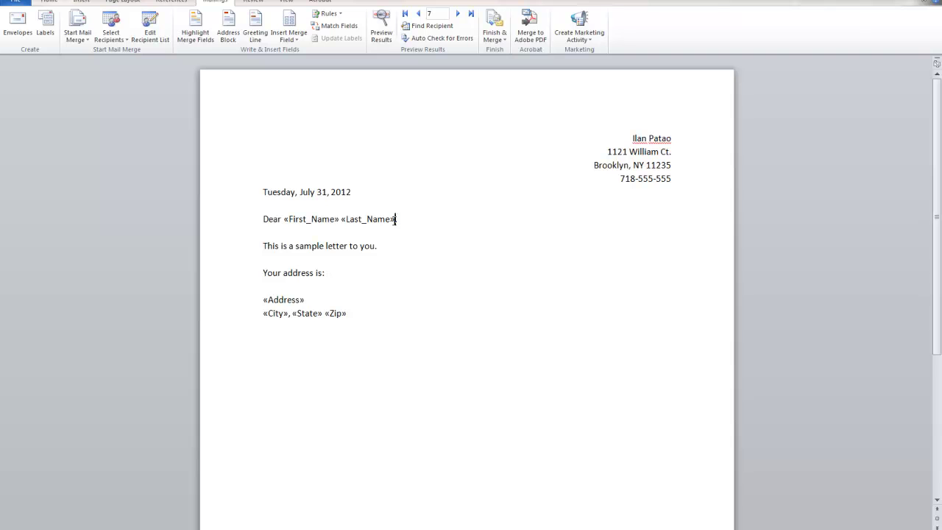
drag(395, 219, 284, 220)
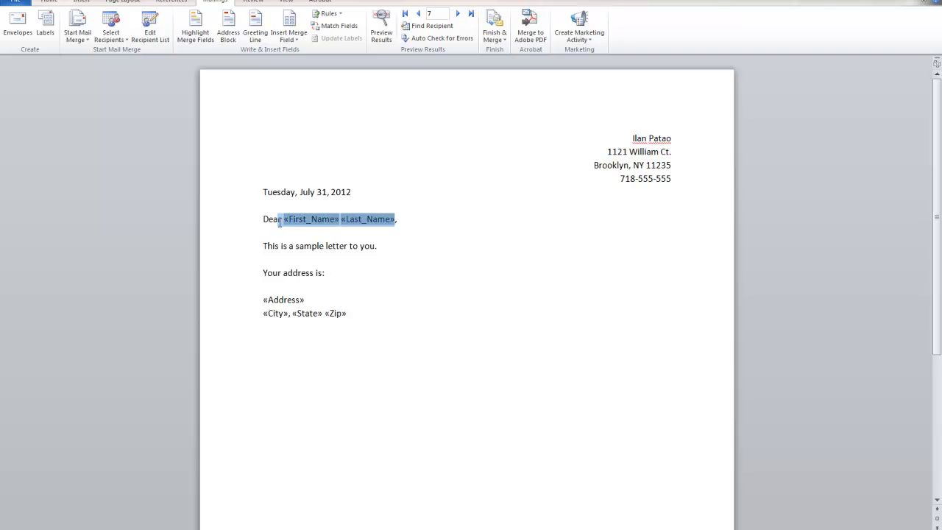
click(57, 4)
click(93, 34)
click(293, 284)
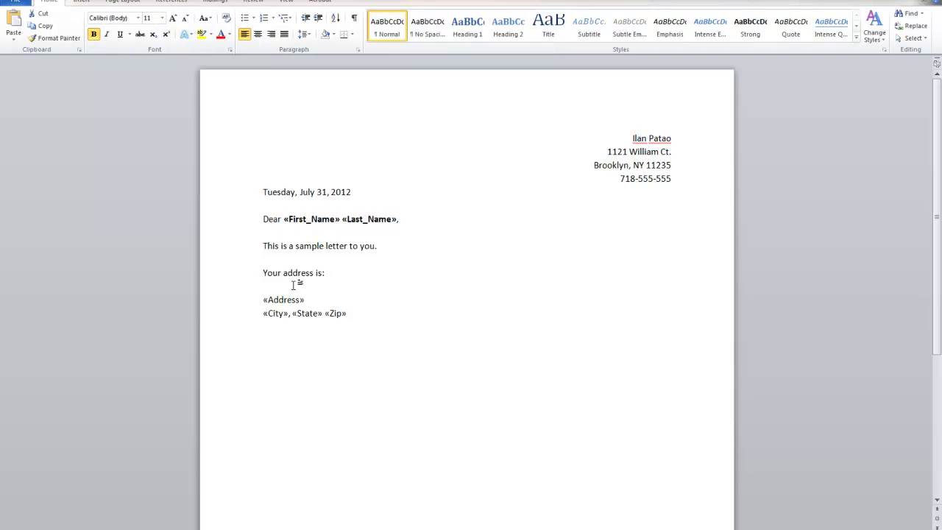
drag(360, 313, 249, 303)
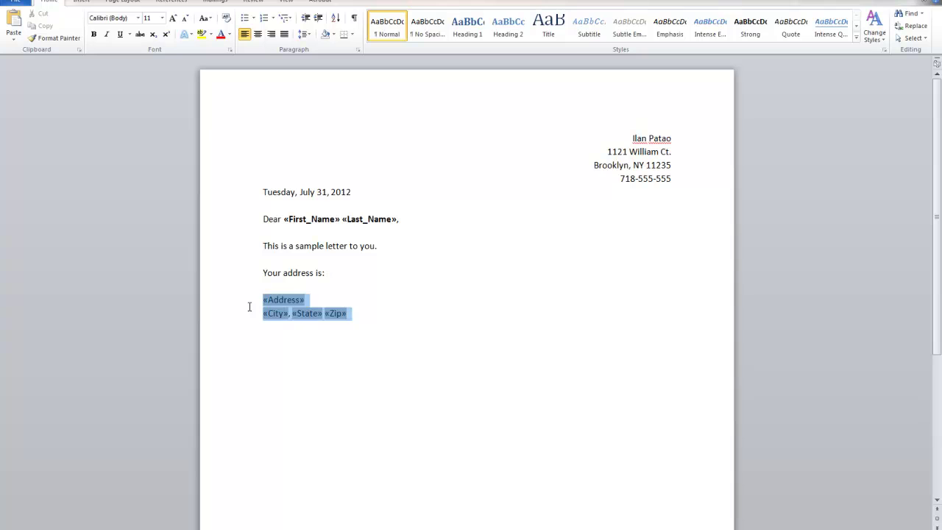
click(94, 34)
Step: Add the closing line 'Thank you for reading.' in regular, non-bold text
click(381, 368)
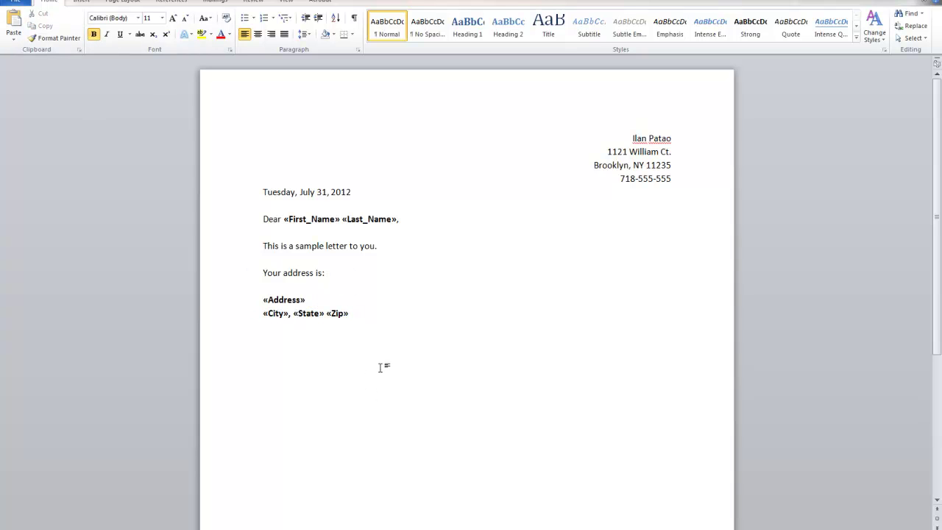
text(Thank you for reading.)
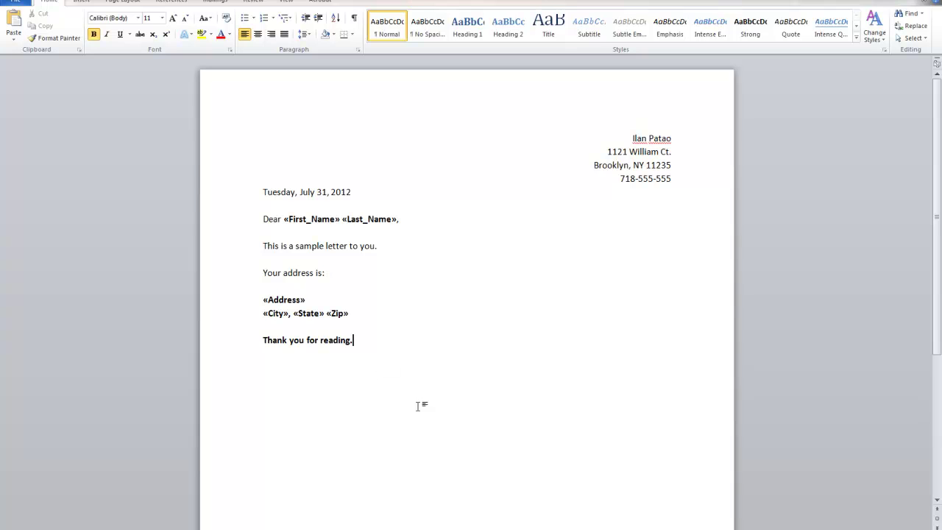
click(390, 331)
click(216, 338)
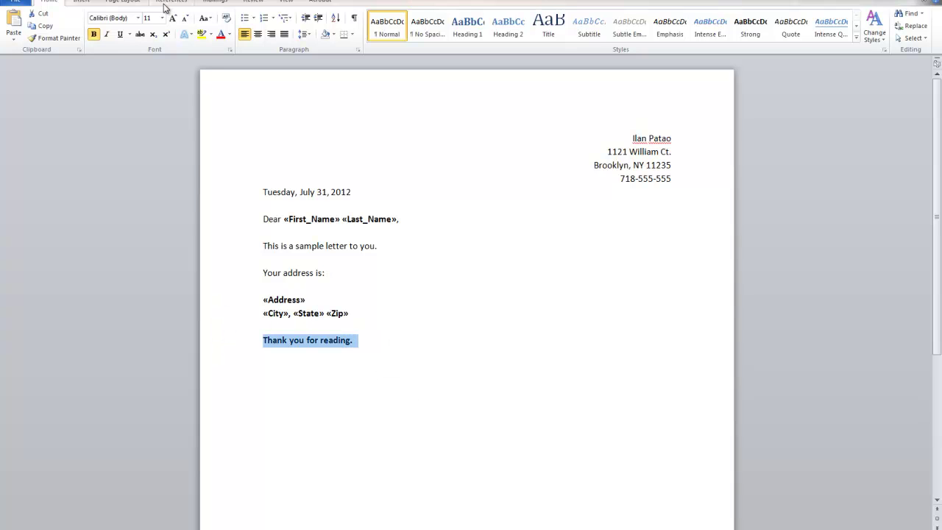
click(94, 39)
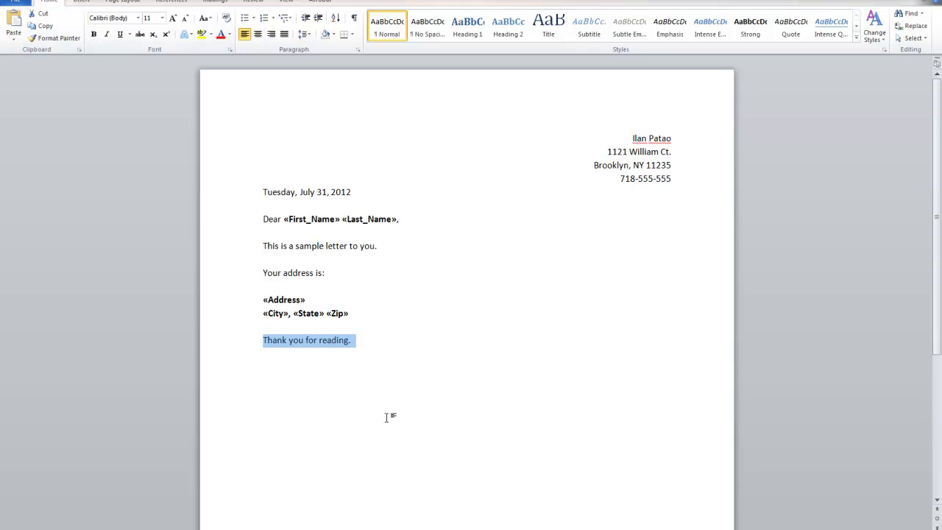
click(392, 415)
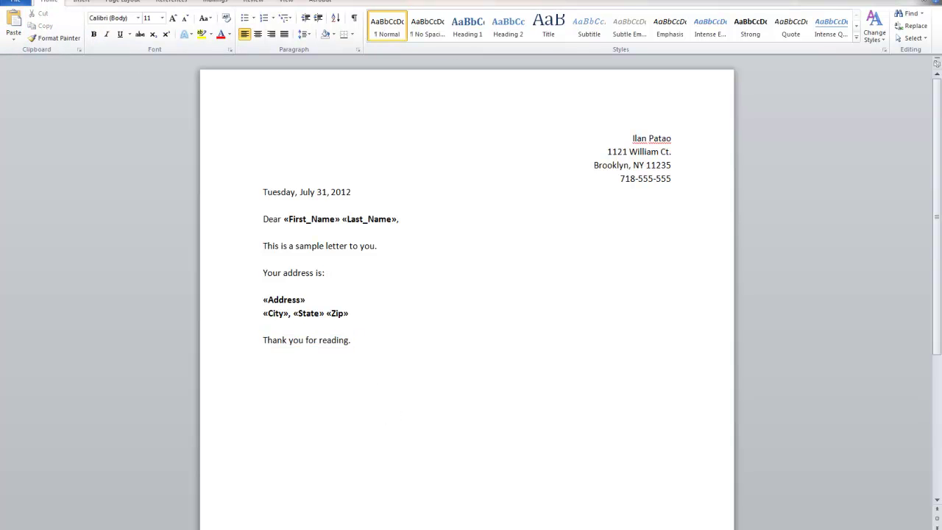
click(214, 2)
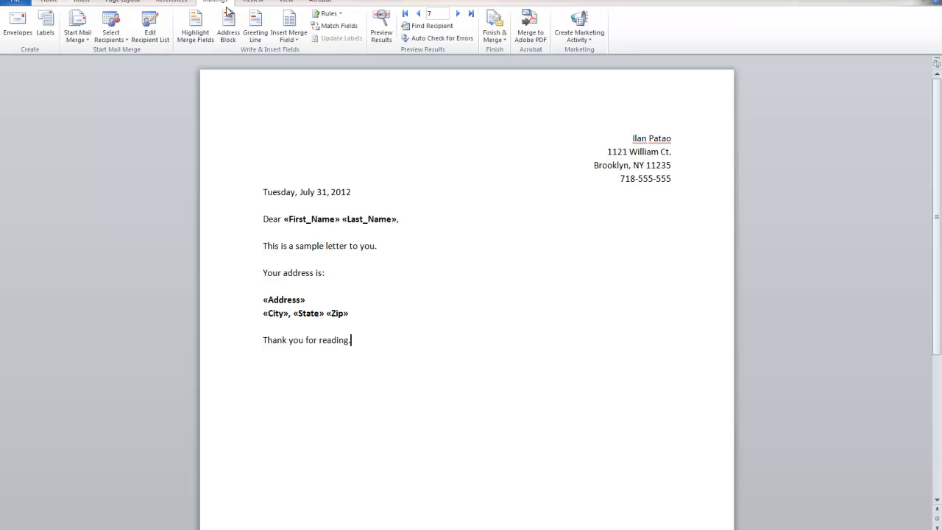
Step: Preview the letters with real data, step forward four recipients, and return to record 1
click(381, 36)
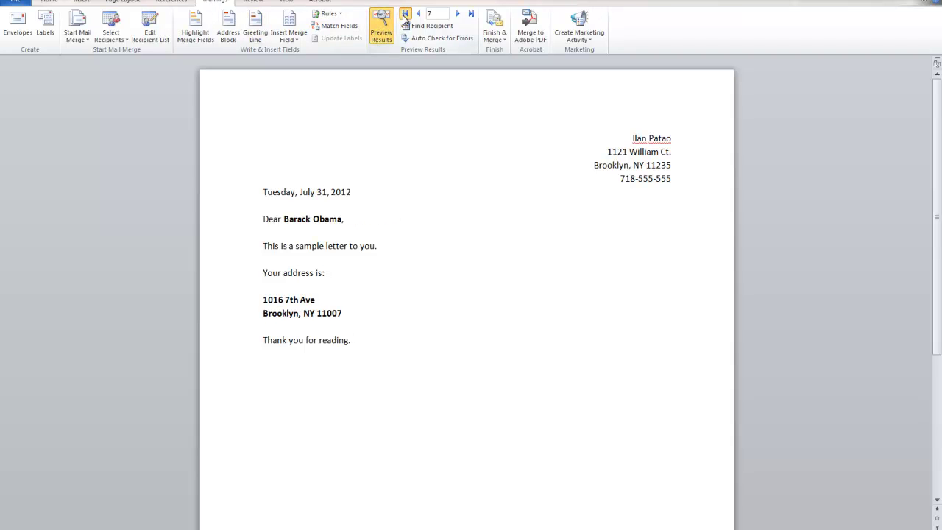
click(405, 13)
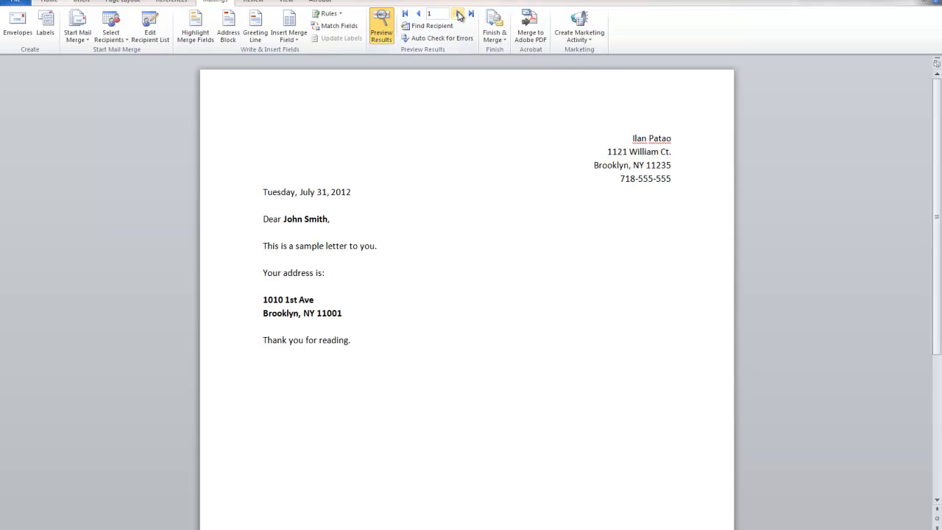
click(457, 13)
click(457, 13)
click(458, 13)
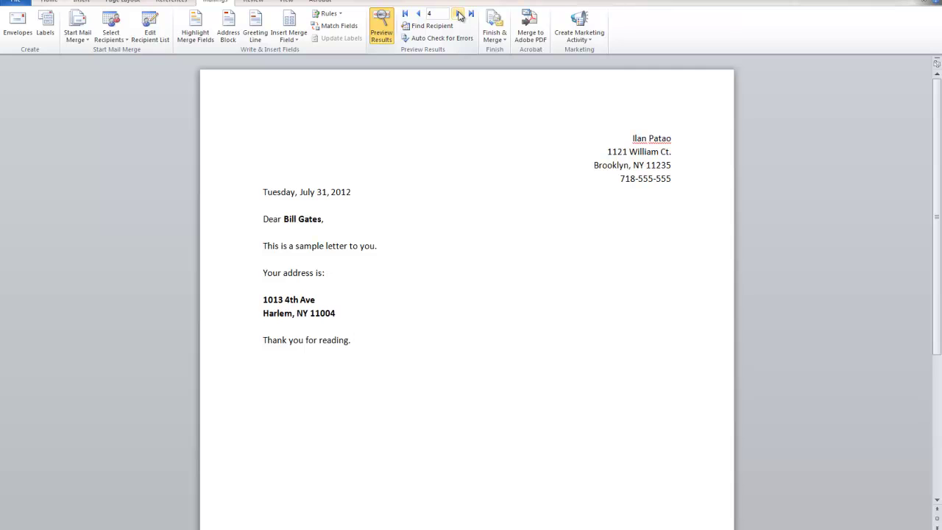
click(458, 14)
click(458, 13)
click(457, 13)
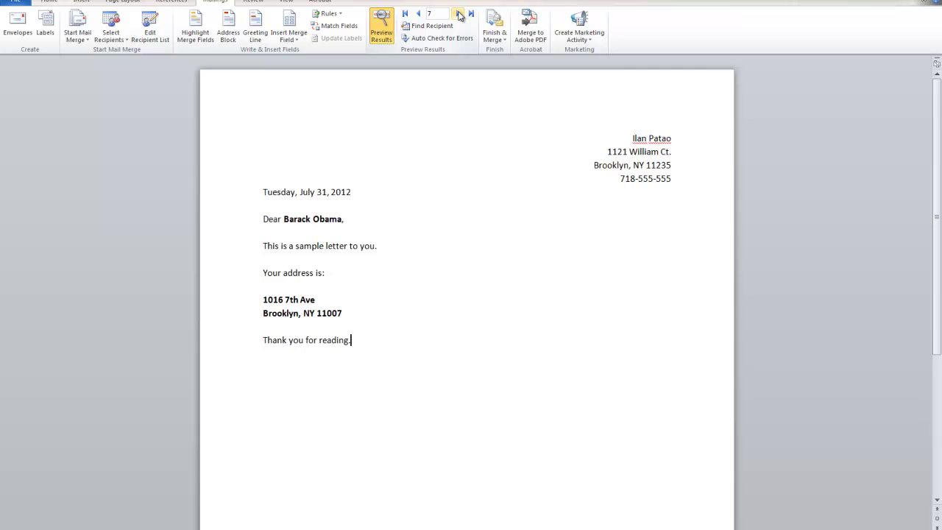
click(404, 14)
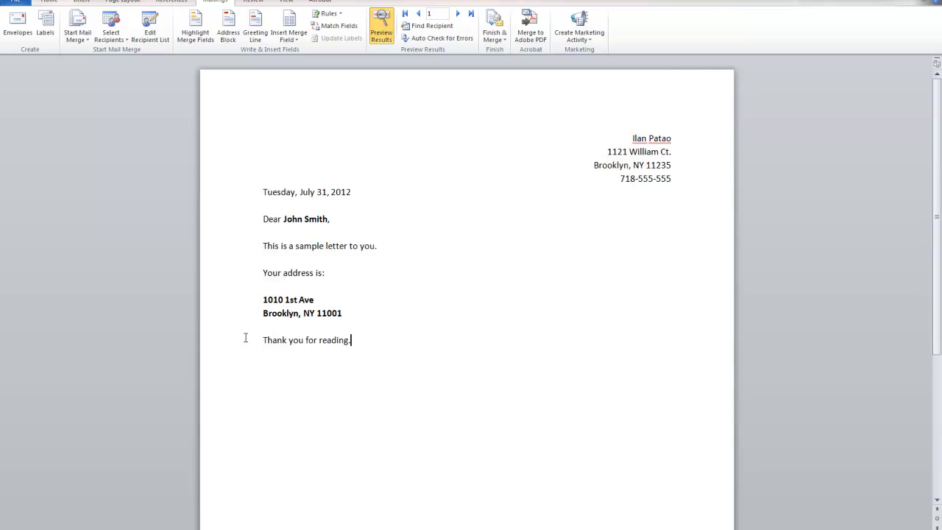
drag(391, 341, 184, 119)
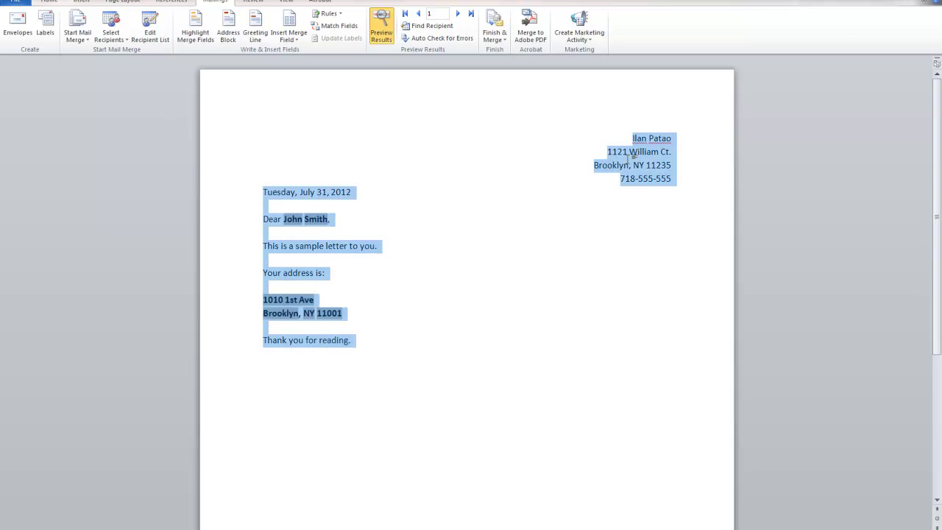
click(611, 370)
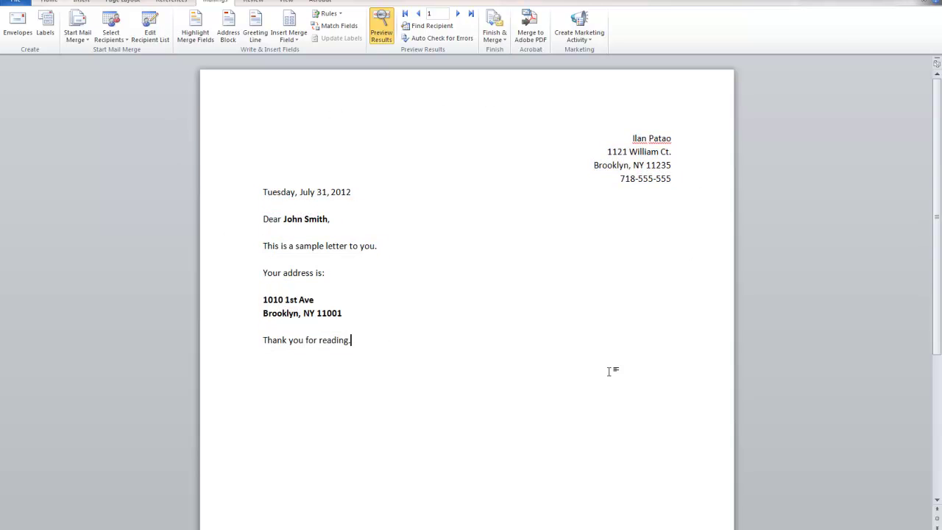
click(112, 34)
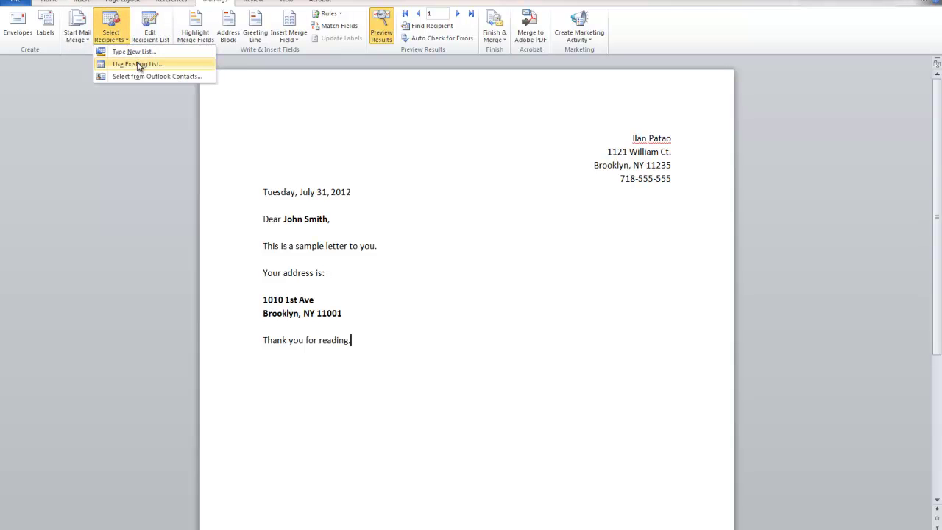
click(376, 335)
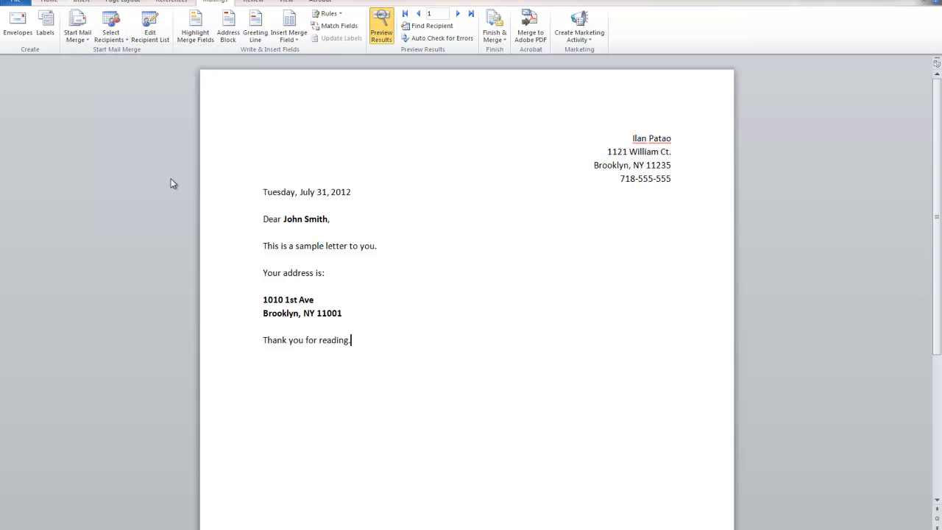
click(294, 37)
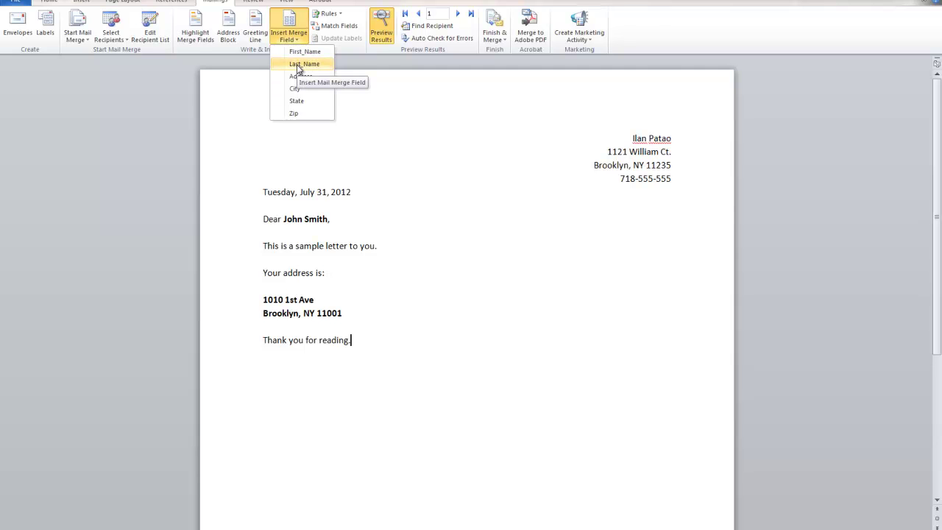
Step: Browse forward through several recipients' merged letters
click(471, 15)
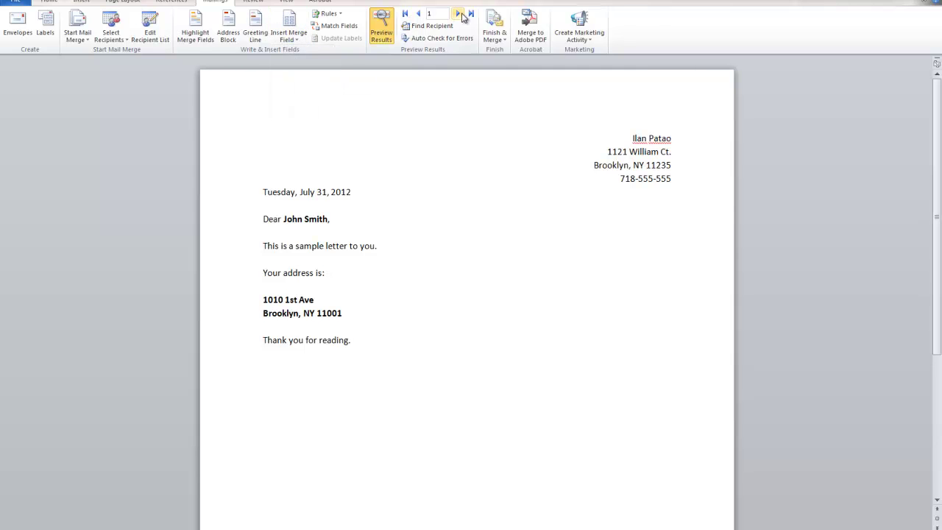
click(462, 15)
click(462, 15)
click(462, 15)
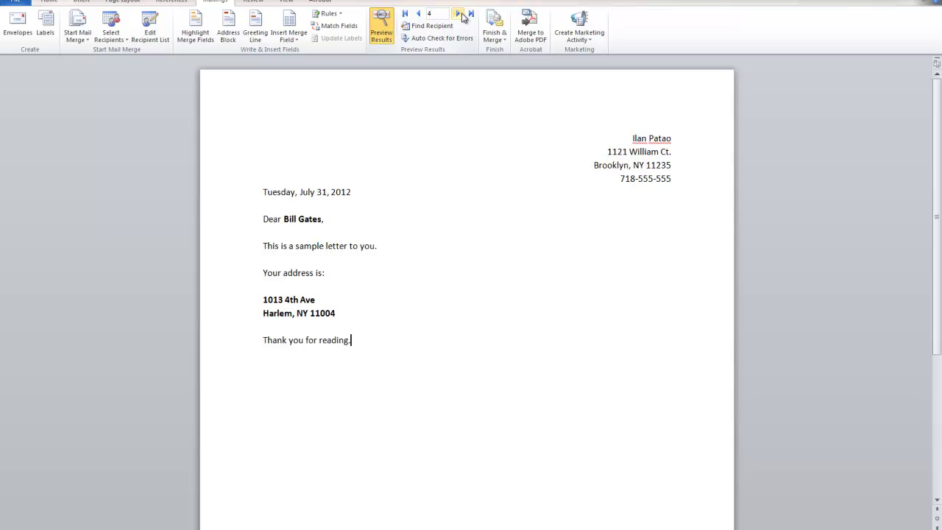
click(462, 15)
click(462, 15)
click(462, 15)
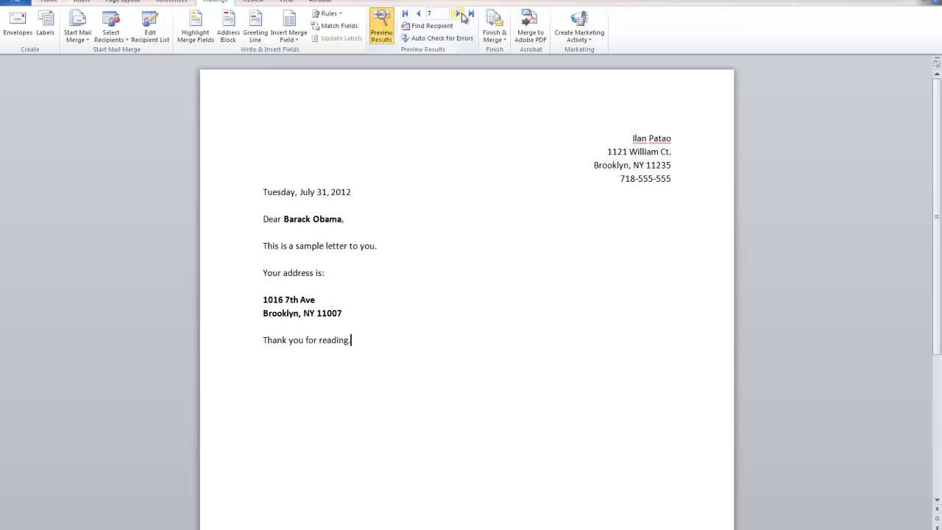
Step: Delete the stray street address after 'Thank you for reading.'
click(290, 38)
click(301, 75)
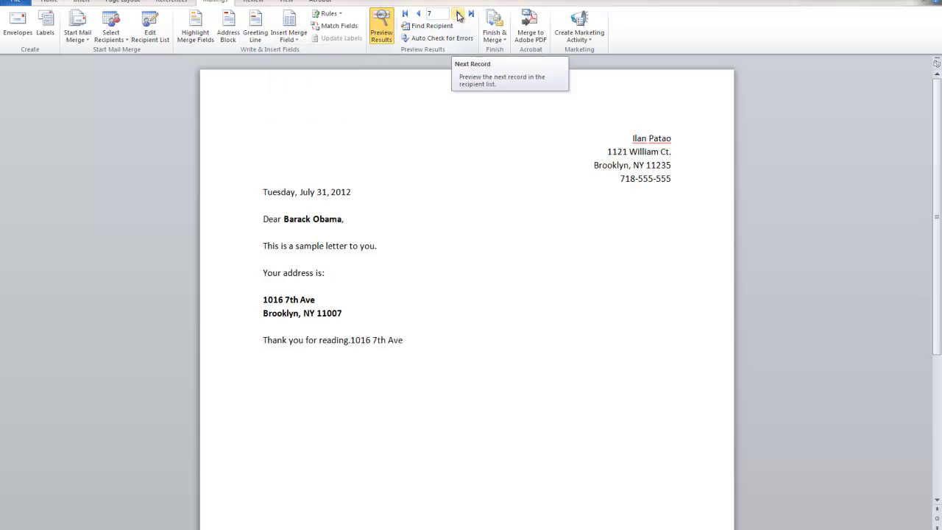
drag(430, 337, 355, 338)
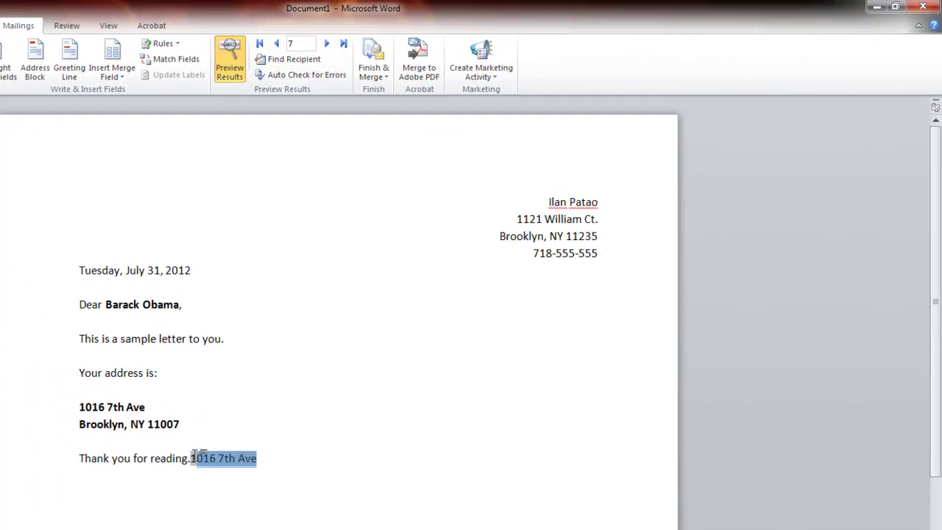
key(Delete)
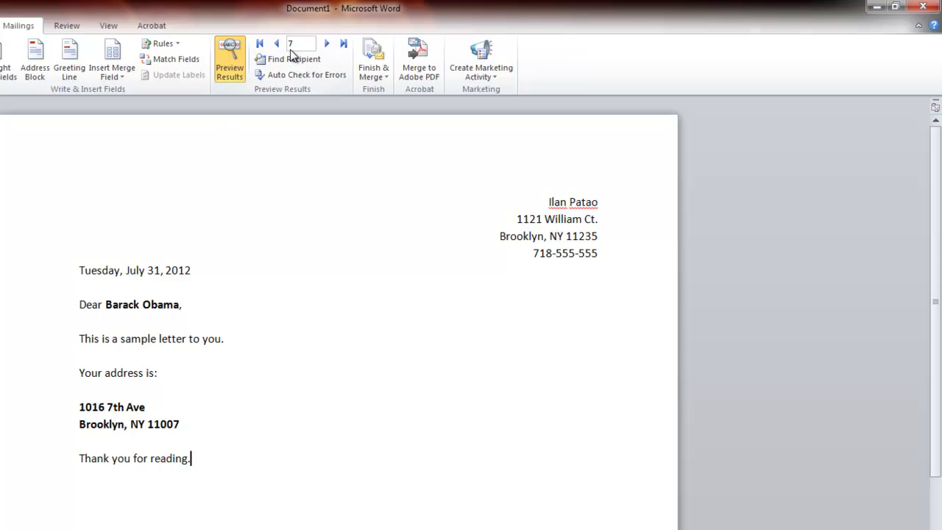
Step: Step back toward record 1 and delete the leftover address text after the closing line
click(276, 44)
click(276, 46)
click(276, 45)
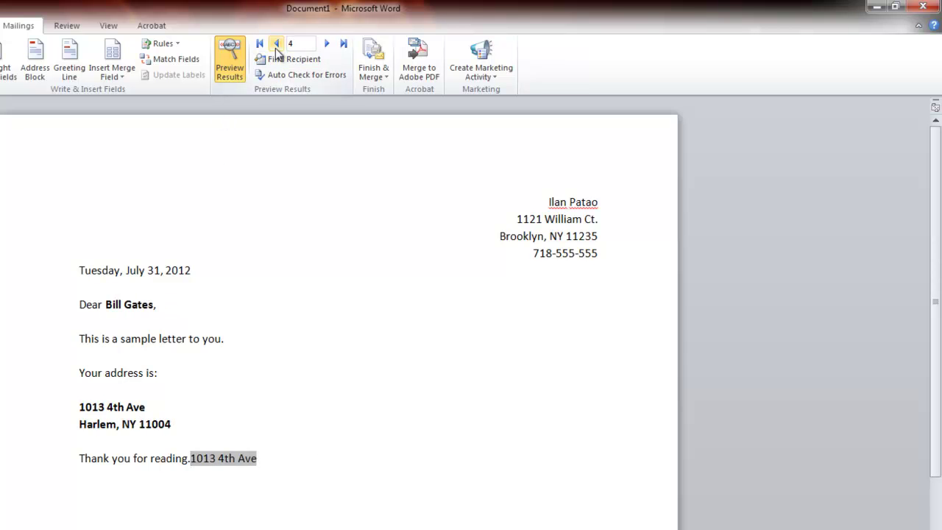
click(276, 46)
click(276, 46)
click(276, 46)
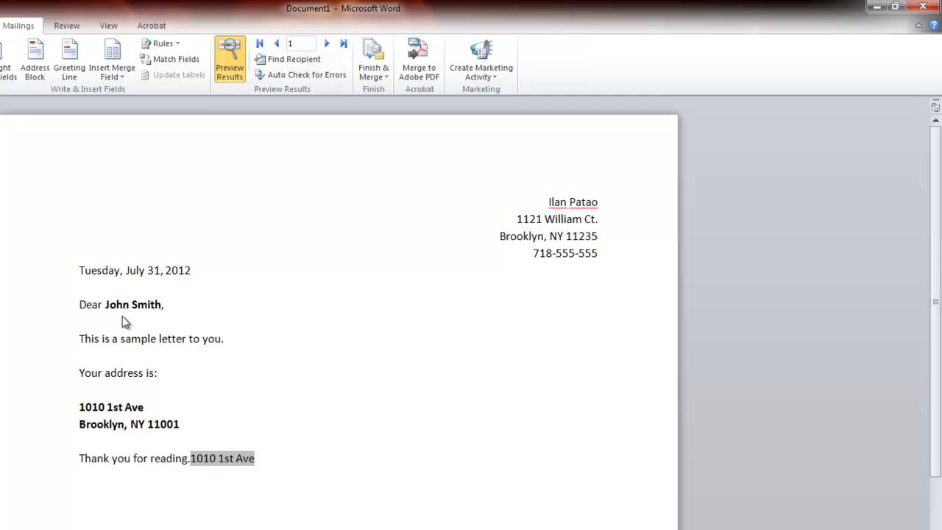
drag(280, 463, 191, 457)
key(Delete)
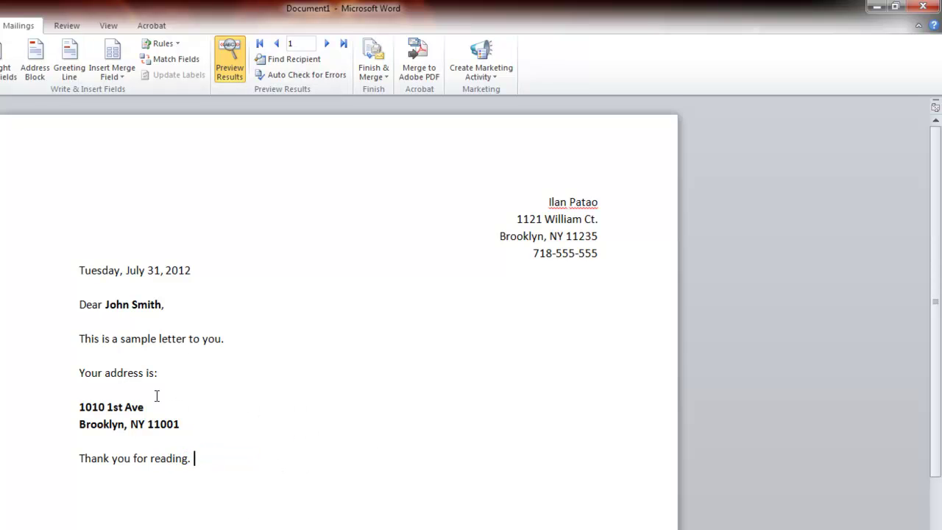
click(157, 395)
click(184, 324)
Step: Check the cleaned-up letters forward and back across records, then select the letter text
click(326, 43)
click(327, 43)
click(326, 43)
click(327, 44)
click(327, 43)
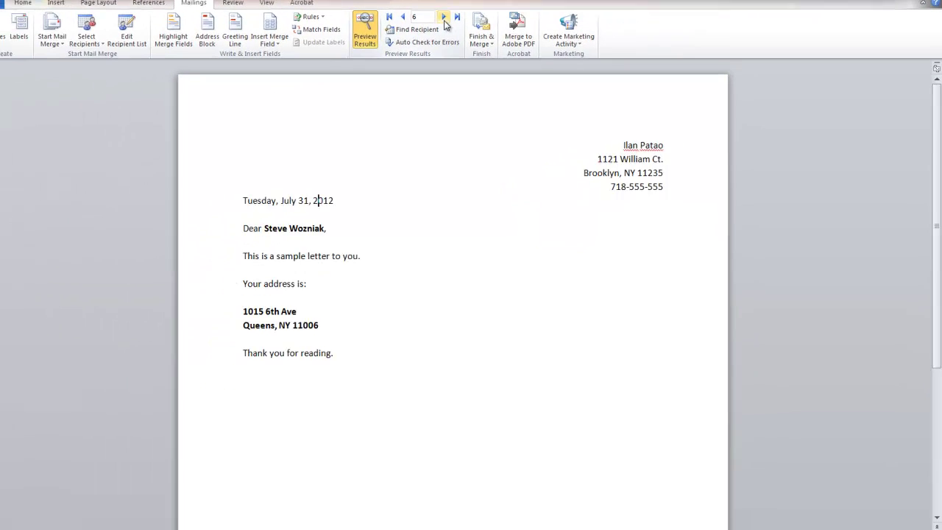
click(327, 44)
click(417, 14)
click(417, 14)
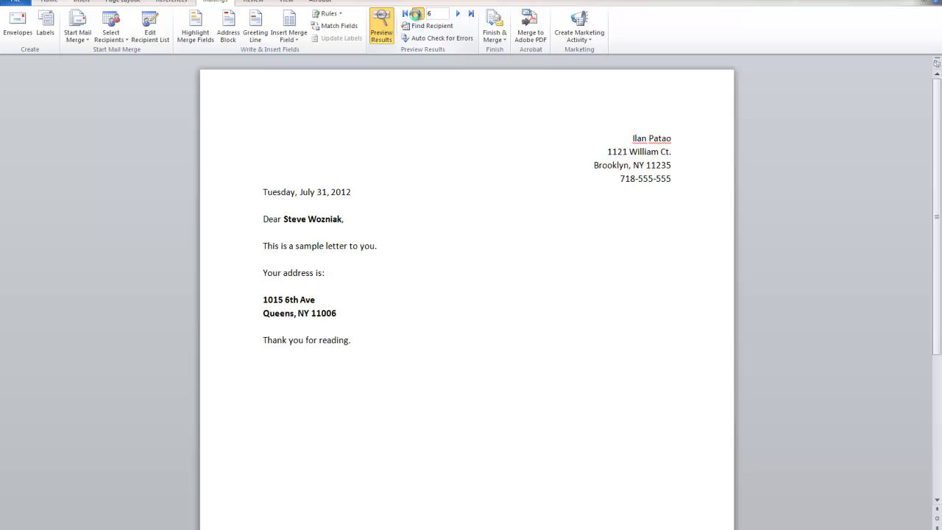
click(417, 13)
click(417, 14)
click(417, 14)
click(417, 14)
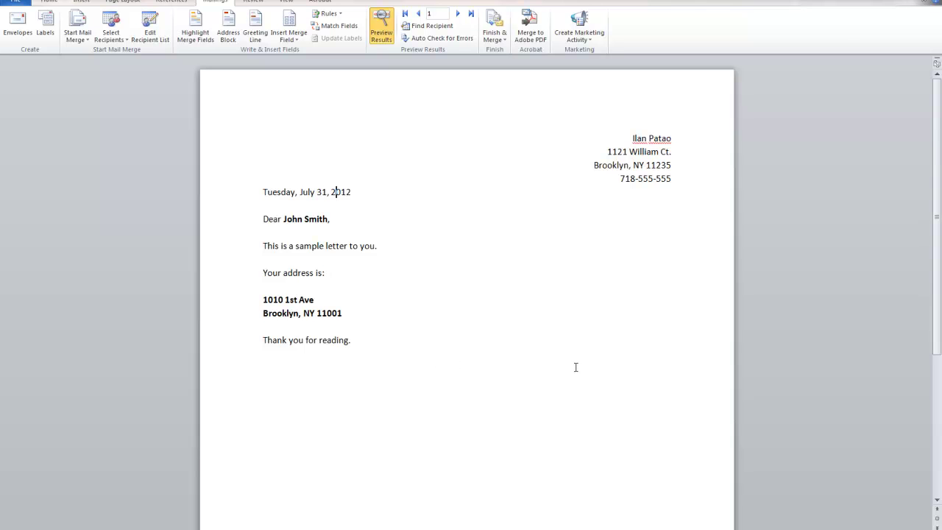
drag(353, 341, 64, 139)
Step: After the zip code, start a closing line with 'Hey' followed by the First_Name merge field
click(537, 317)
click(105, 33)
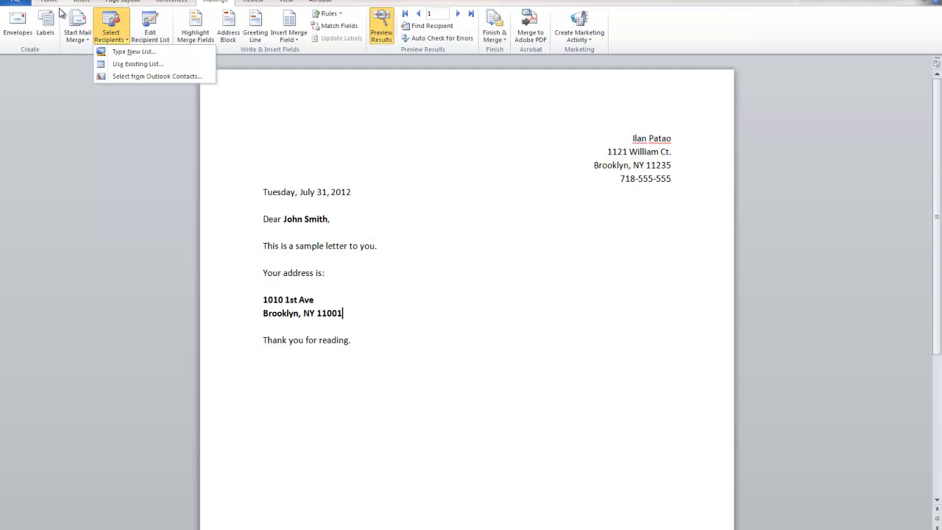
click(396, 327)
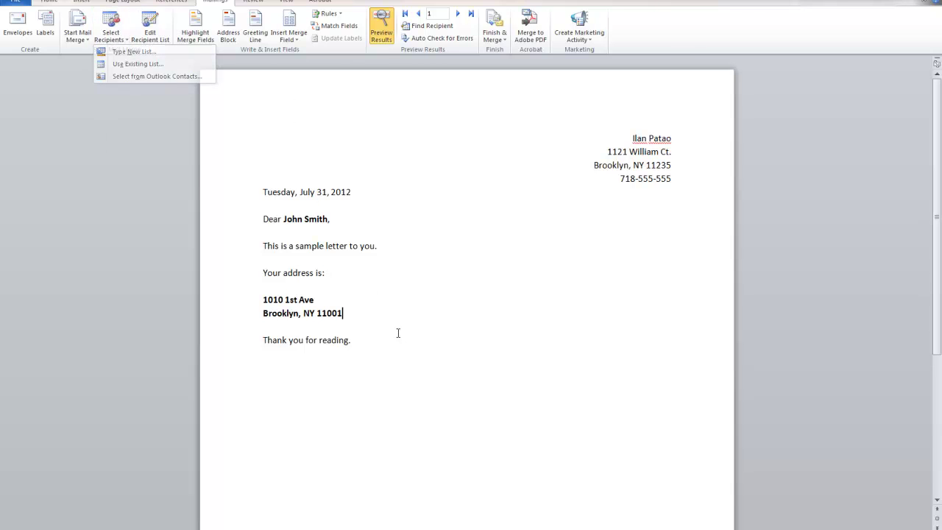
click(289, 37)
click(353, 310)
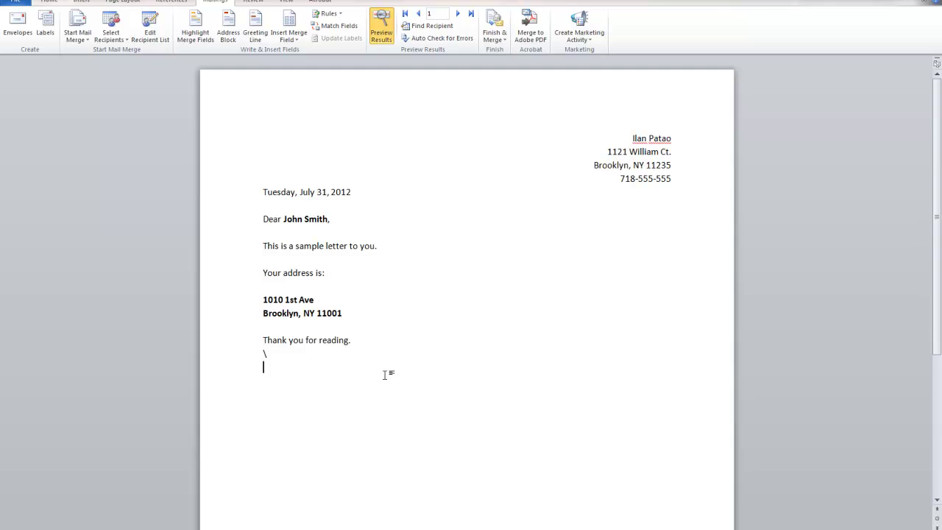
text(Hey)
click(297, 41)
click(303, 52)
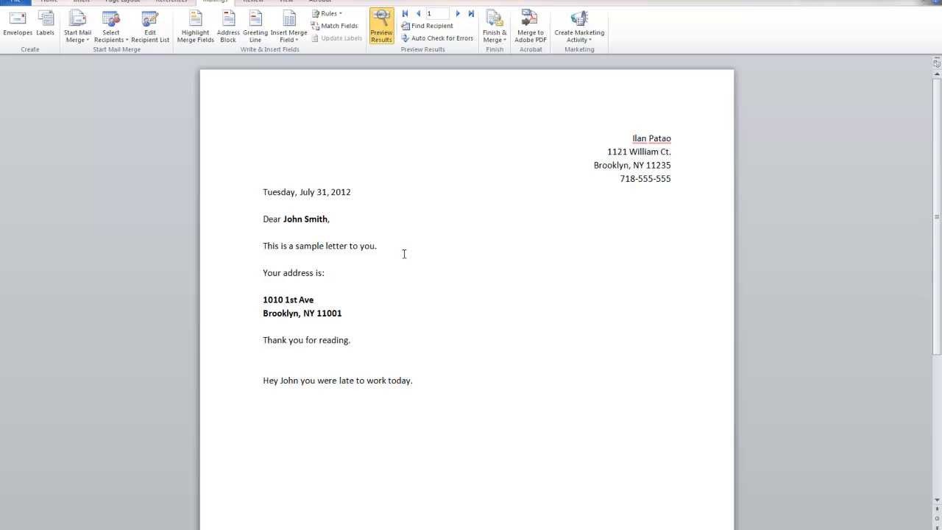
Step: Preview the personalised line for six more recipients, then return to record 1
click(456, 14)
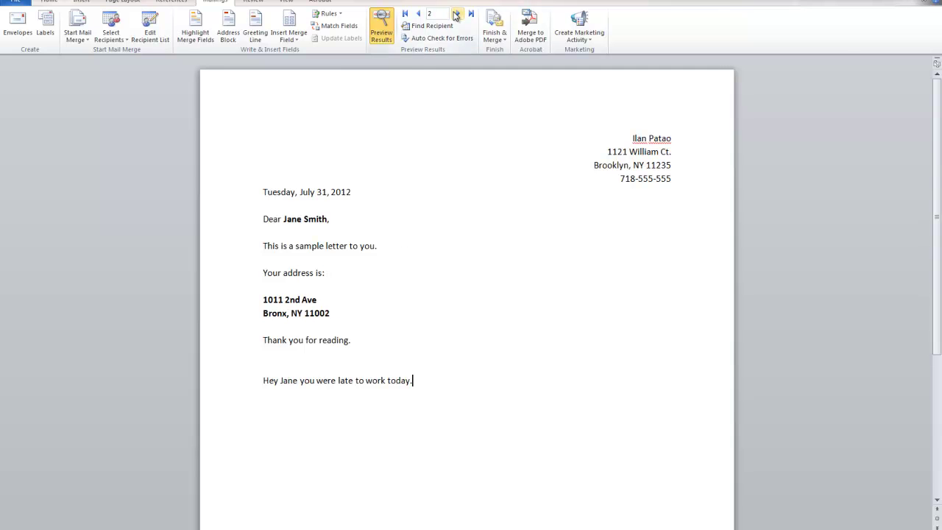
click(456, 14)
click(456, 14)
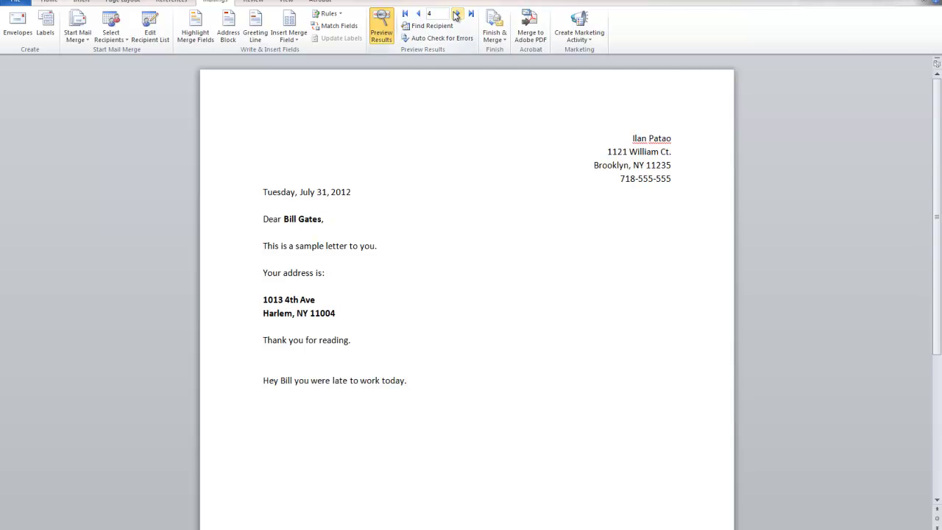
click(456, 14)
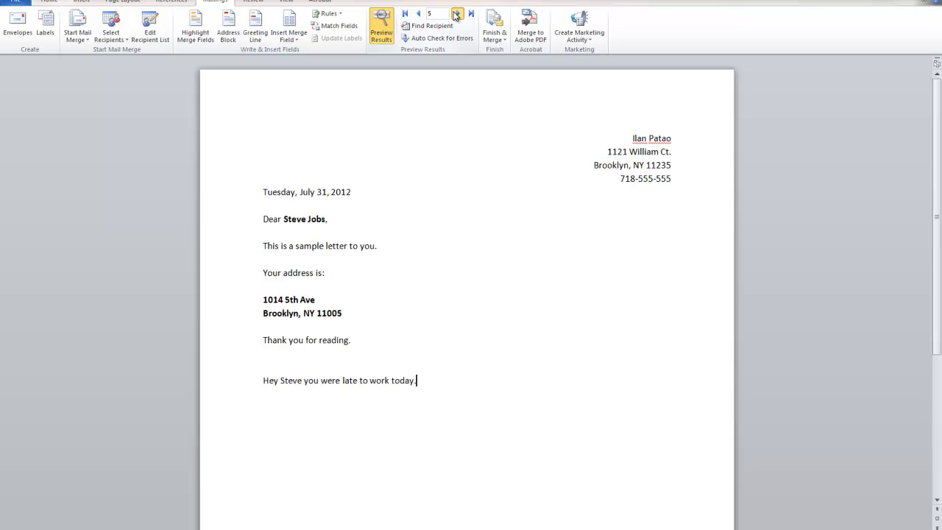
click(456, 14)
click(456, 13)
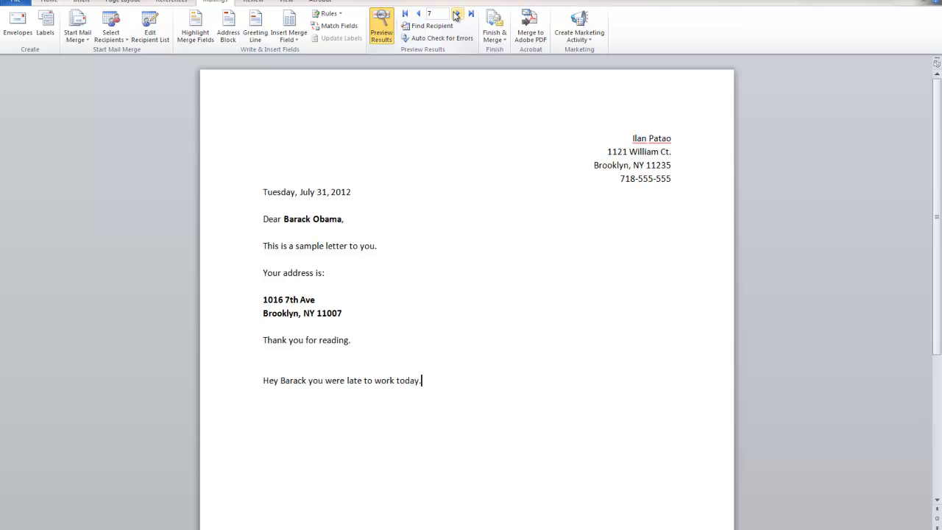
click(405, 14)
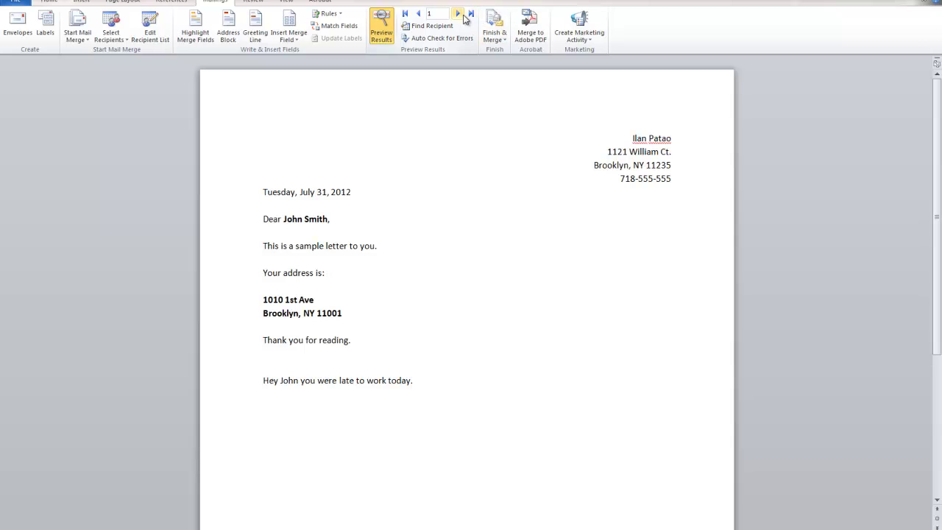
Step: Recheck the filled-in first names by stepping forward through the recipients from the start
click(459, 14)
click(459, 15)
click(459, 14)
click(459, 14)
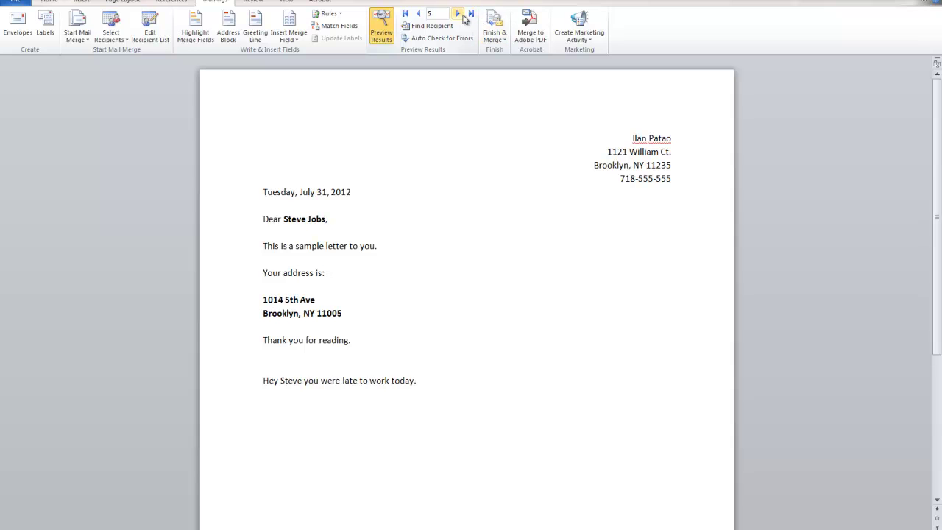
click(459, 15)
click(459, 15)
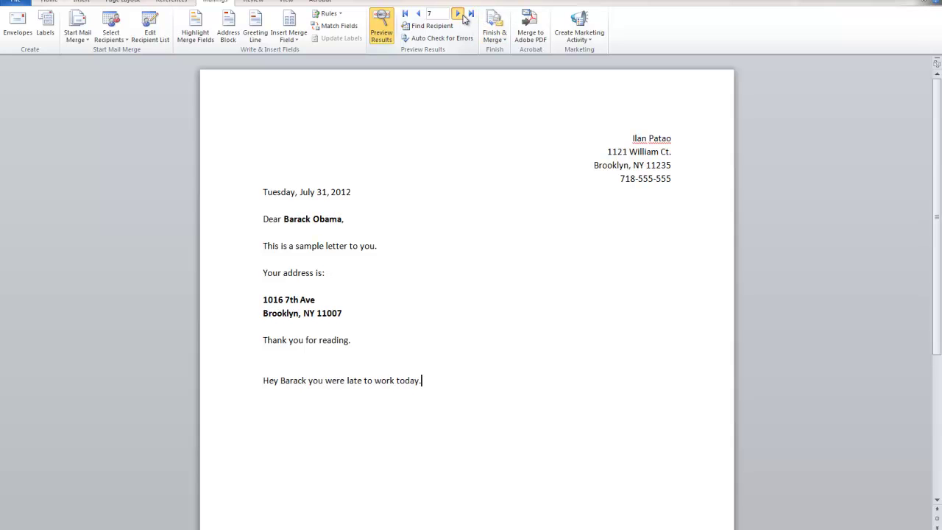
click(405, 15)
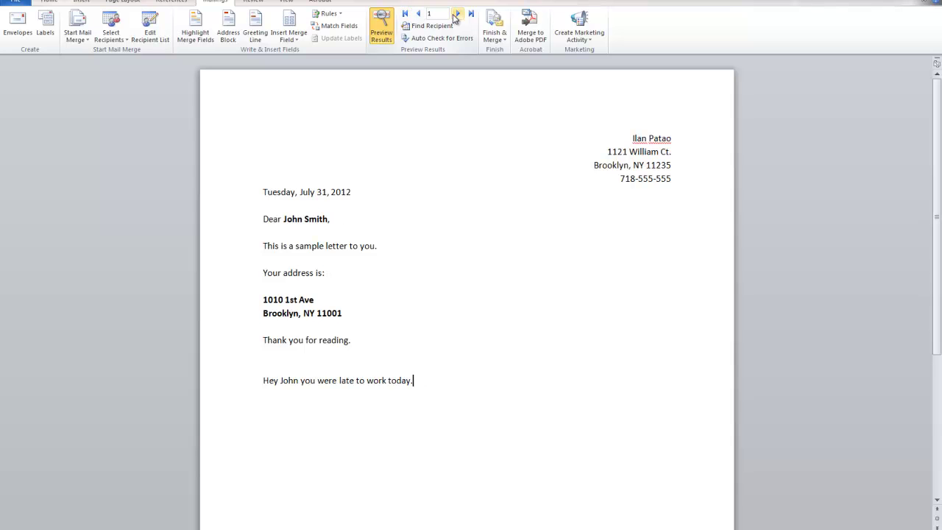
click(456, 14)
click(456, 14)
click(456, 15)
click(457, 15)
click(456, 15)
click(458, 15)
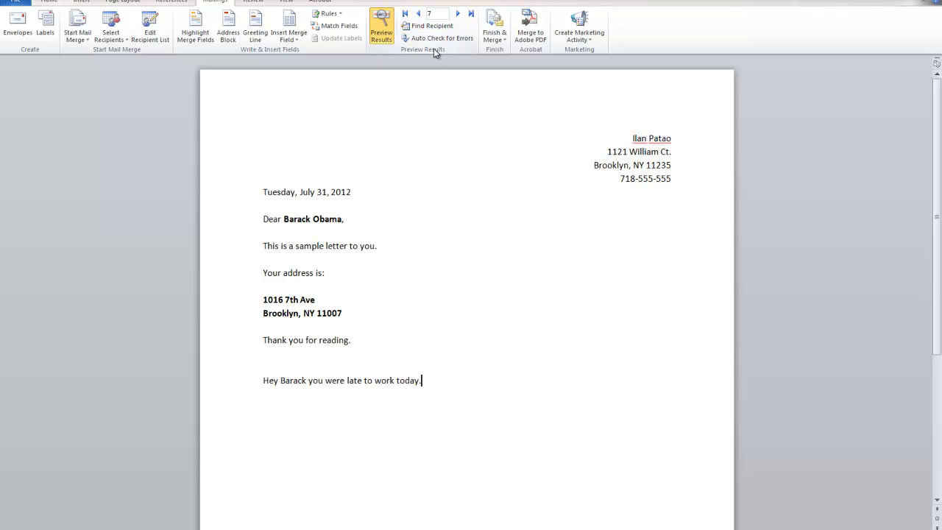
Step: Open the Finish & Merge menu on the Mailings tab
click(493, 38)
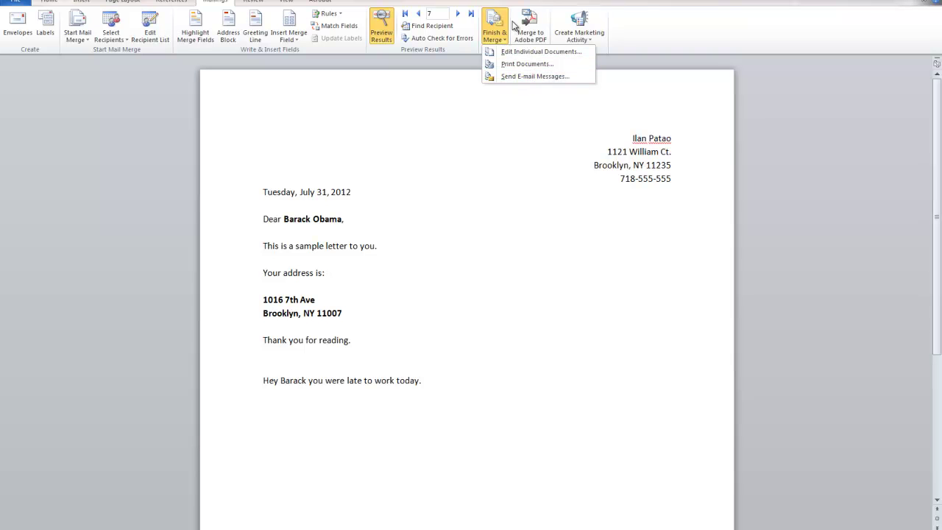
Step: Choose Print Documents and set the merge print range to records 5 to 6
click(525, 64)
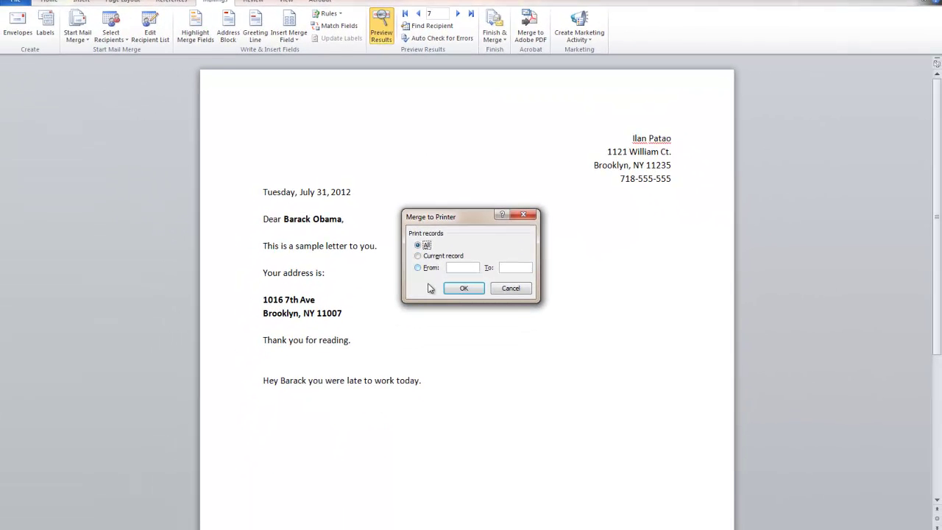
click(430, 258)
click(430, 268)
key(Tab)
text(6)
Step: Cancel printing and close Word without saving the letter
click(508, 288)
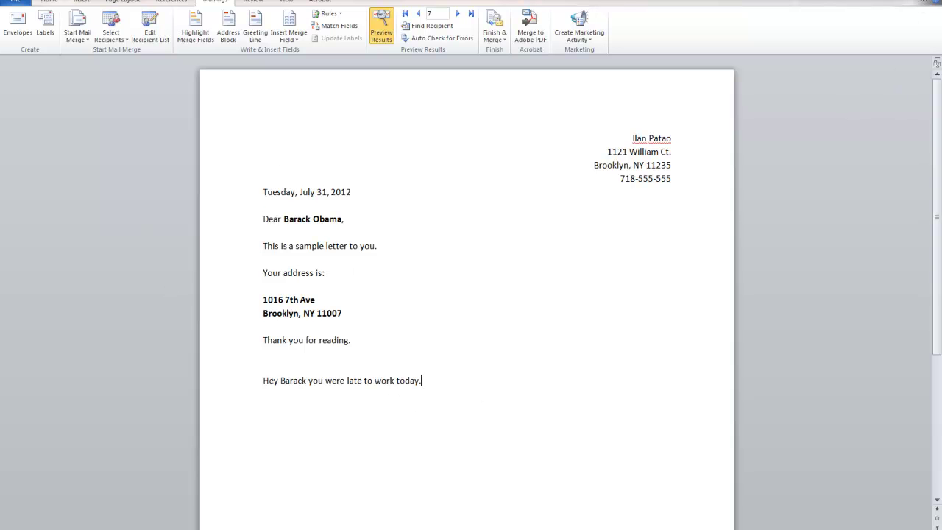
click(929, 2)
click(471, 279)
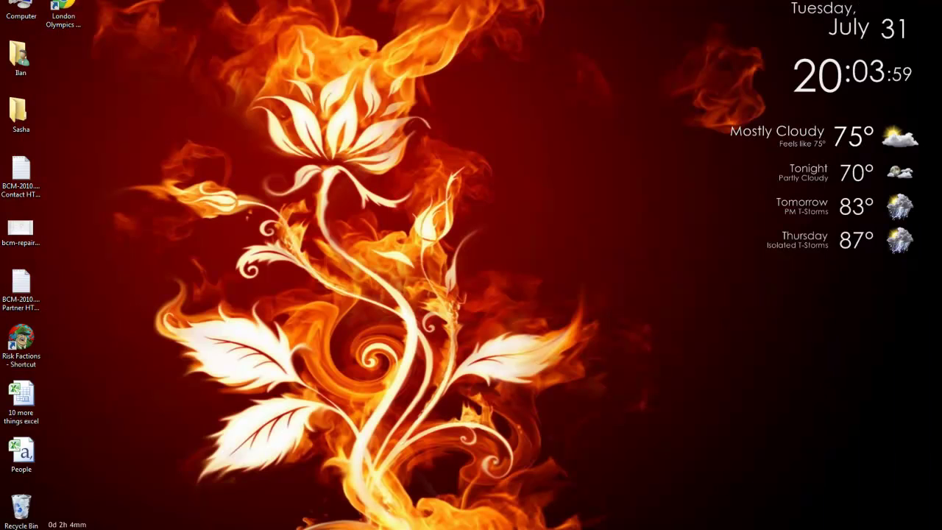
Step: Launch Publisher 2010 and create a blank 30 Per Page 2.625 x 1 in label
key(super)
text(pub)
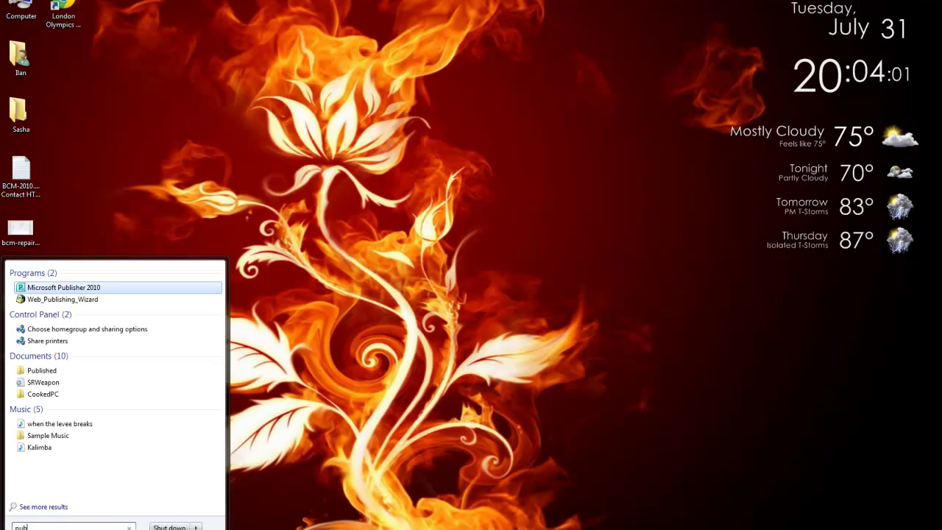
click(59, 290)
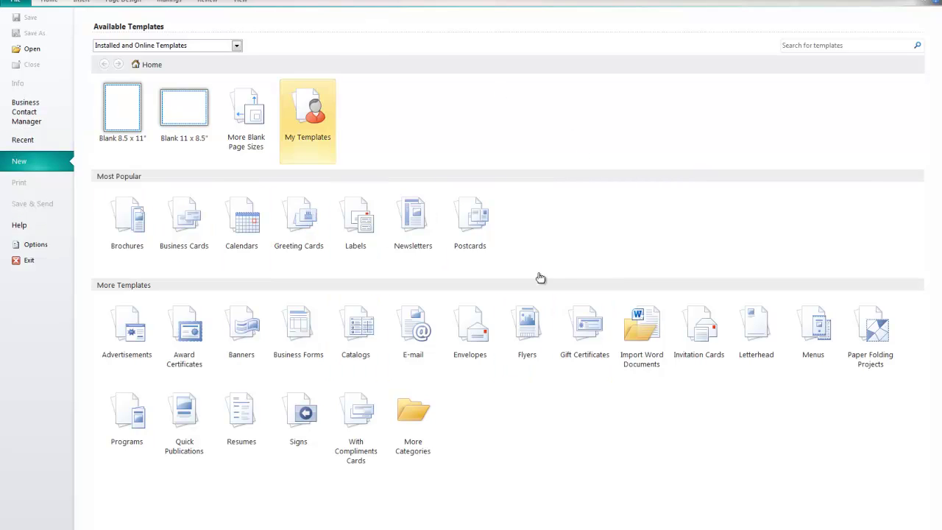
click(355, 221)
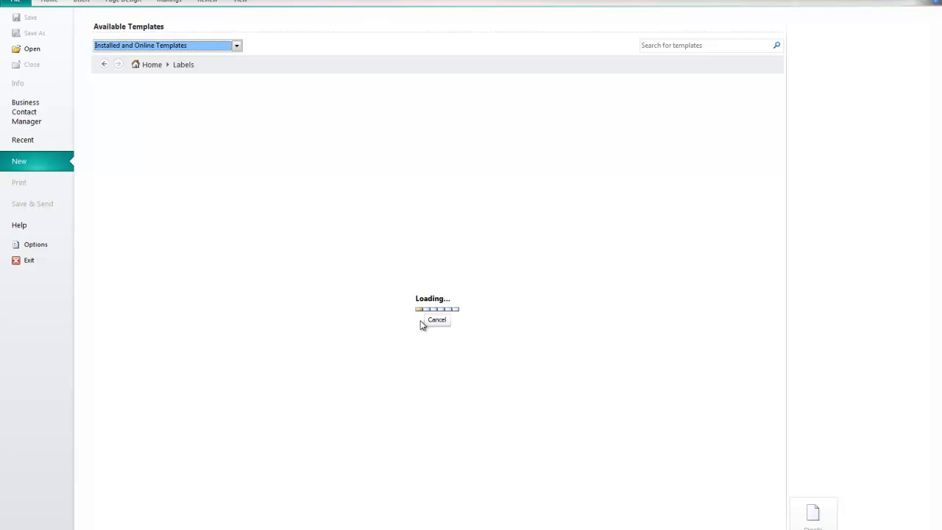
scroll(257, 298, down, 5)
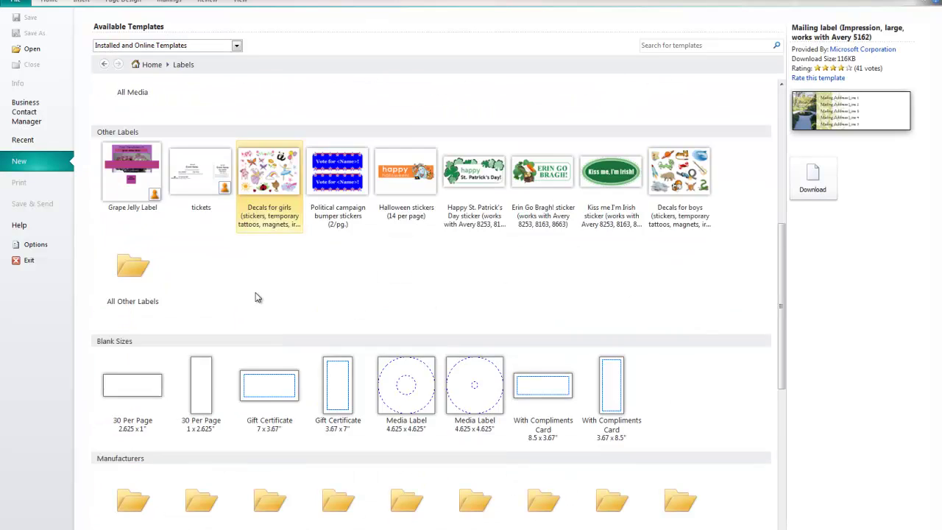
scroll(258, 297, down, 3)
click(126, 297)
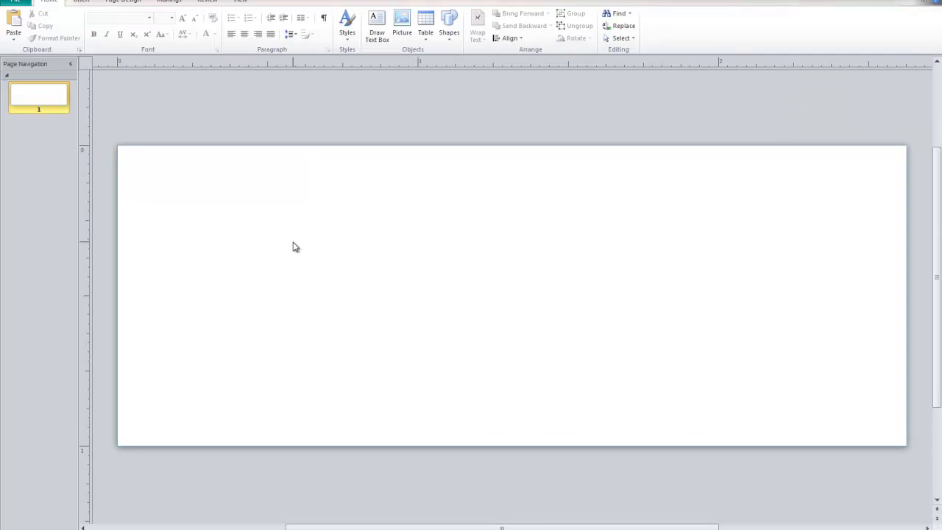
Step: Draw a text box spanning most of the label page
click(93, 3)
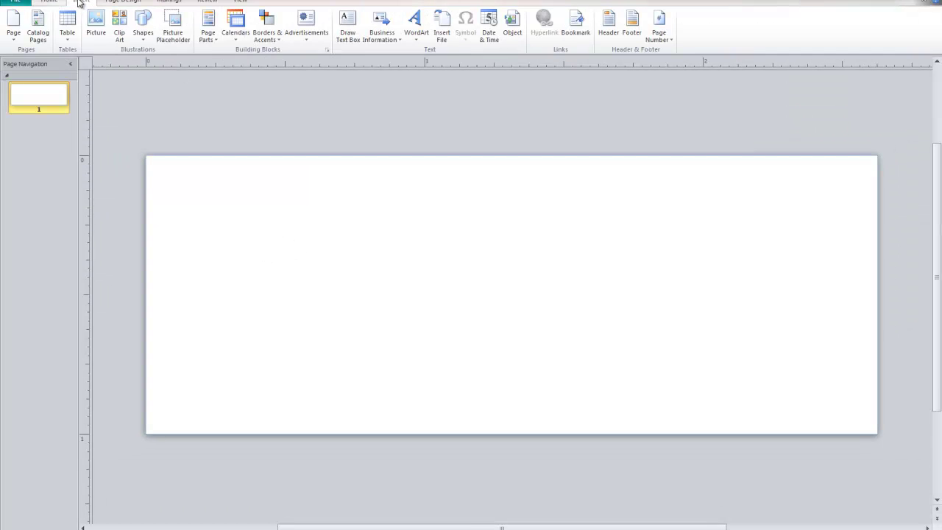
click(347, 26)
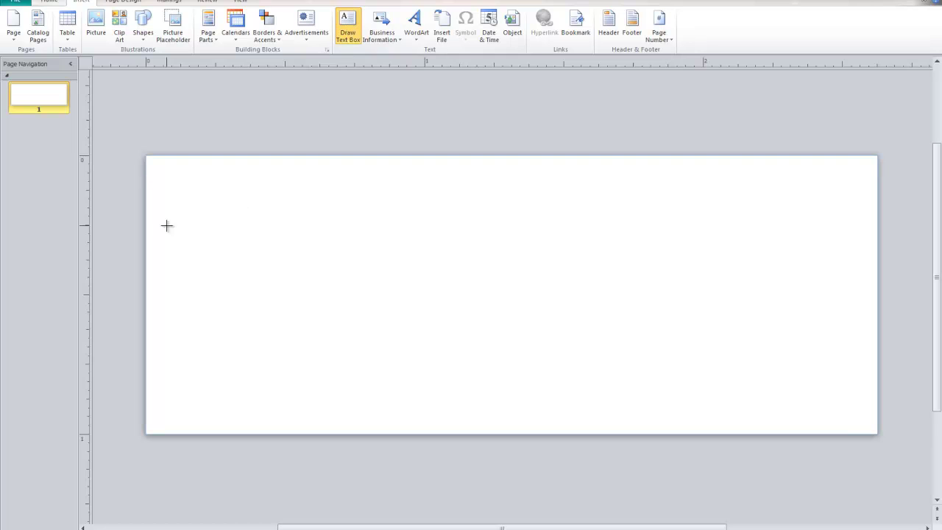
drag(160, 179, 857, 425)
Step: Use Desktop\People as the comma-separated recipient list, keeping all seven contacts
click(177, 2)
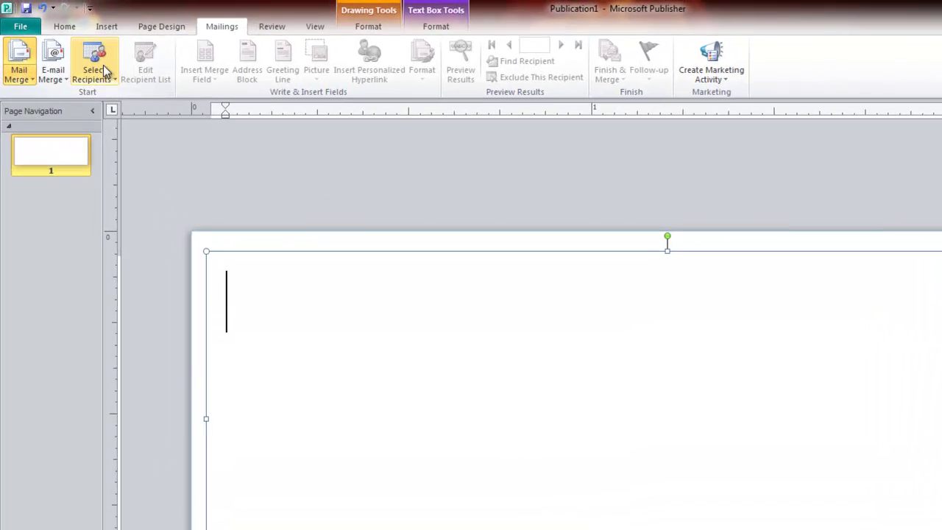
click(74, 35)
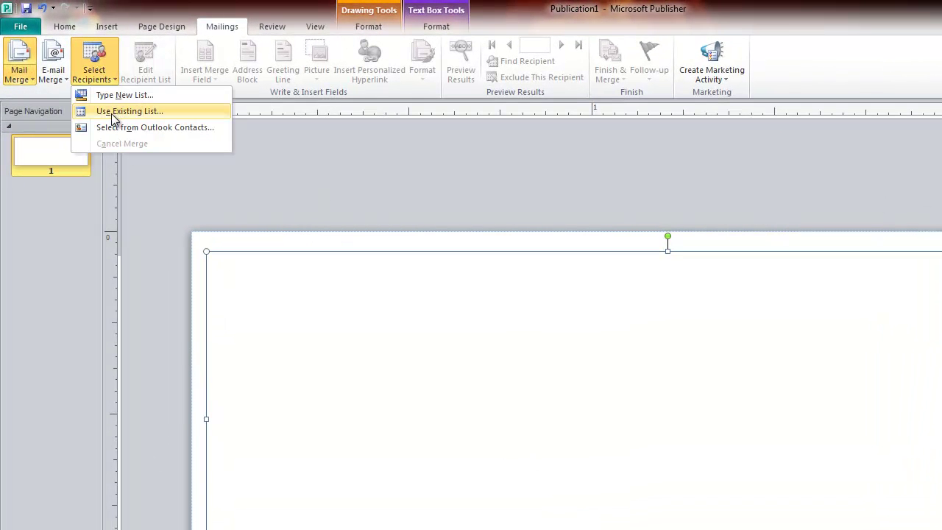
click(155, 116)
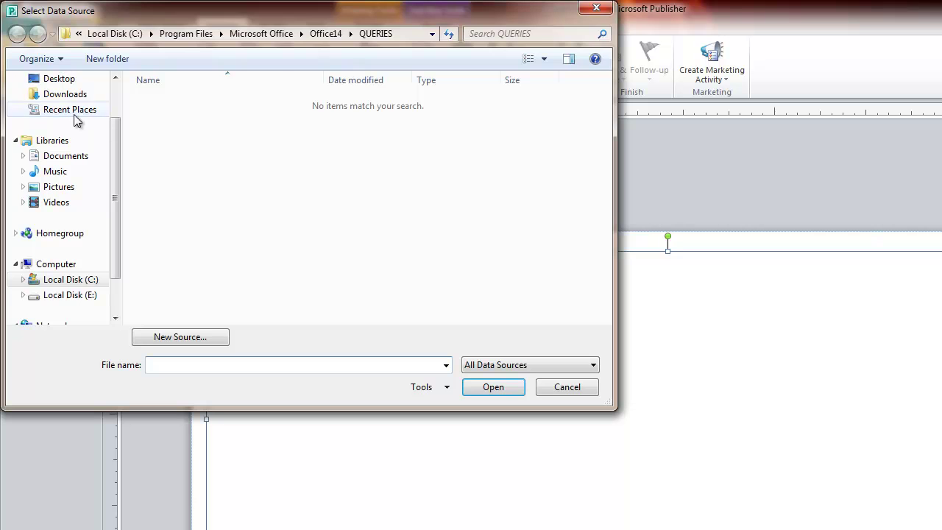
click(60, 79)
click(228, 294)
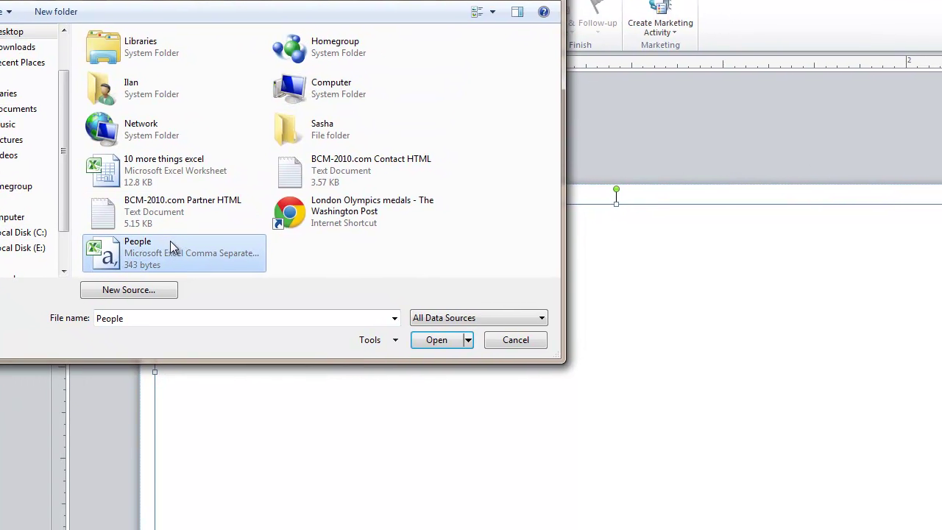
double_click(165, 252)
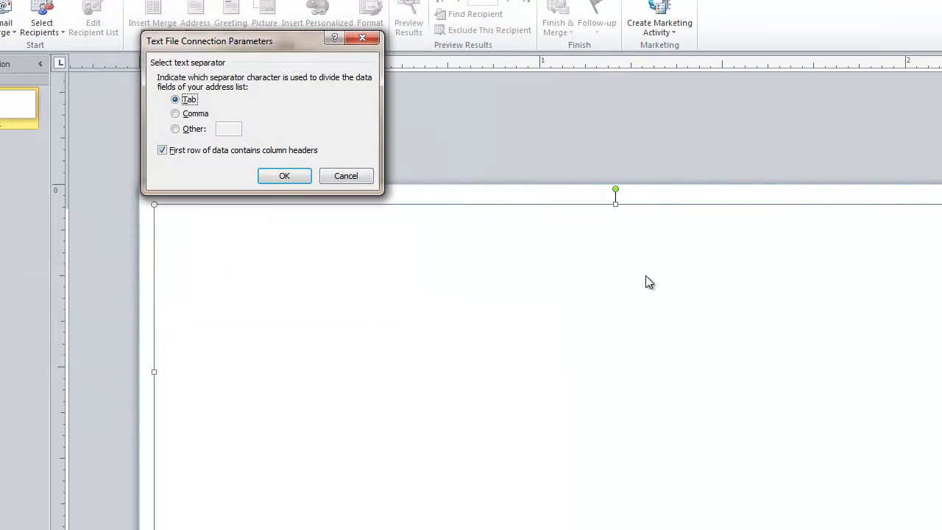
click(186, 115)
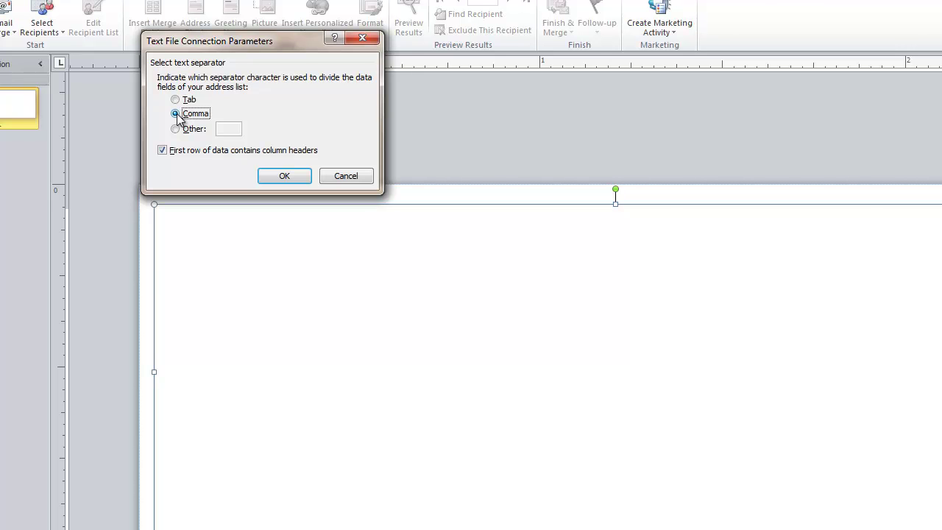
click(286, 176)
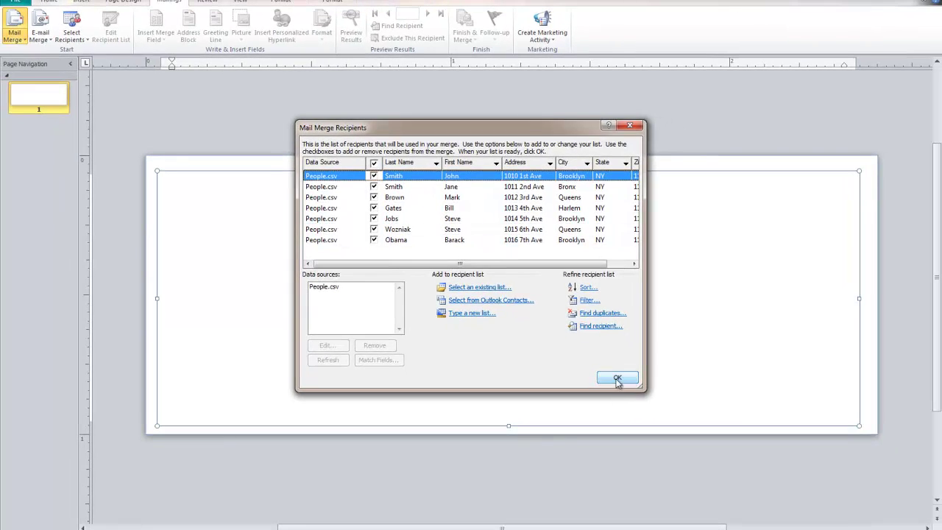
click(617, 378)
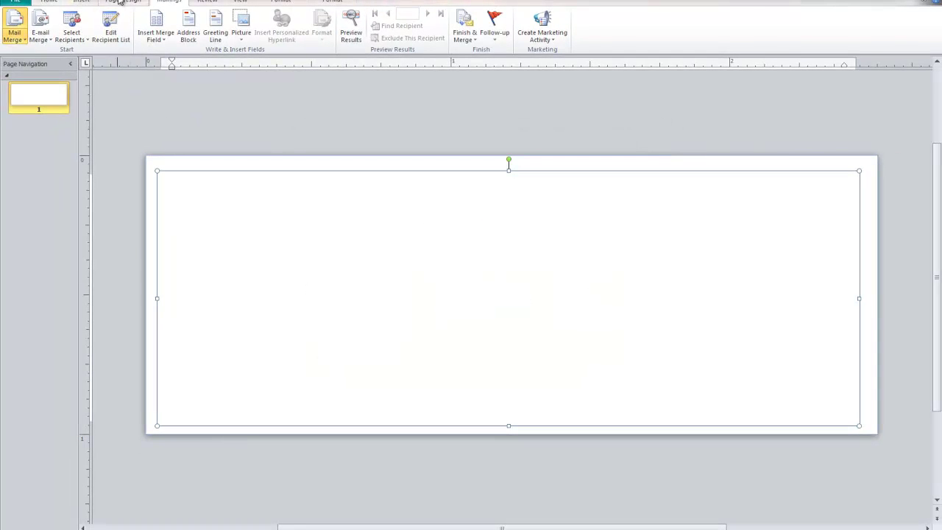
Step: Insert First Name, Last Name and Address merge fields into the text box
click(157, 36)
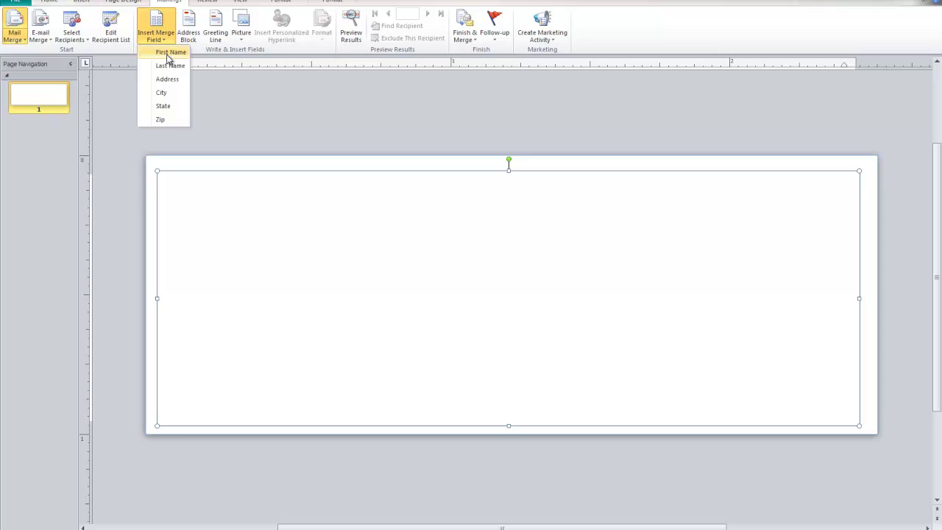
click(170, 52)
click(156, 33)
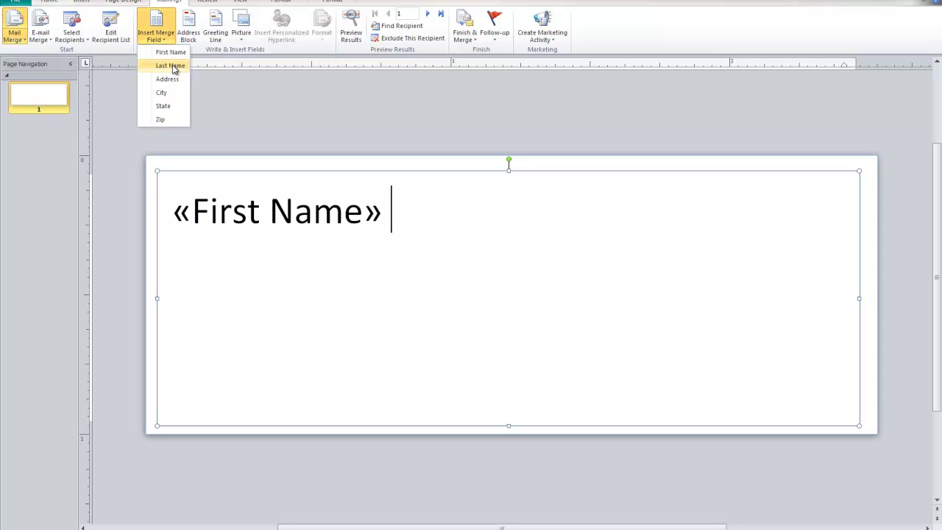
click(170, 65)
click(156, 33)
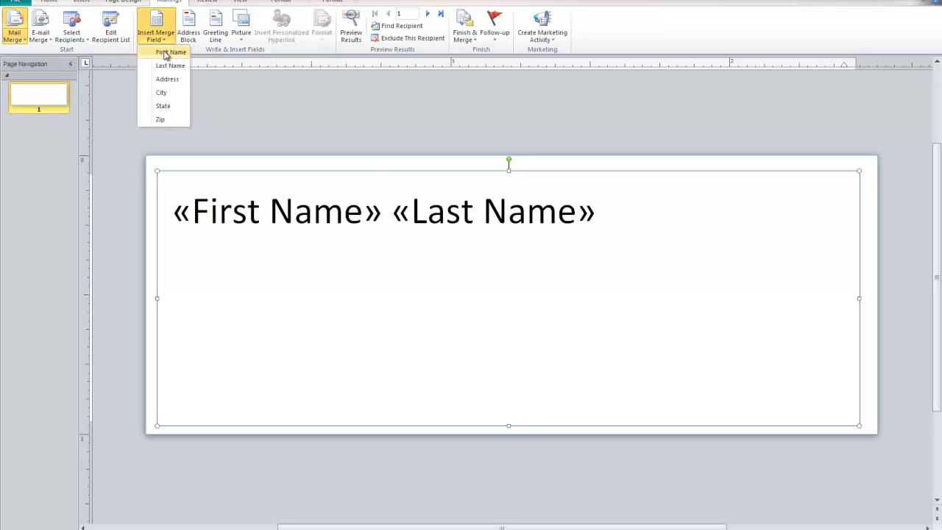
click(169, 78)
key(Return)
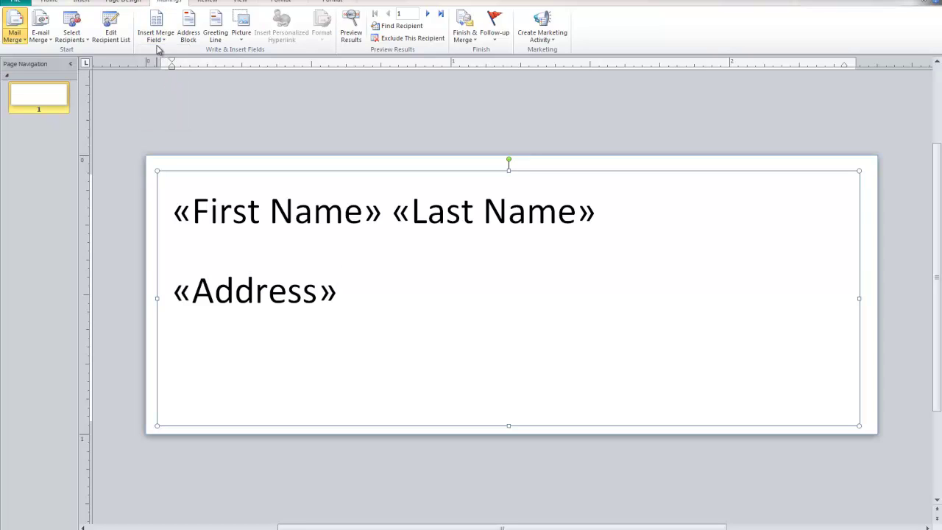
Step: Add a third line of City, State and Zip merge fields with a comma after City
click(156, 33)
click(174, 91)
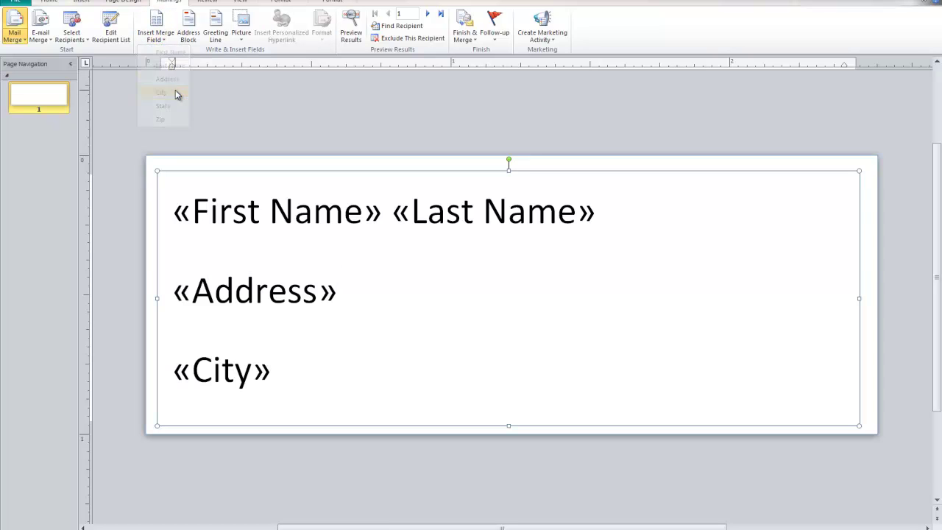
text(,)
click(156, 33)
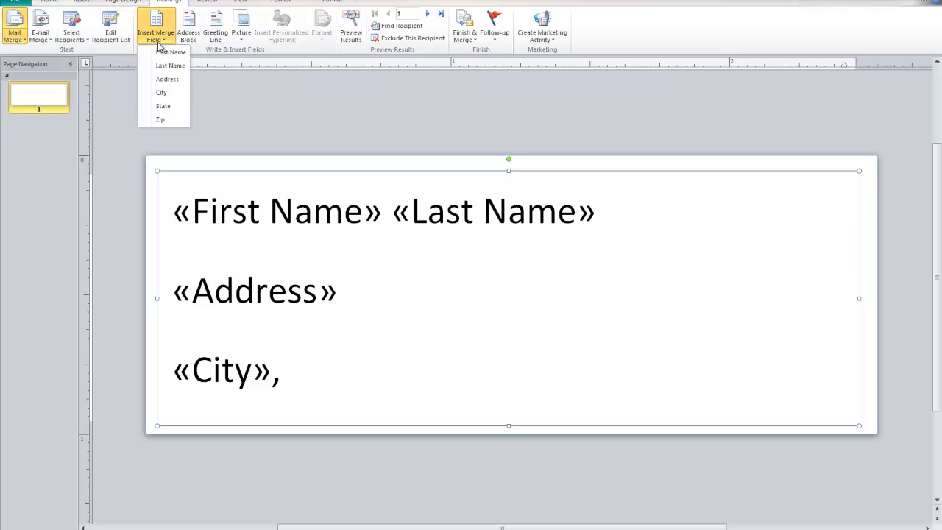
click(162, 106)
click(156, 33)
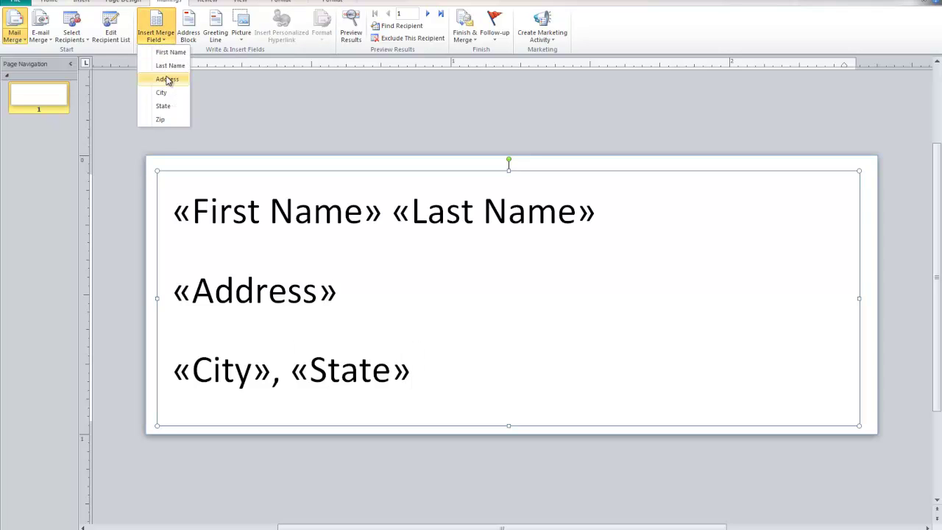
click(161, 119)
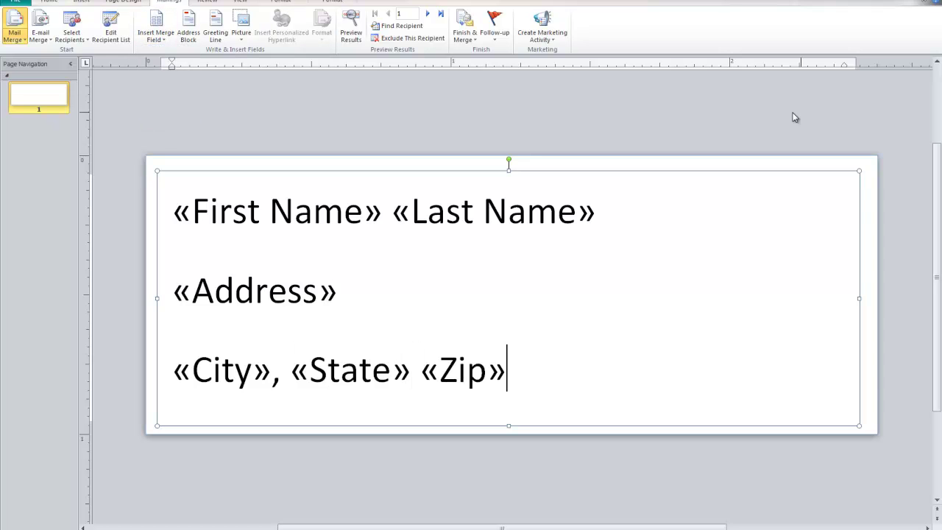
Step: Preview the label with real data, stepping to the last recipient and back to the first
click(351, 30)
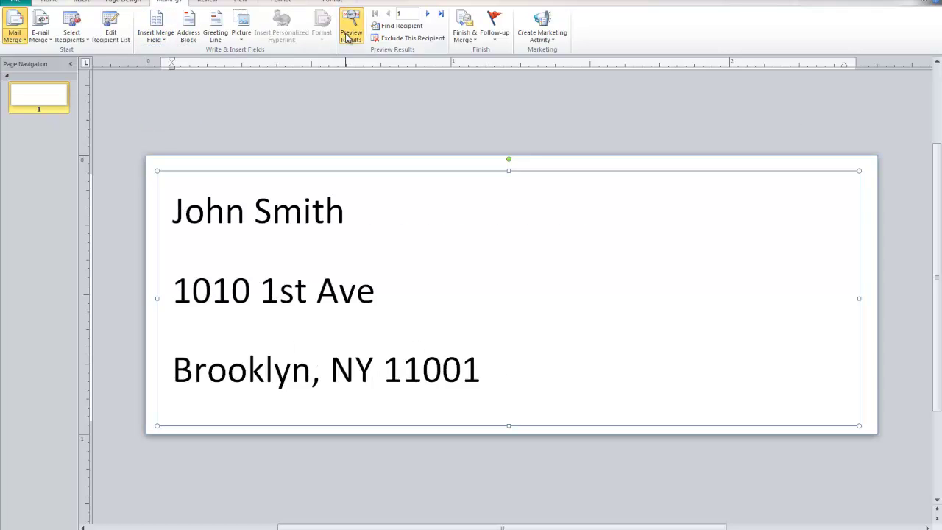
click(428, 14)
click(429, 15)
click(429, 15)
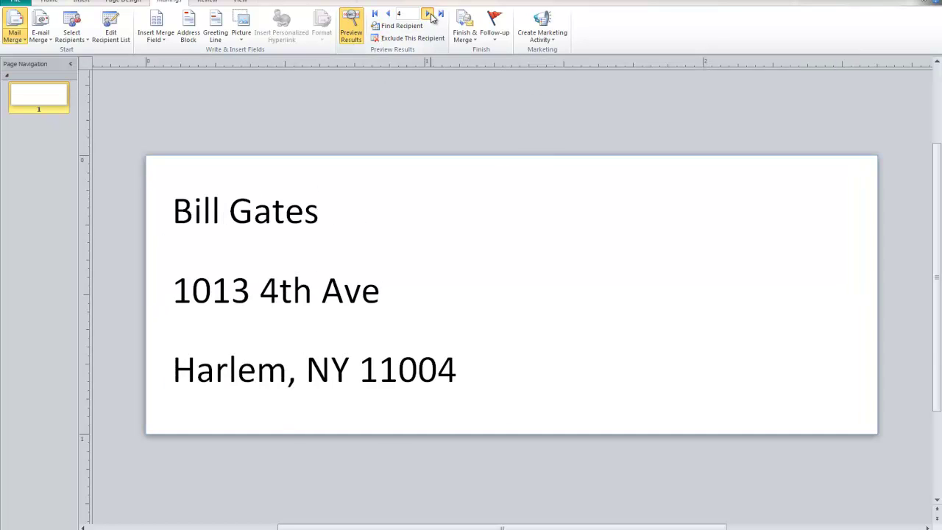
click(430, 15)
click(430, 15)
click(429, 14)
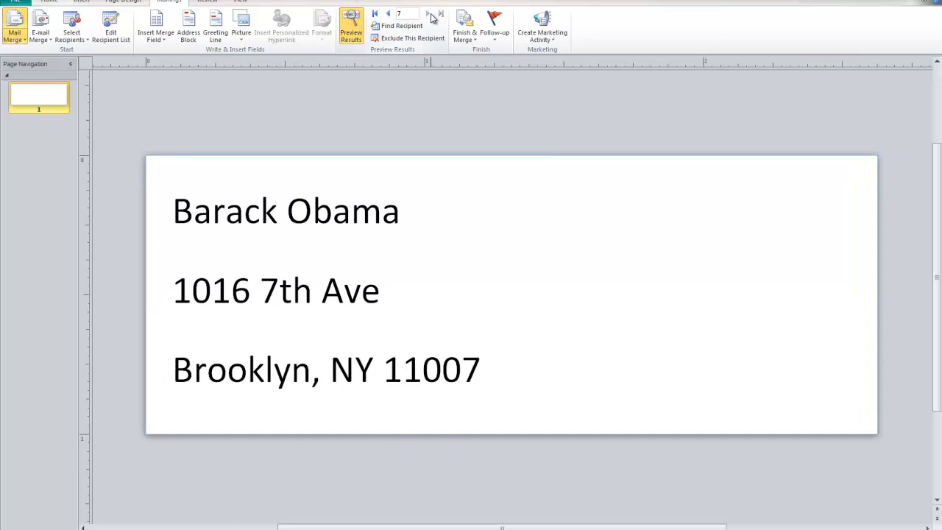
click(388, 14)
click(387, 13)
click(388, 14)
click(388, 14)
click(388, 14)
click(388, 14)
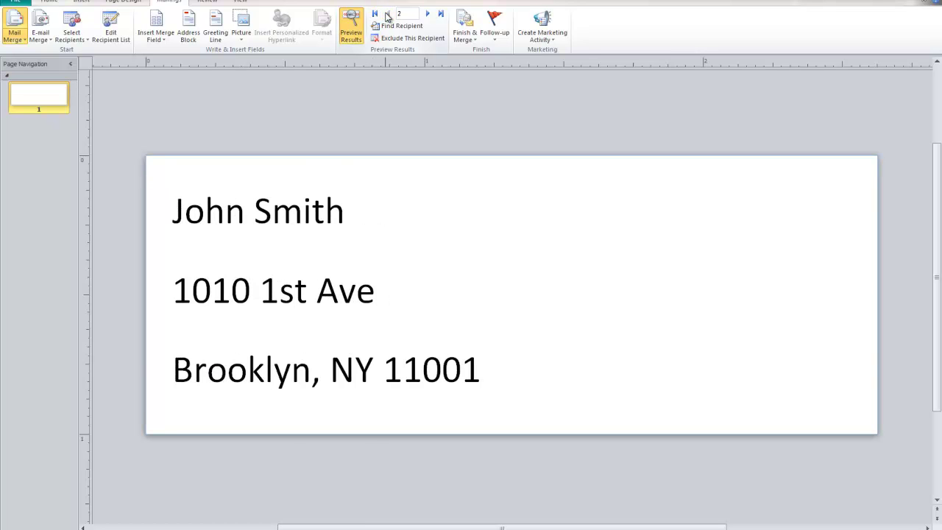
Step: Step forward again to the last recipient, then jump back to record 1
click(426, 14)
click(427, 14)
click(427, 14)
click(427, 14)
click(427, 14)
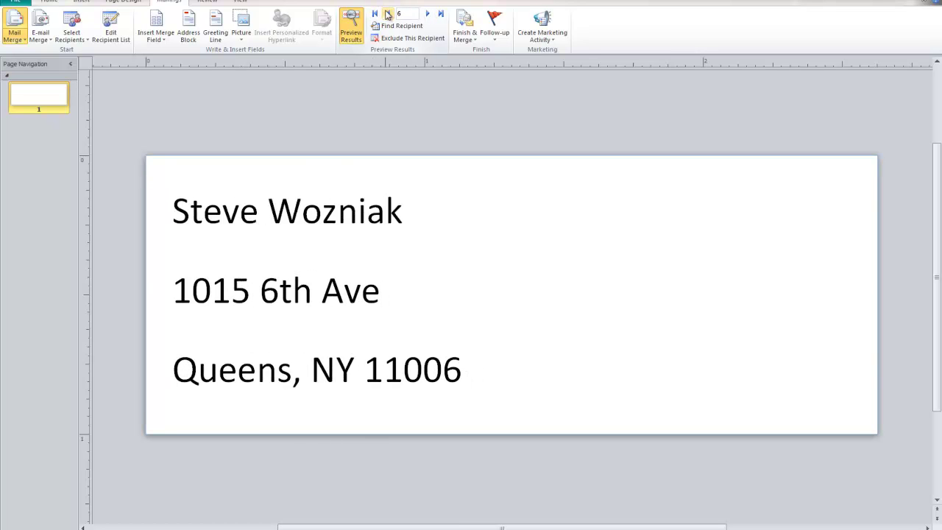
click(428, 15)
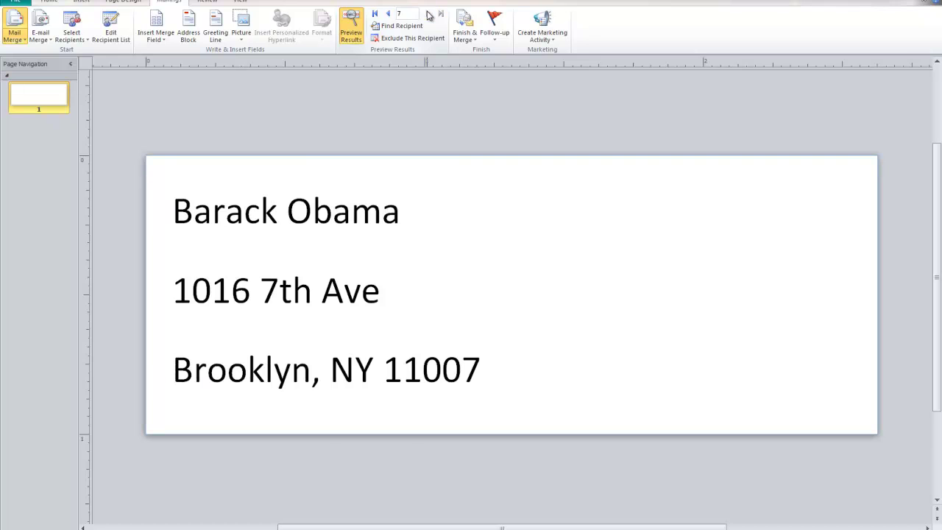
click(376, 14)
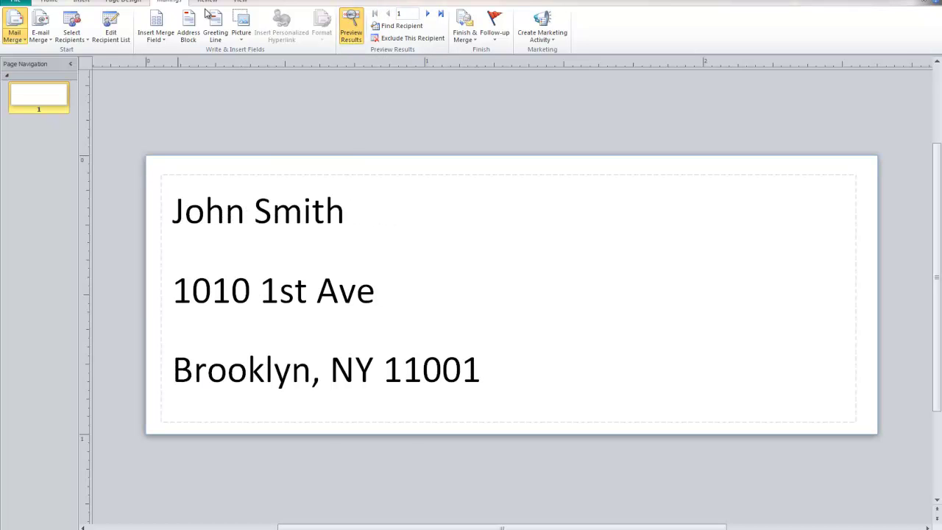
Step: Make the name line of the label bold
click(356, 25)
triple_click(658, 219)
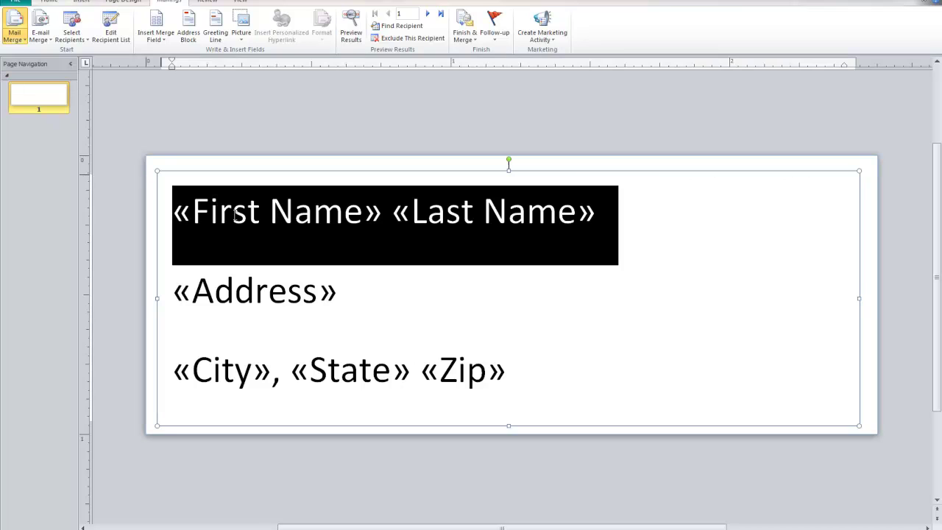
click(50, 2)
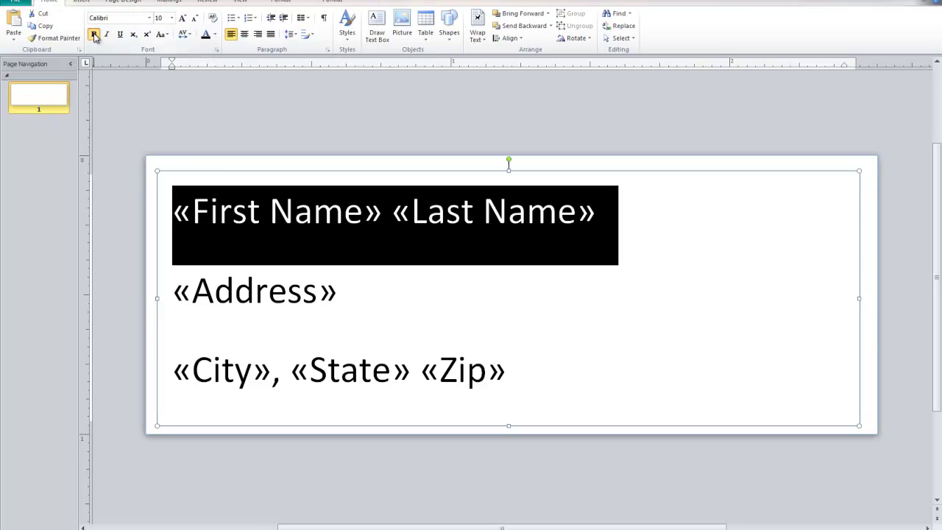
click(93, 33)
click(679, 250)
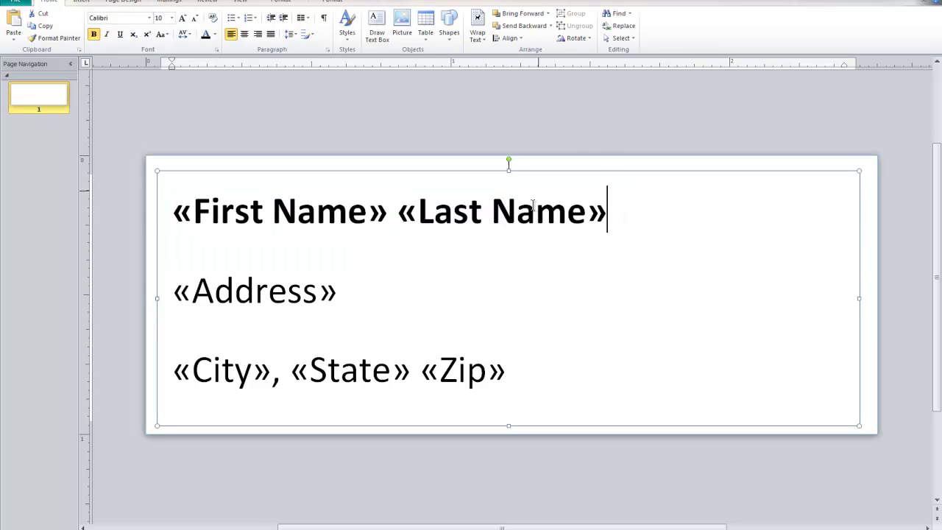
click(168, 2)
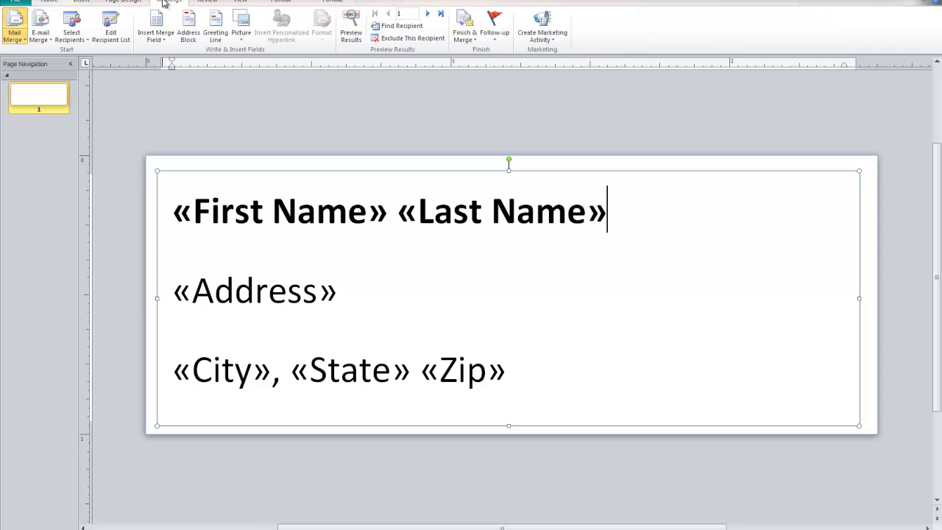
Step: Preview the bold label with real data, stepping forward to the last recipient
click(351, 33)
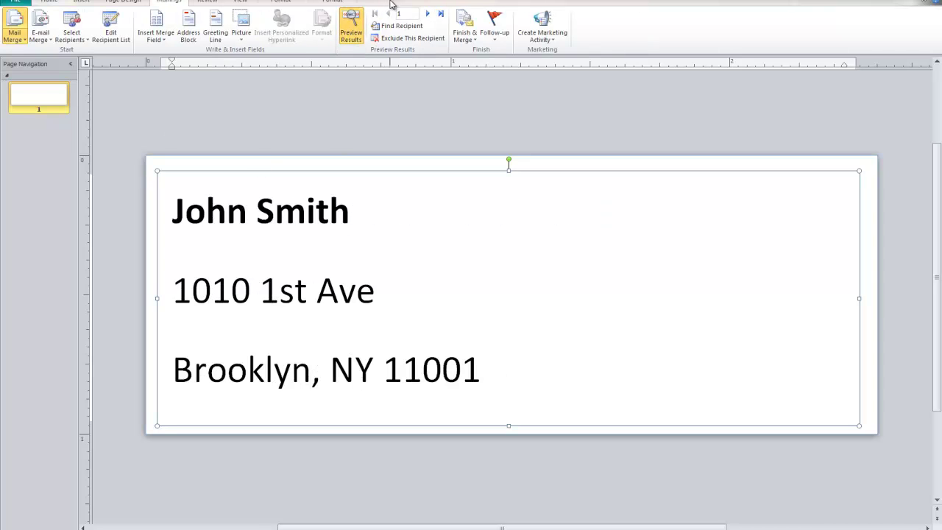
click(427, 13)
click(426, 13)
click(427, 13)
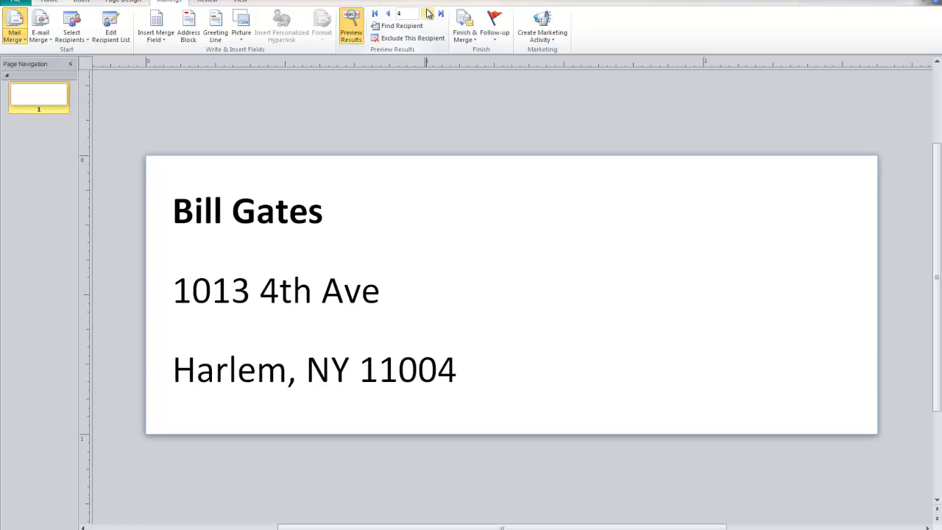
click(426, 13)
click(427, 14)
click(427, 13)
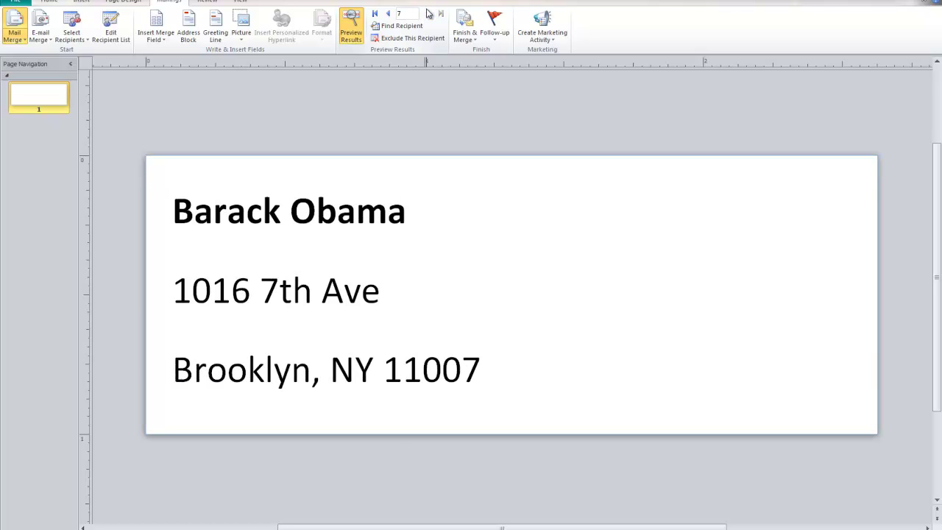
Step: Step back to record 1, forward to the last record again, and return to the first recipient
click(388, 14)
click(388, 14)
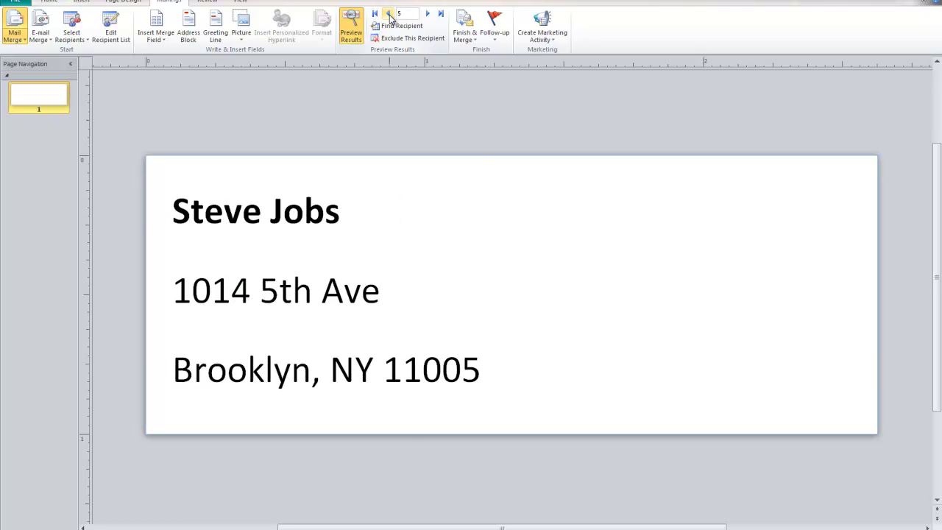
click(388, 14)
click(388, 14)
click(389, 14)
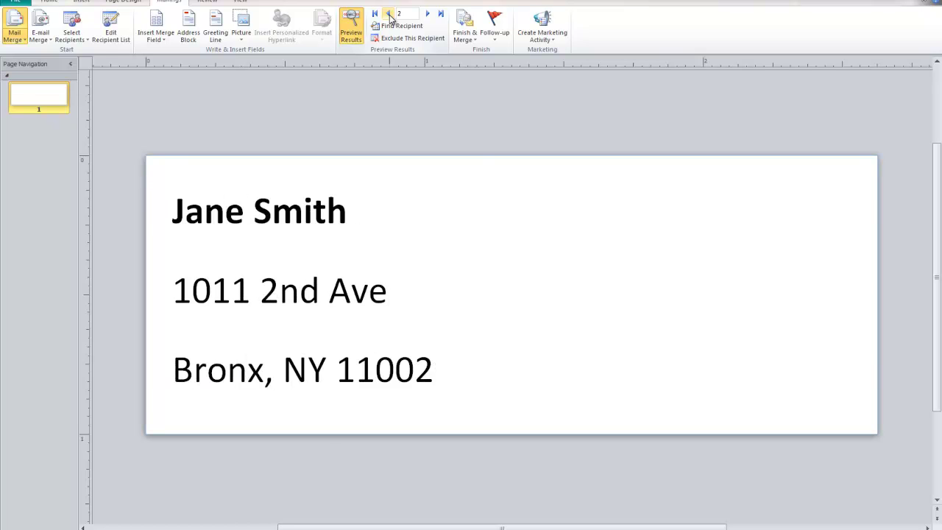
click(389, 14)
click(428, 13)
click(428, 13)
click(429, 14)
click(428, 13)
click(428, 13)
click(428, 14)
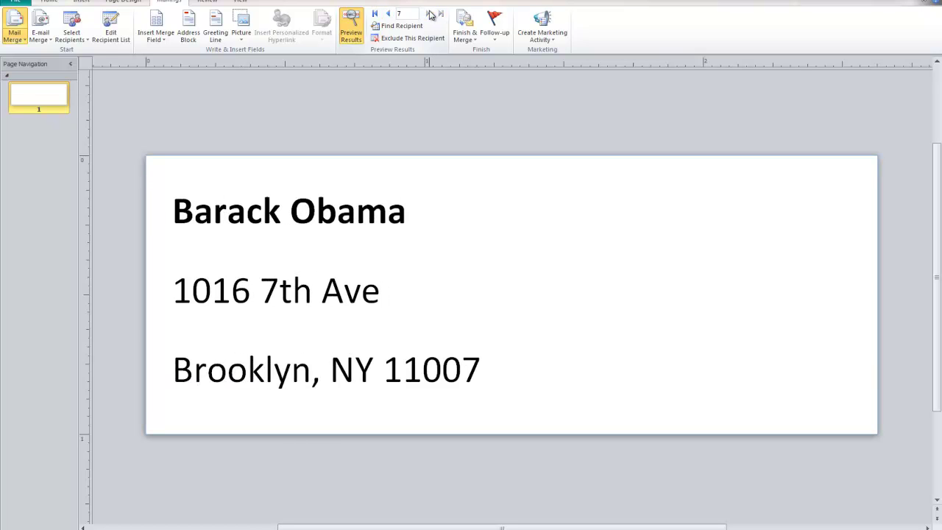
click(376, 14)
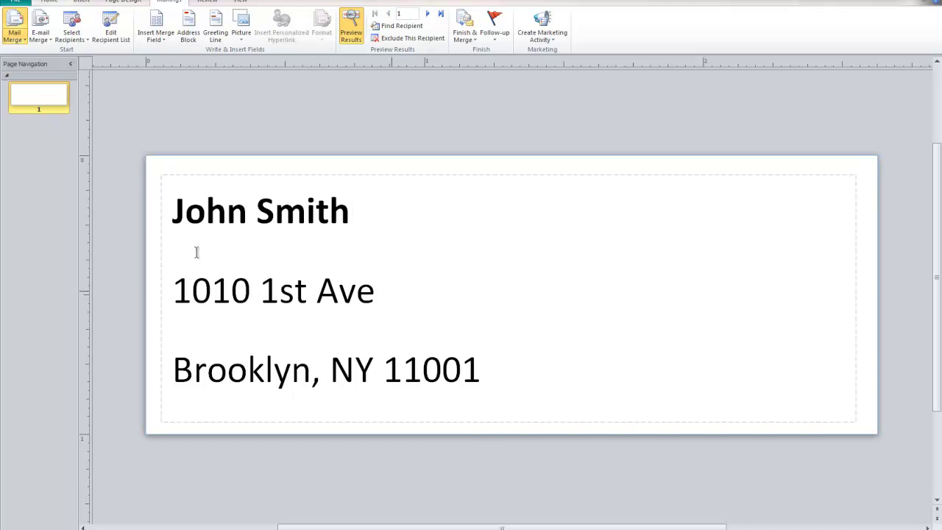
Step: In the print settings, switch from 'Multiple copies per sheet' to 'Multiple pages per sheet'
click(14, 2)
click(34, 183)
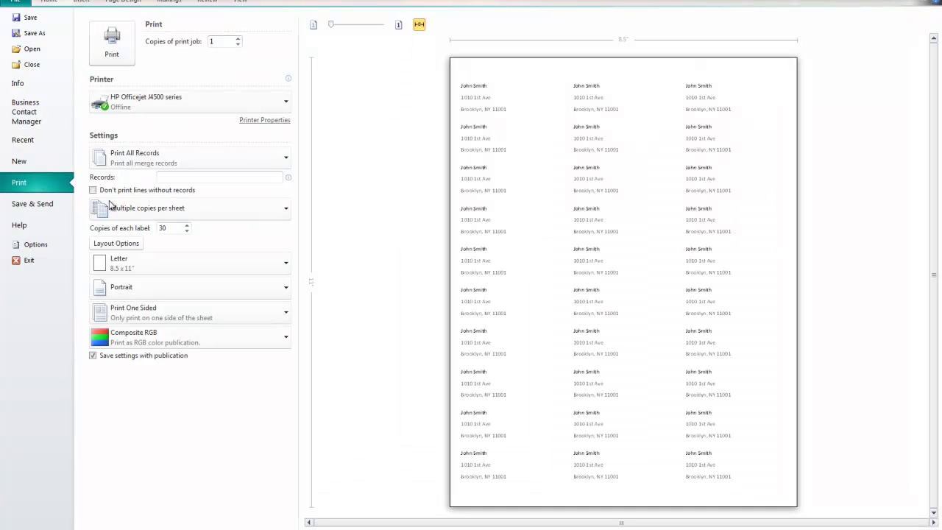
click(248, 213)
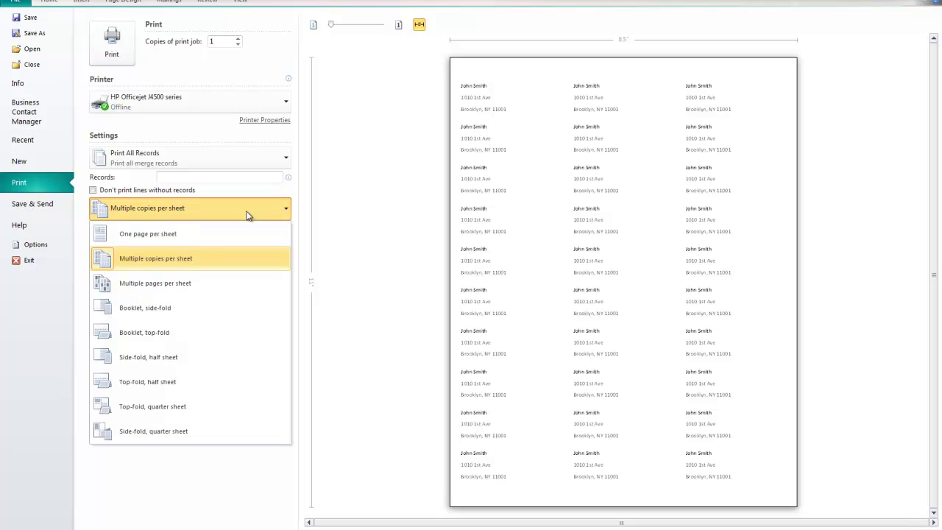
click(192, 285)
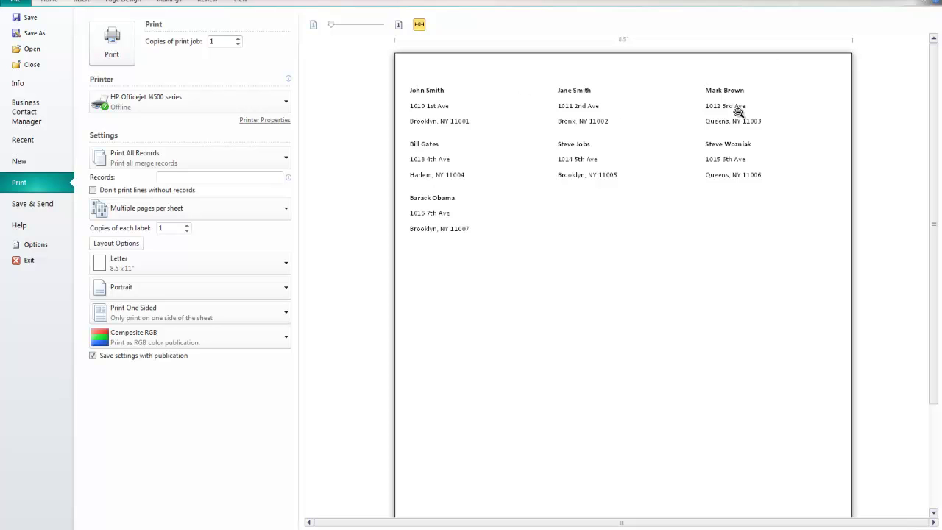
Step: Zoom the print preview in and out to check each label shows a different recipient
click(449, 214)
click(515, 158)
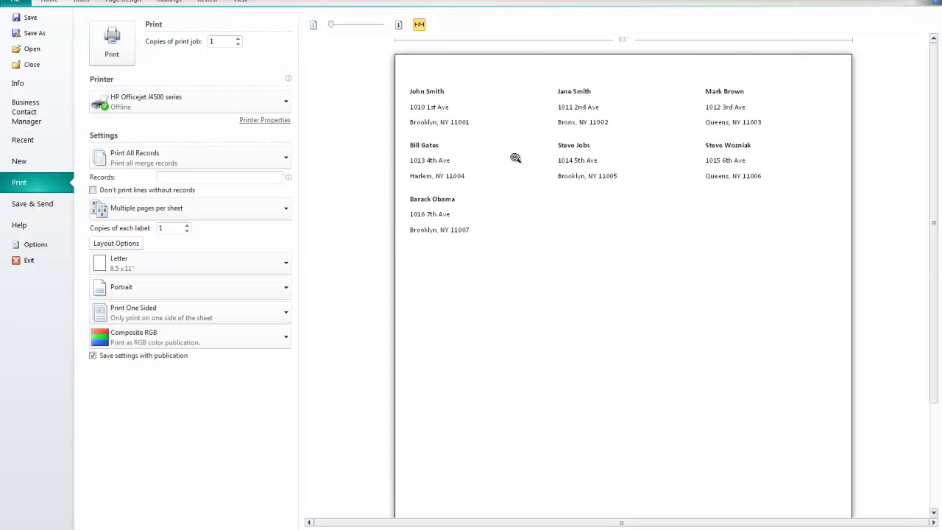
click(611, 234)
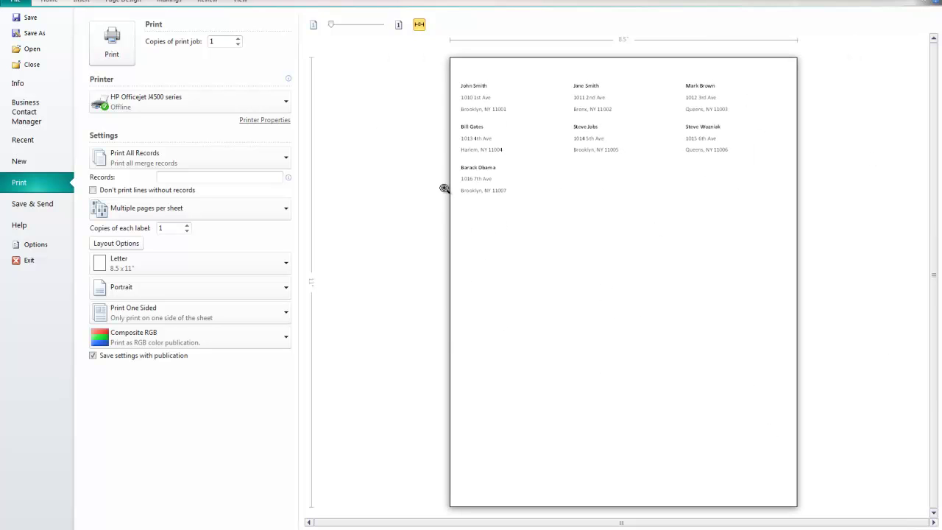
click(501, 153)
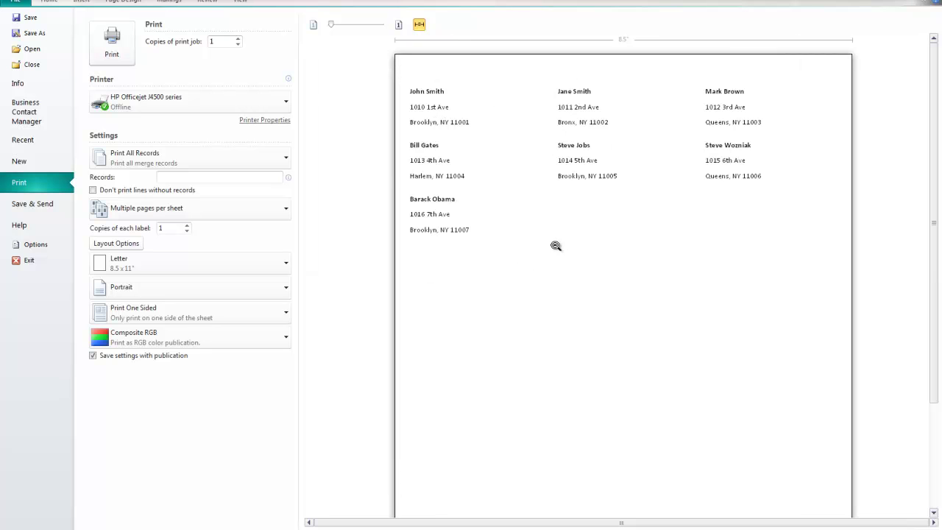
click(570, 223)
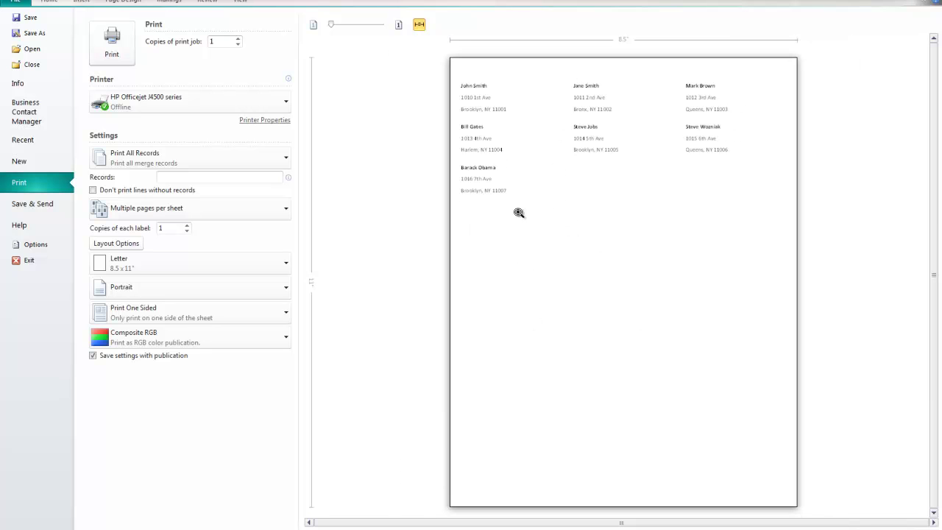
click(563, 153)
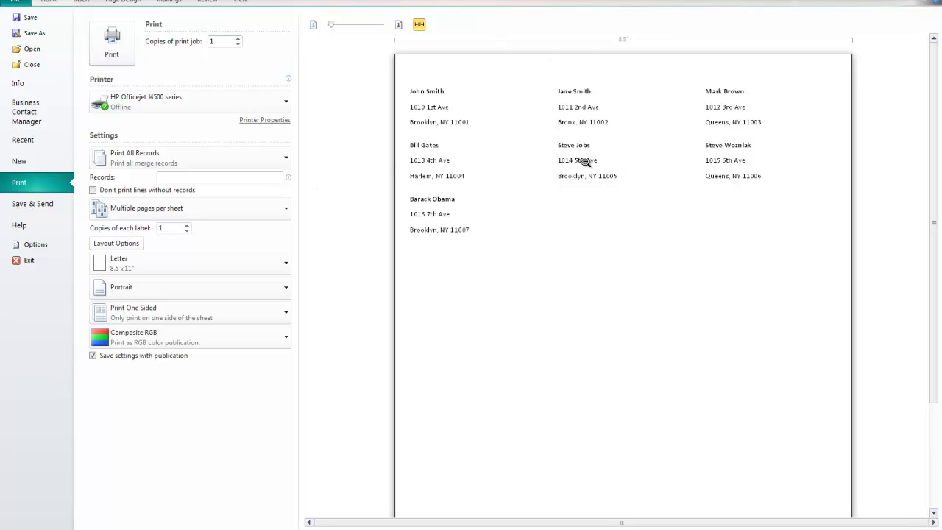
click(552, 208)
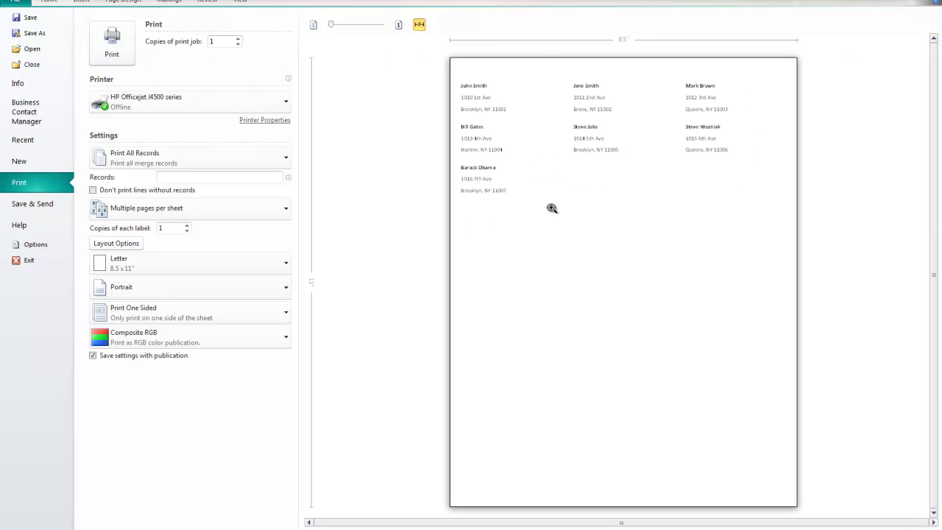
click(596, 183)
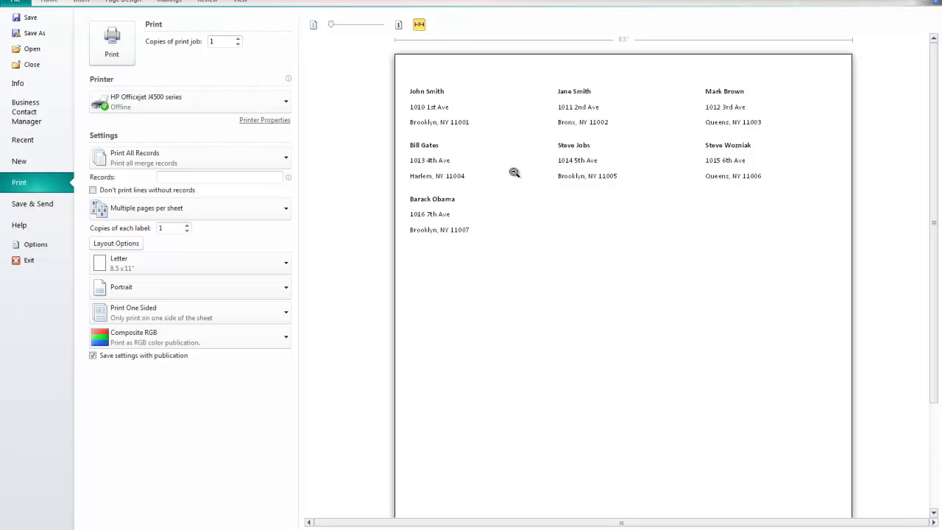
click(511, 175)
click(511, 175)
click(521, 174)
click(521, 173)
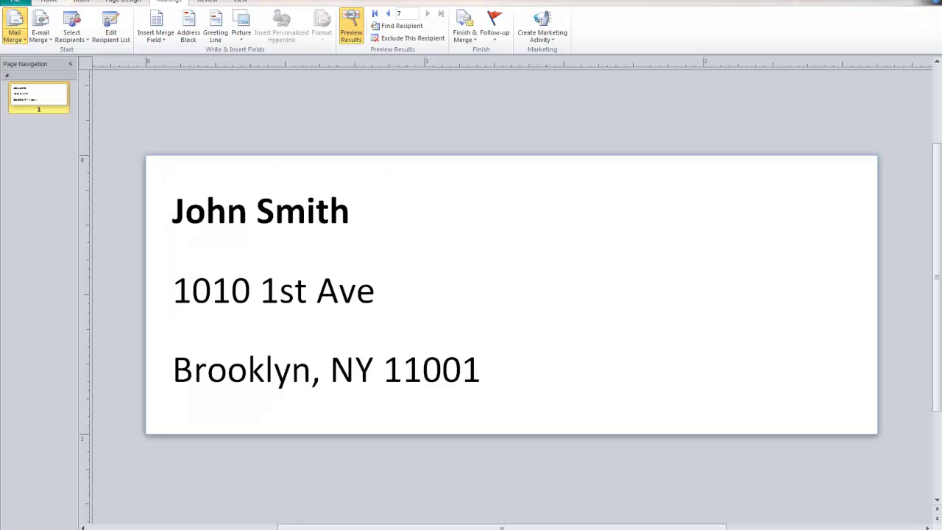
Step: Close Publisher without saving the labels and reopen the People workbook
key(alt+F4)
click(479, 283)
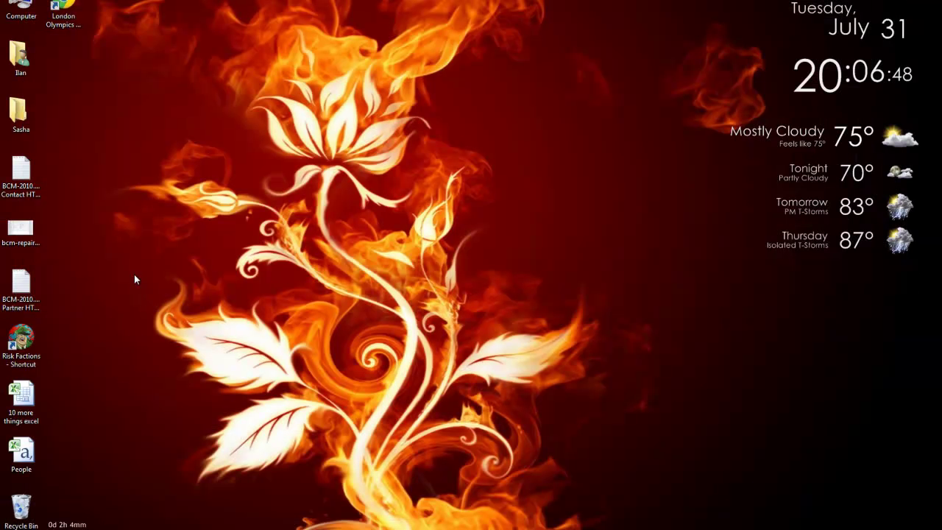
double_click(21, 453)
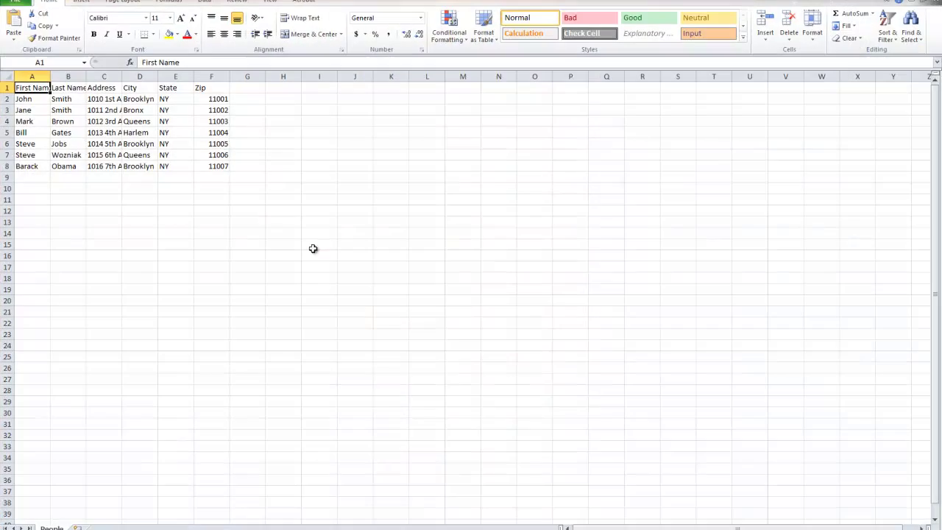
Step: AutoFit columns A–H so the names, addresses, cities, states and zips show in full
drag(31, 77, 284, 76)
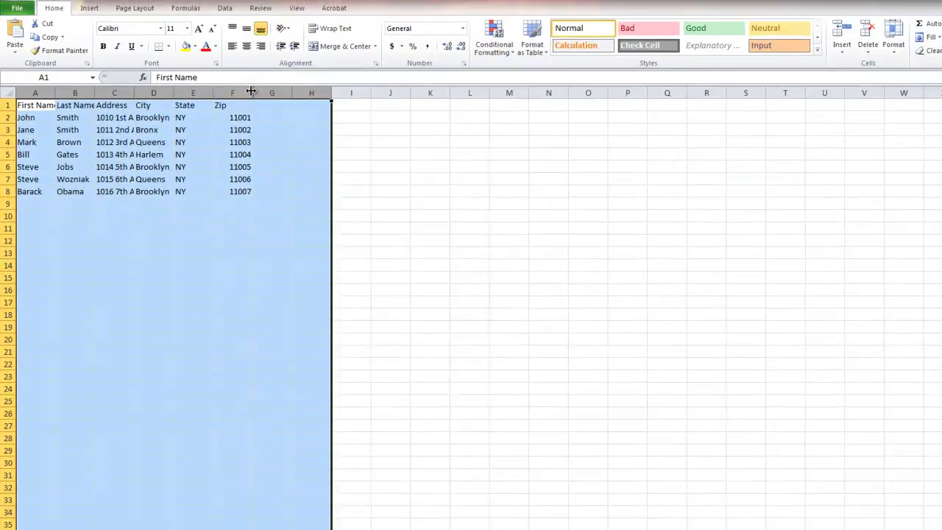
double_click(251, 91)
drag(46, 115, 37, 235)
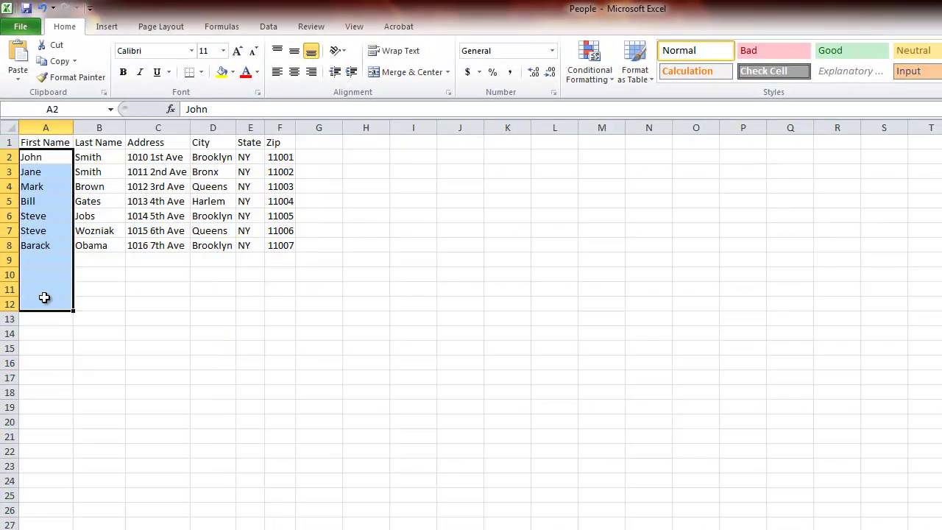
drag(99, 142, 98, 245)
drag(157, 142, 157, 319)
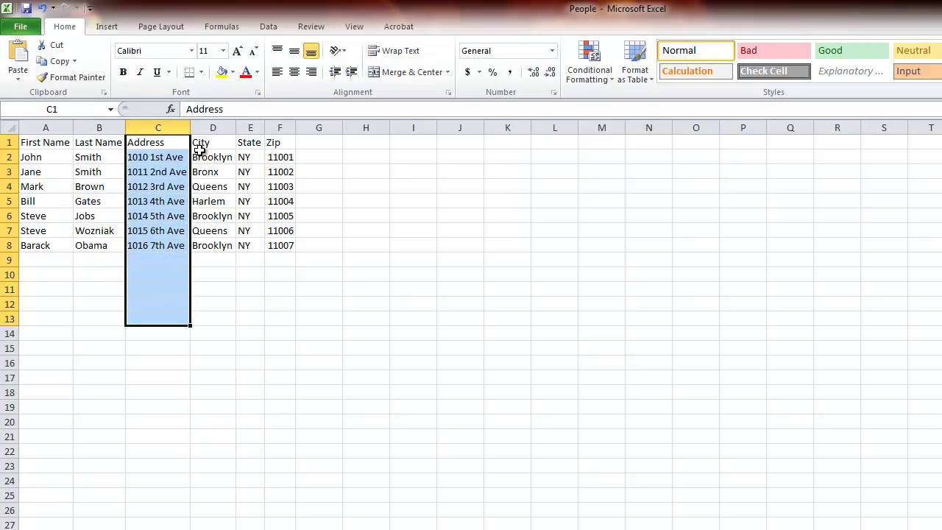
drag(200, 146, 212, 324)
drag(245, 146, 246, 273)
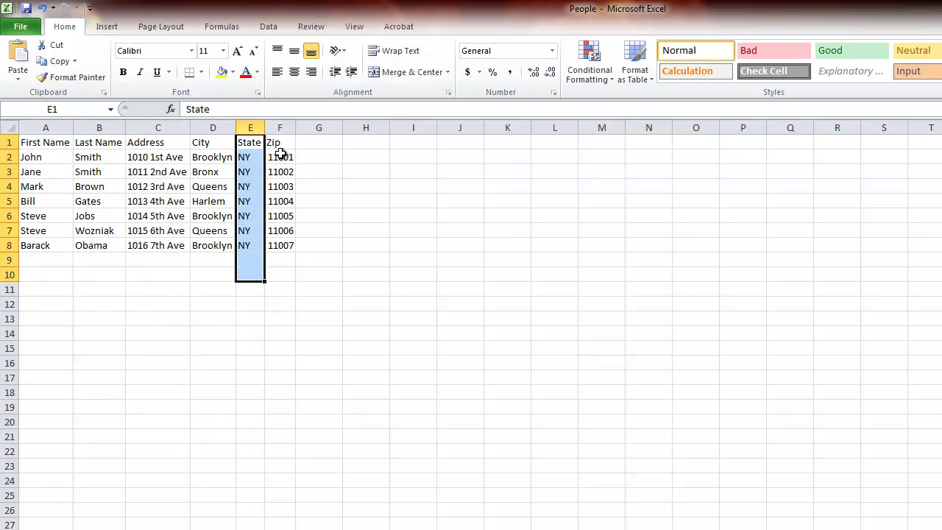
drag(280, 153, 279, 280)
click(310, 298)
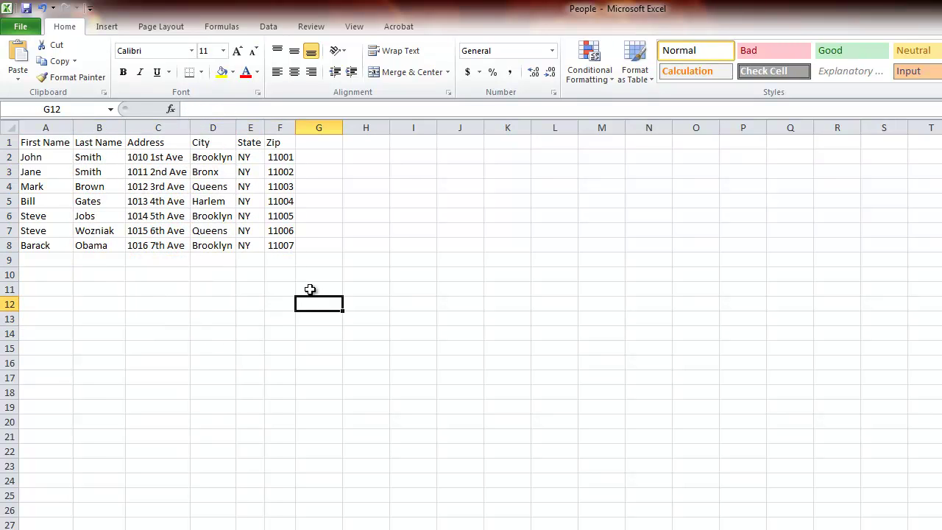
Step: Add the headings E-Mail, Company Name and Attn in cells G1, H1 and I1
click(311, 143)
text(R)
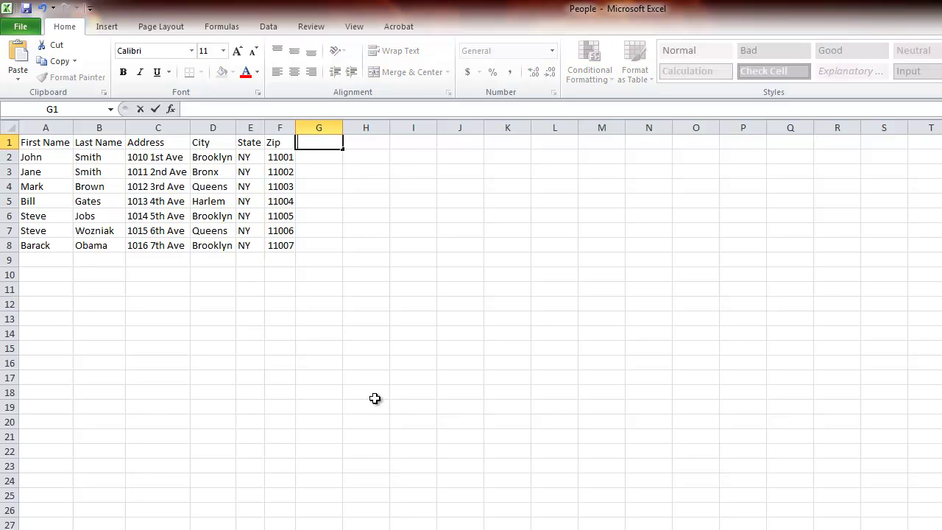
text(-Mail)
key(Tab)
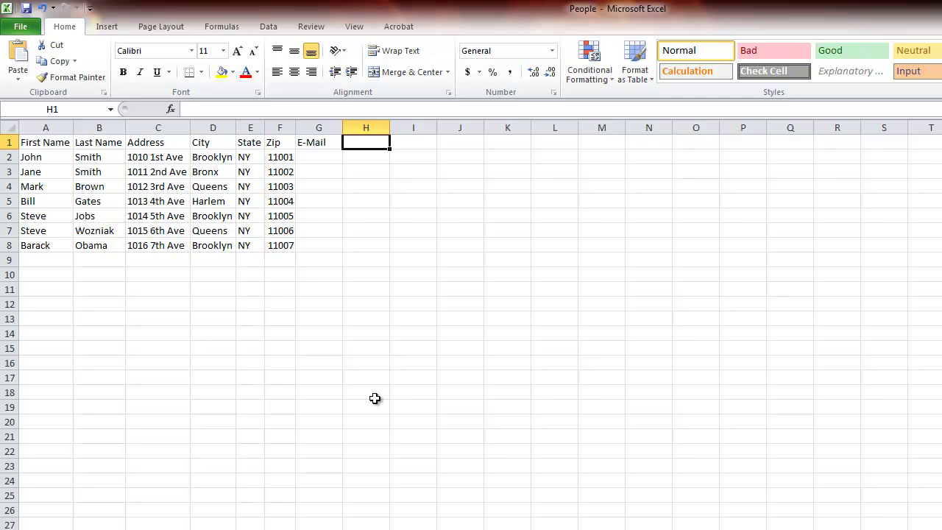
text(Company Name)
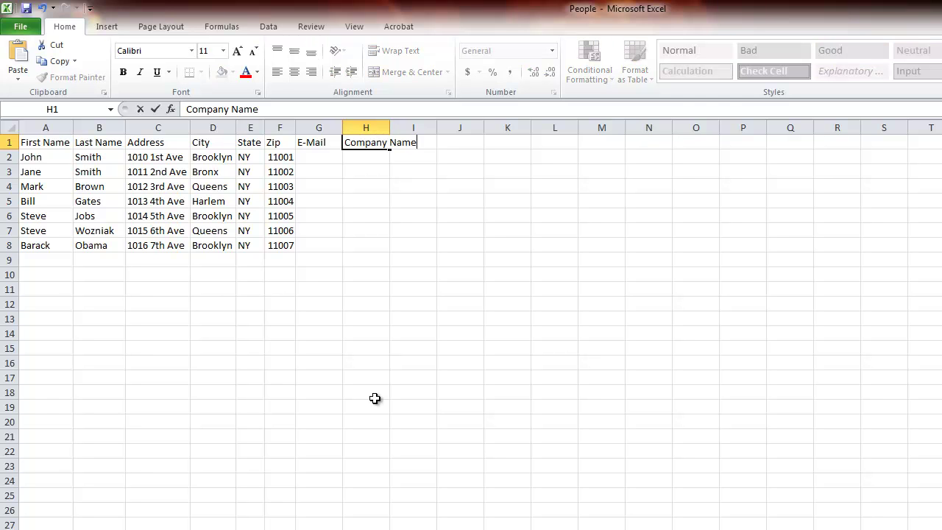
key(Tab)
text(Att)
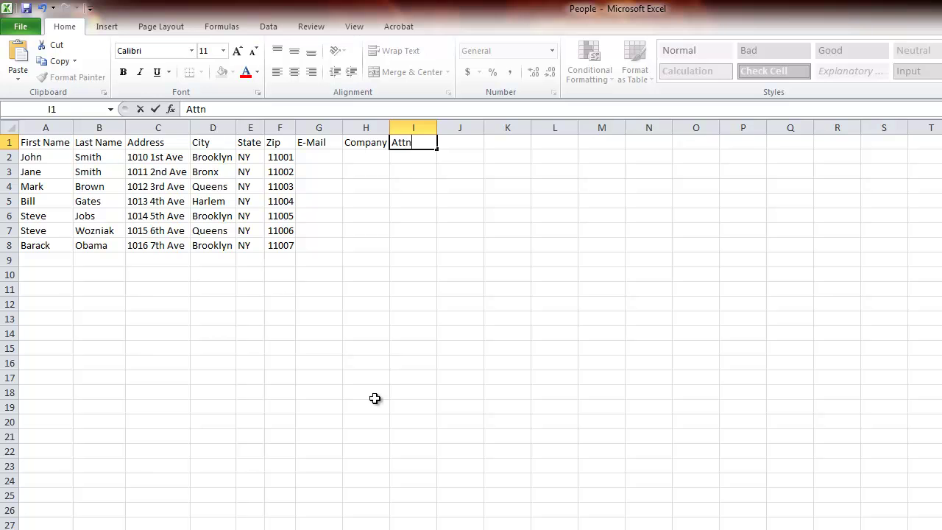
text(n)
click(374, 398)
Step: AutoFit columns G–I so the Company Name heading fits fully
drag(330, 140, 441, 127)
click(416, 127)
click(331, 127)
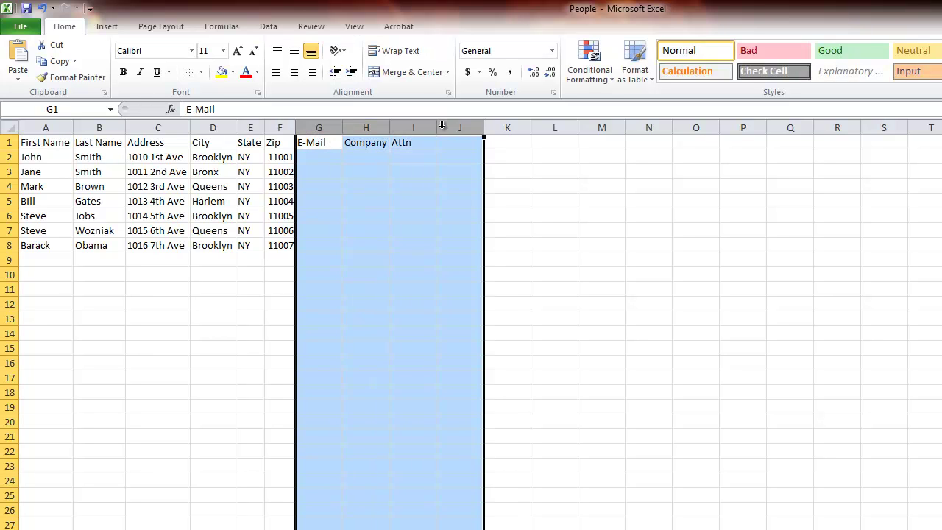
double_click(389, 127)
click(391, 230)
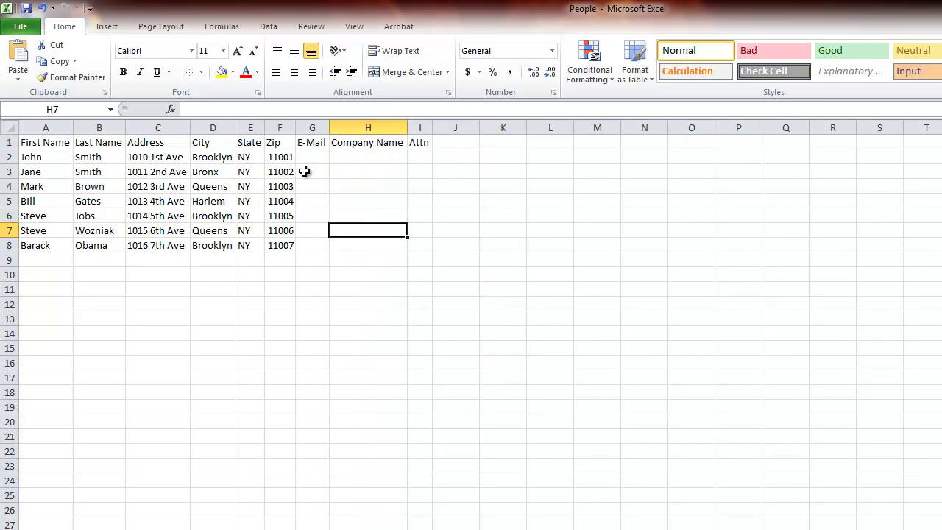
drag(311, 154, 414, 246)
click(358, 383)
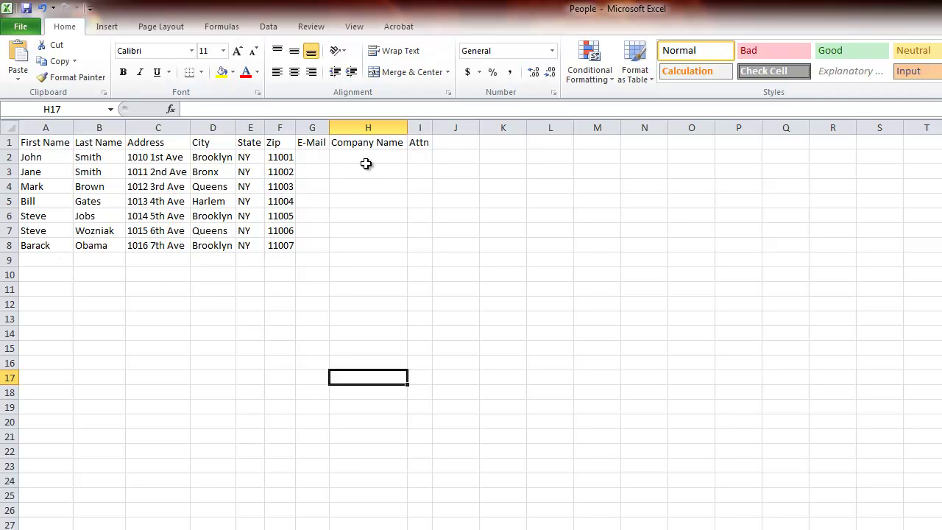
drag(311, 156, 309, 249)
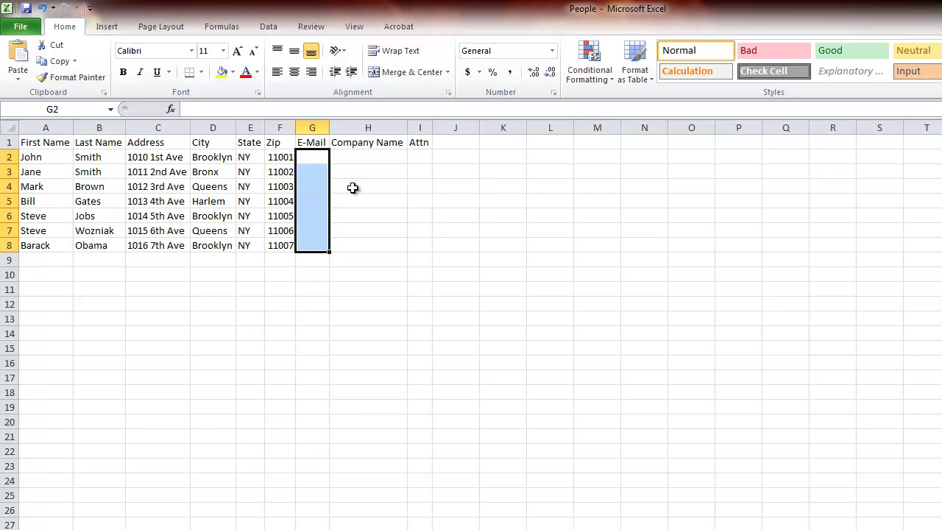
click(312, 143)
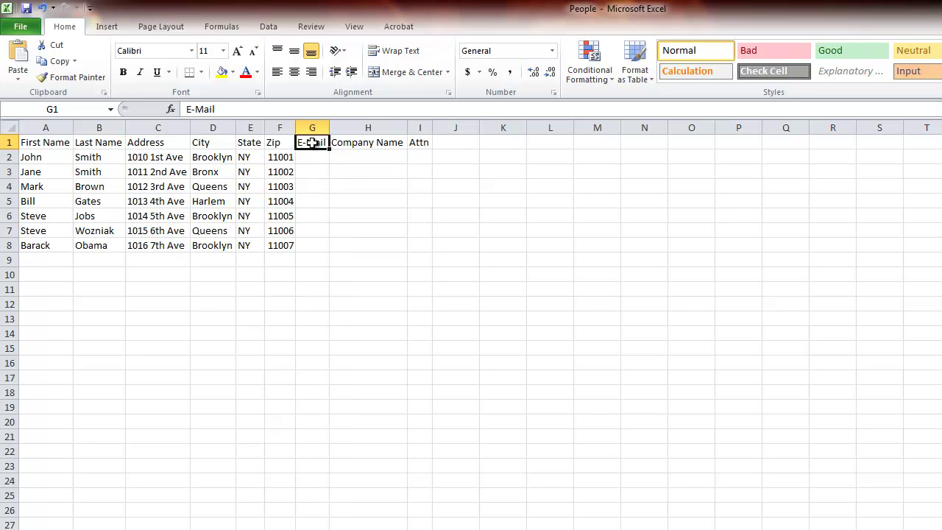
drag(312, 143, 312, 248)
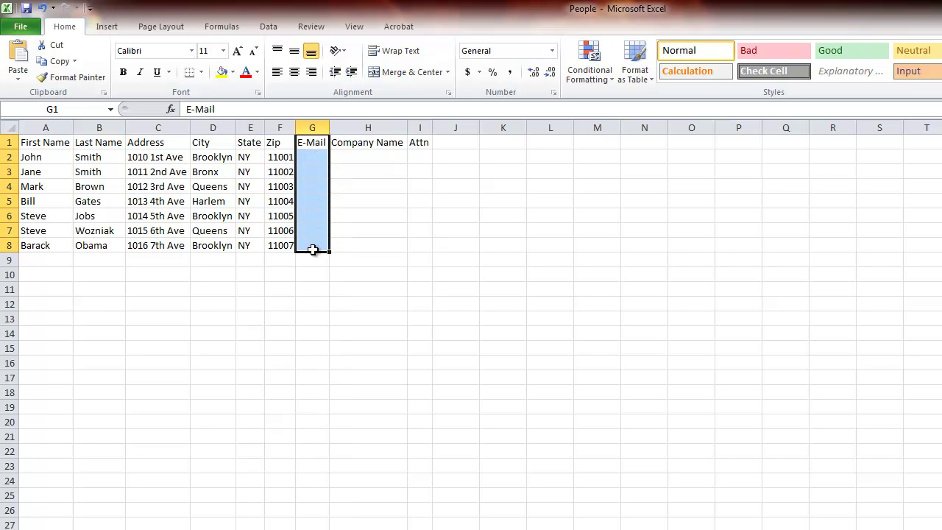
click(312, 143)
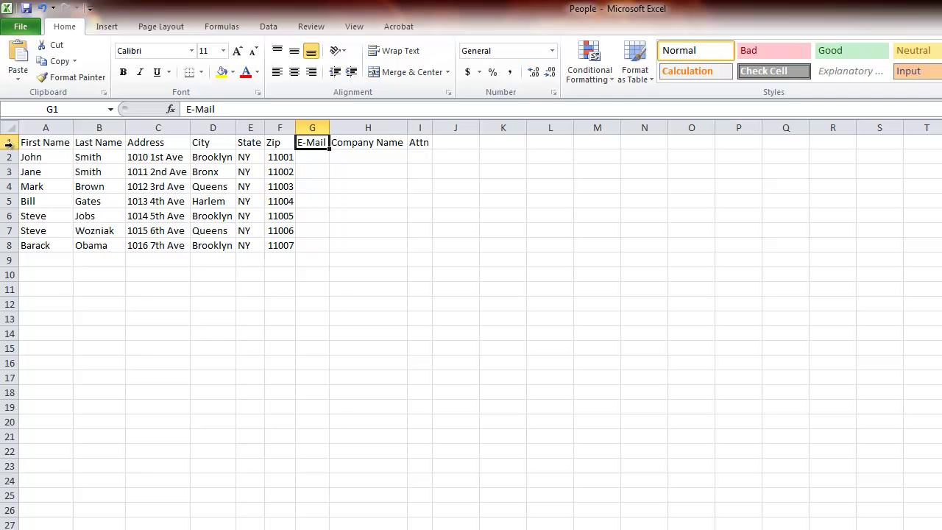
click(38, 156)
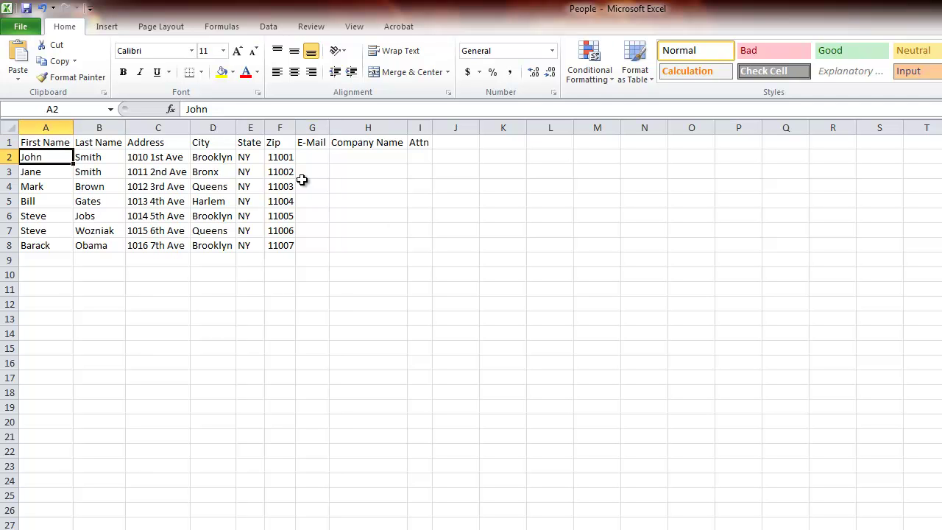
click(326, 159)
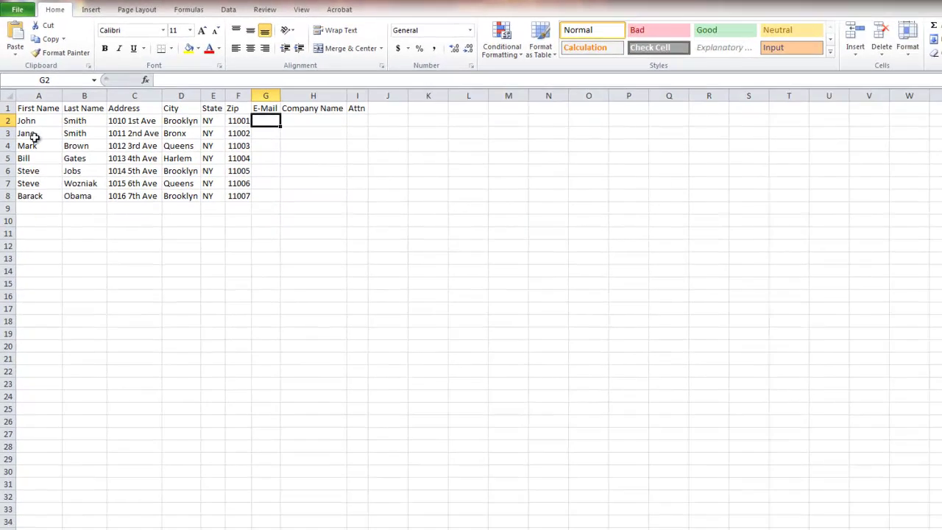
drag(37, 157, 423, 254)
mouse_move(322, 173)
mouse_down()
mouse_move(330, 164)
mouse_move(313, 164)
mouse_up()
click(344, 214)
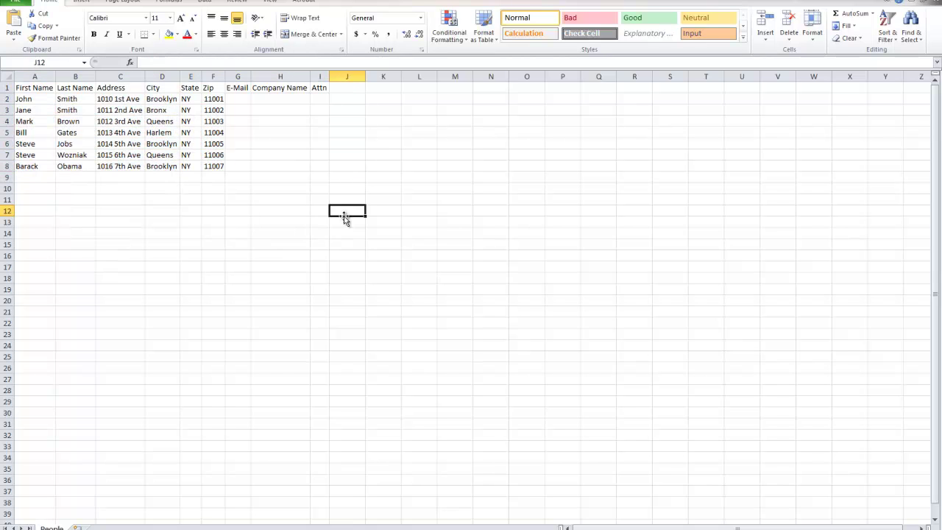
scroll(361, 208, down, 5)
scroll(372, 162, up, 5)
click(219, 303)
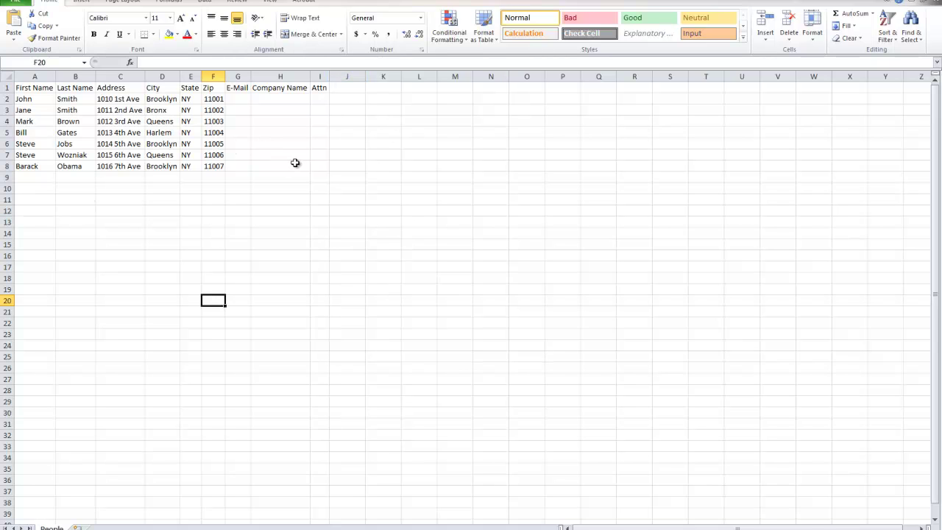
drag(317, 176, 17, 85)
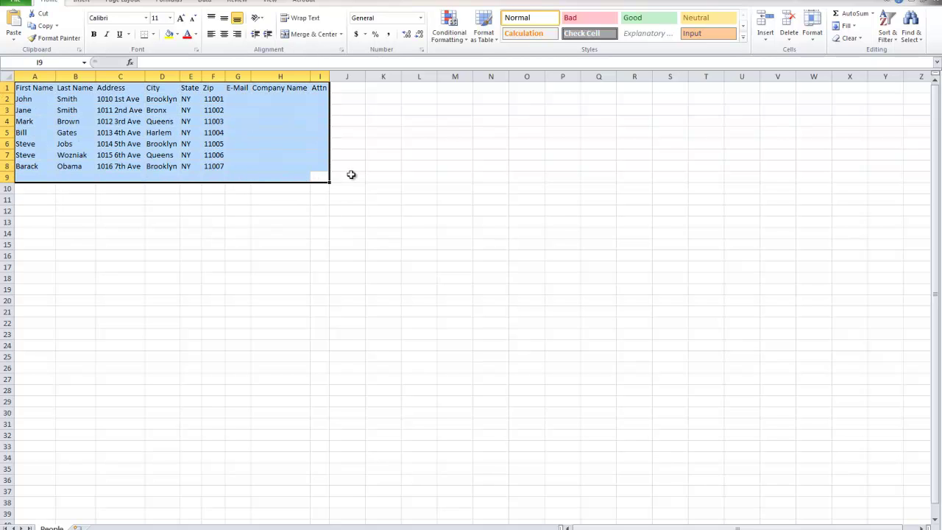
click(326, 164)
drag(325, 165, 12, 81)
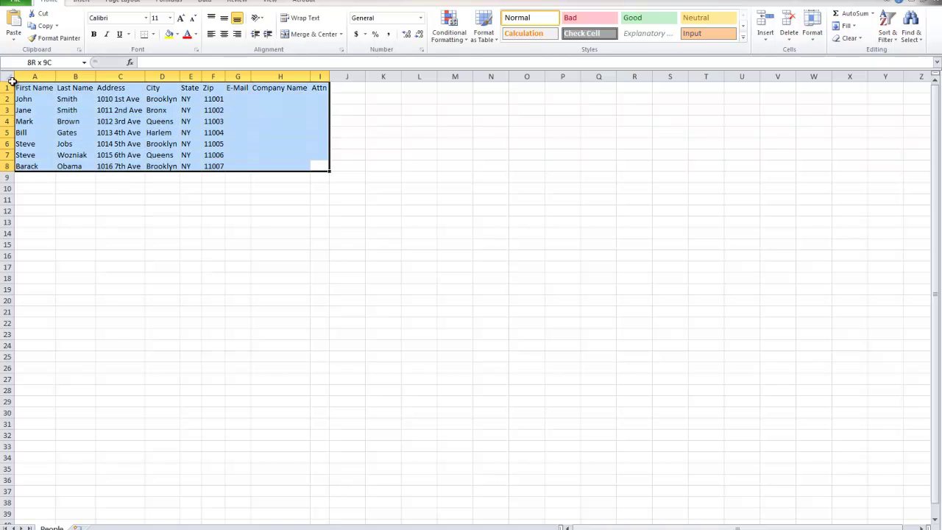
click(196, 143)
drag(324, 168, 16, 87)
click(484, 252)
click(196, 219)
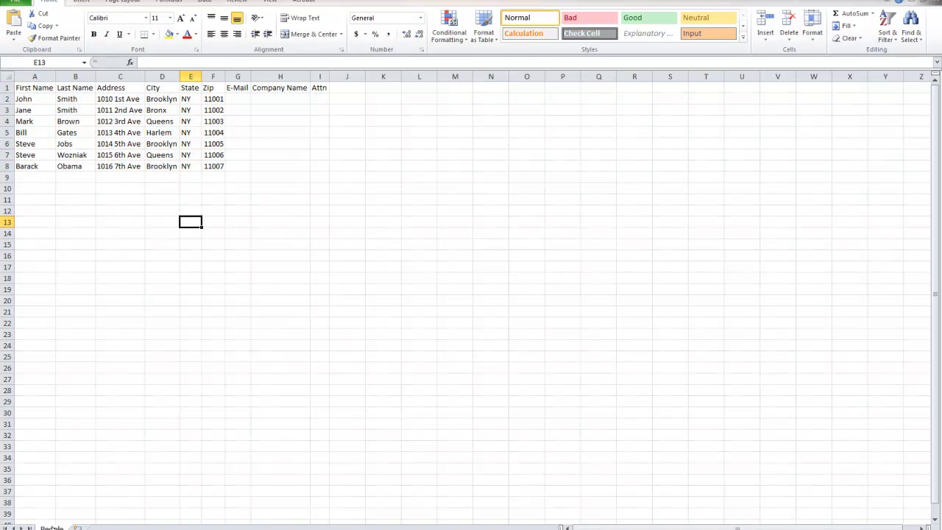
key(super)
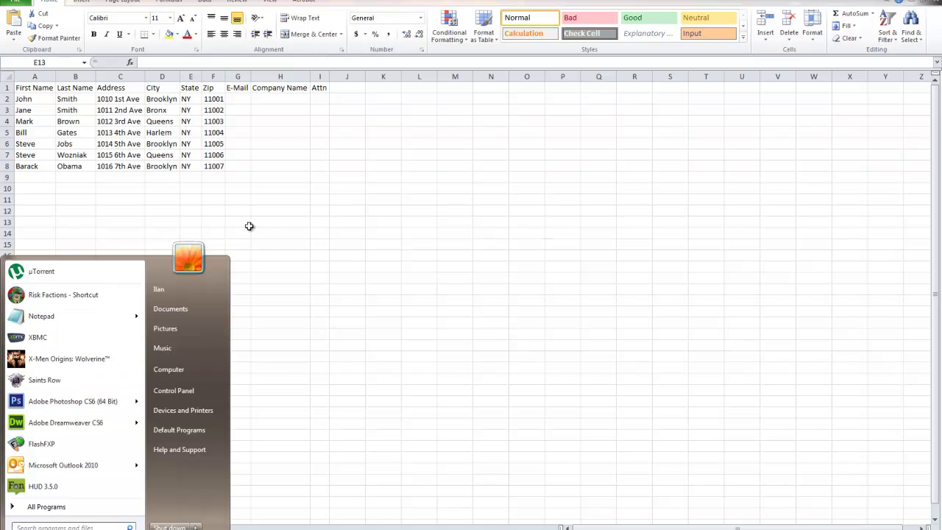
key(super)
drag(322, 165, 17, 88)
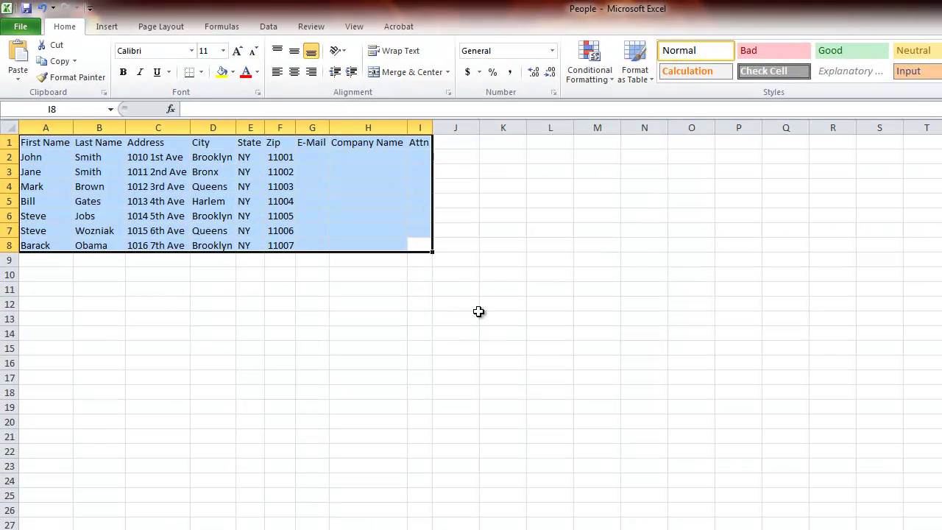
click(478, 311)
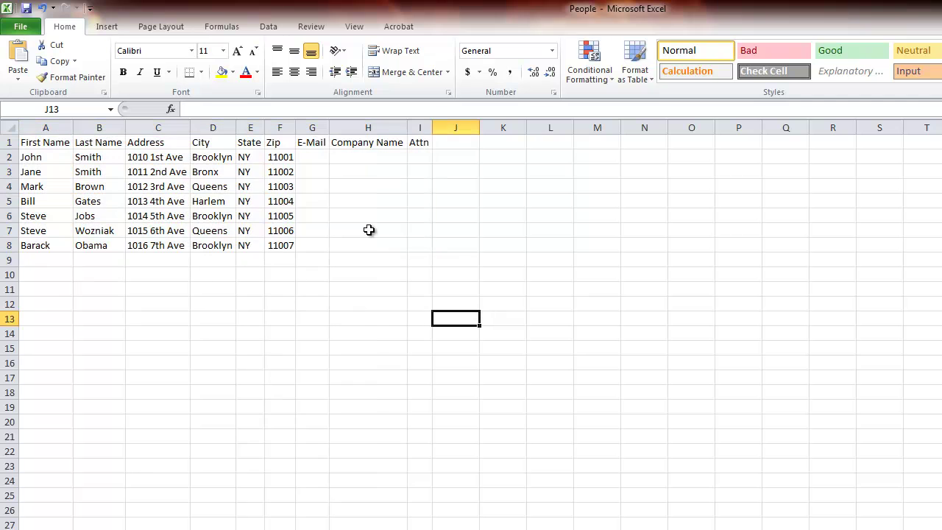
drag(420, 241, 39, 154)
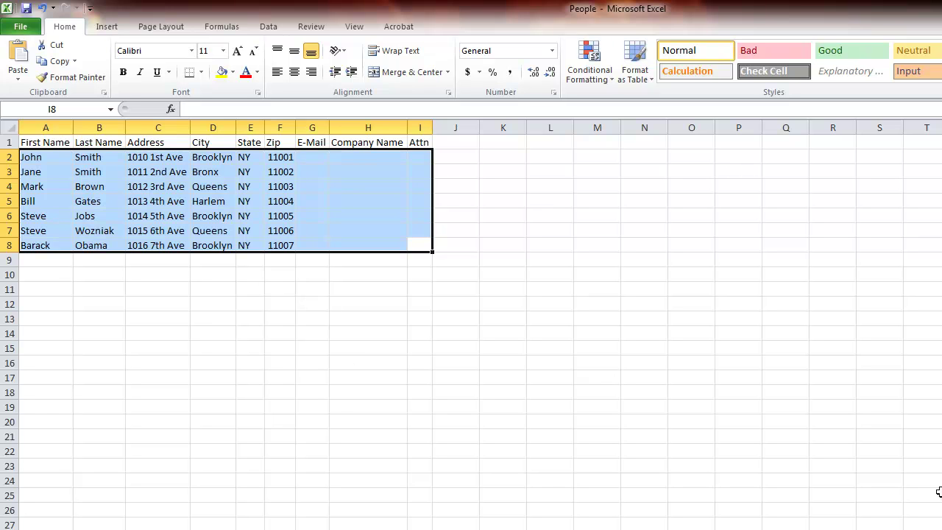
click(530, 472)
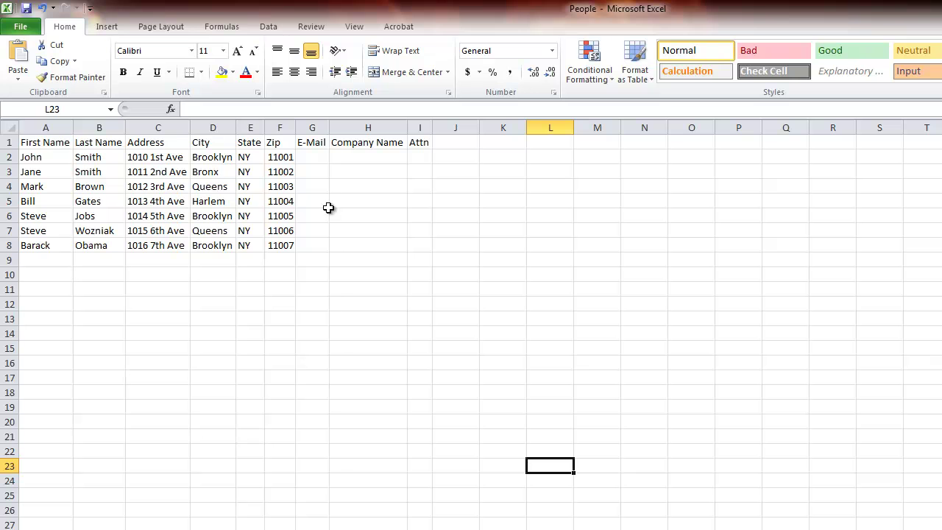
drag(421, 245, 37, 142)
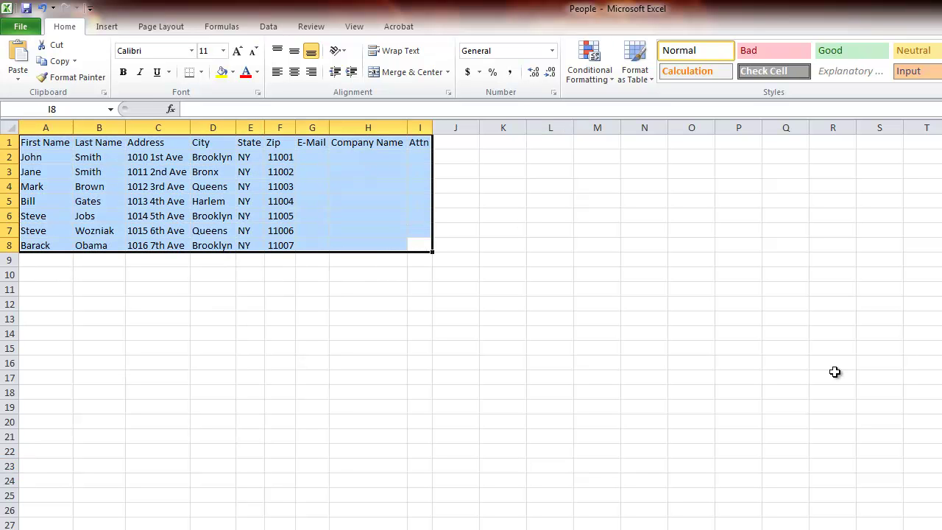
click(342, 333)
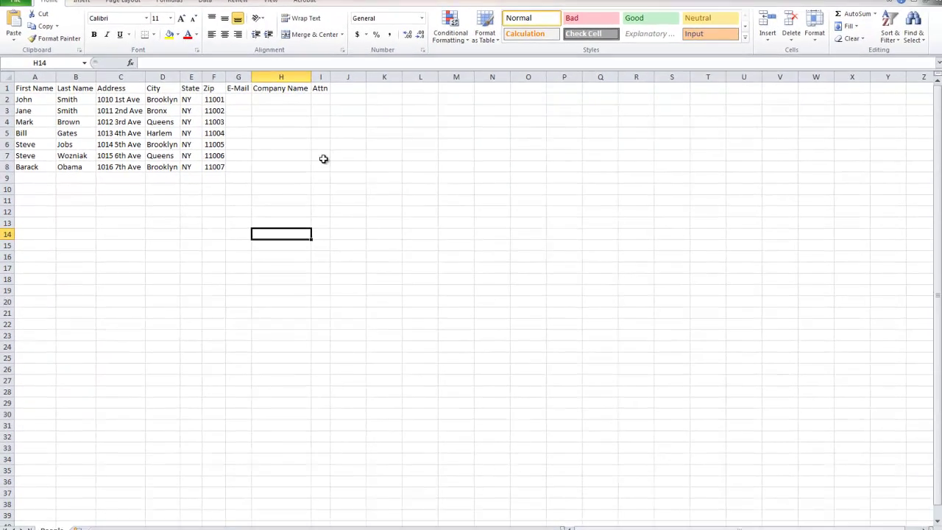
drag(419, 230, 3, 117)
click(303, 268)
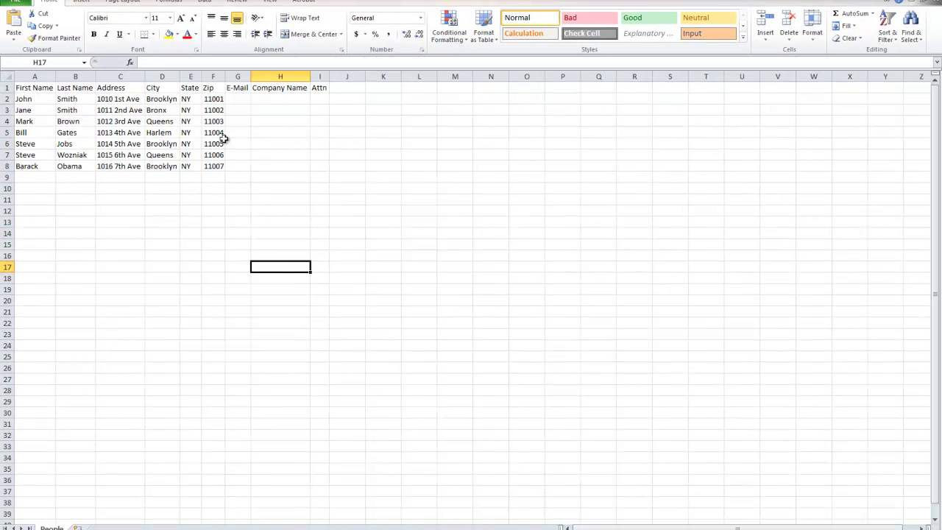
drag(322, 163, 3, 37)
click(455, 311)
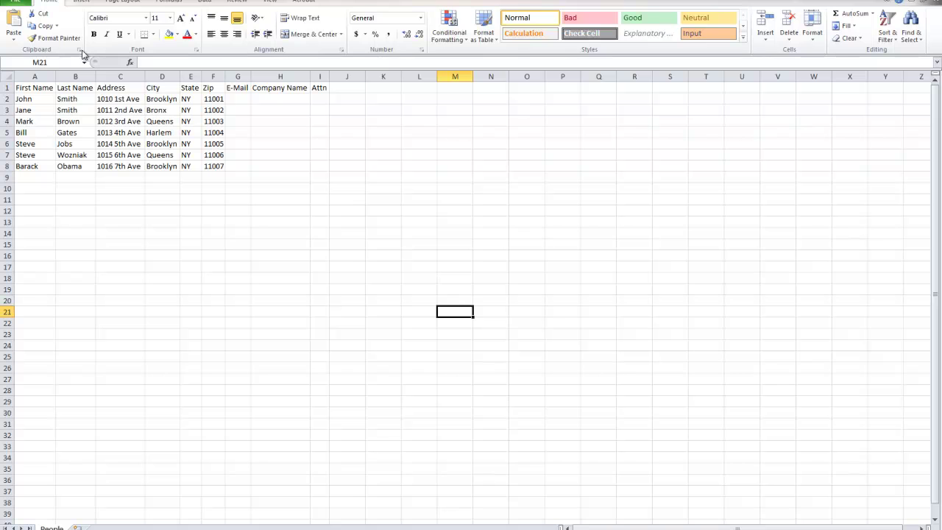
drag(320, 166, 3, 19)
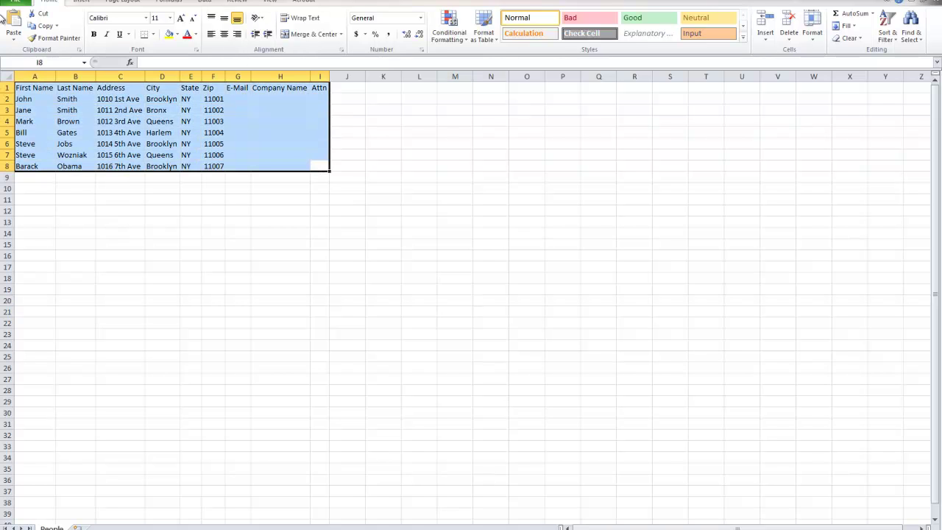